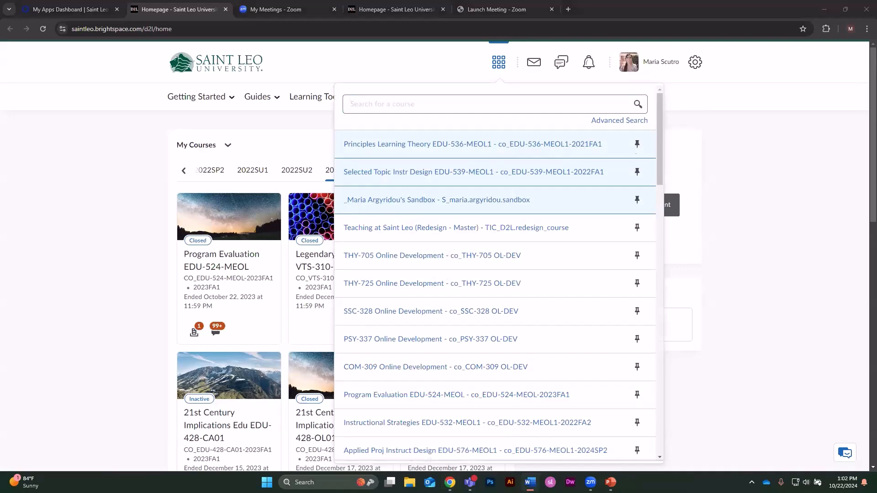
Search the course list for "POL-121 Online Development" and clear the search
left_click(585, 107)
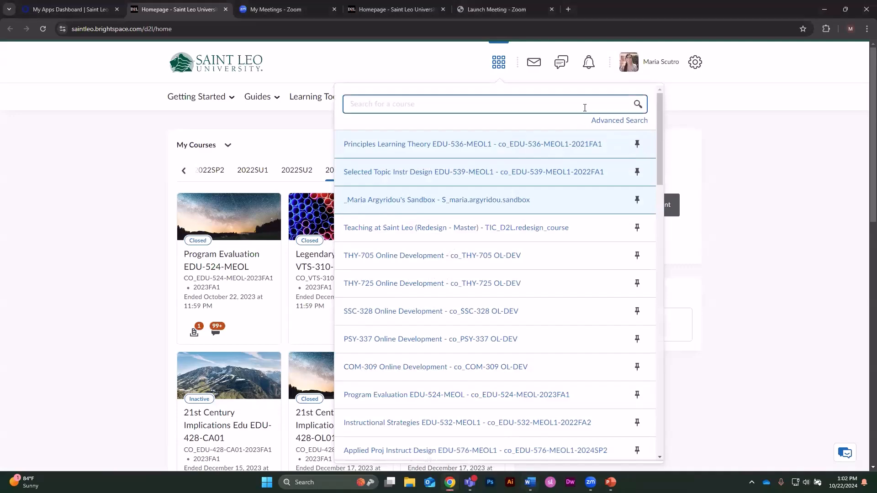
type("POL-121 Online Development")
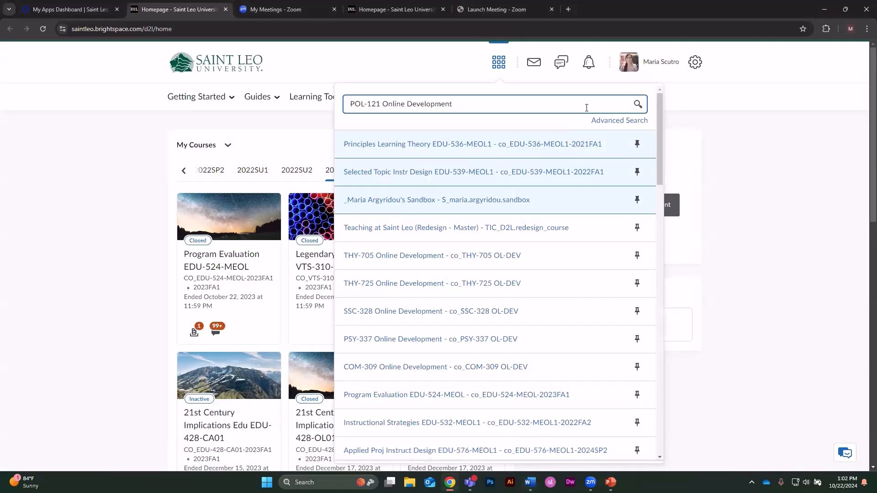
key("Return")
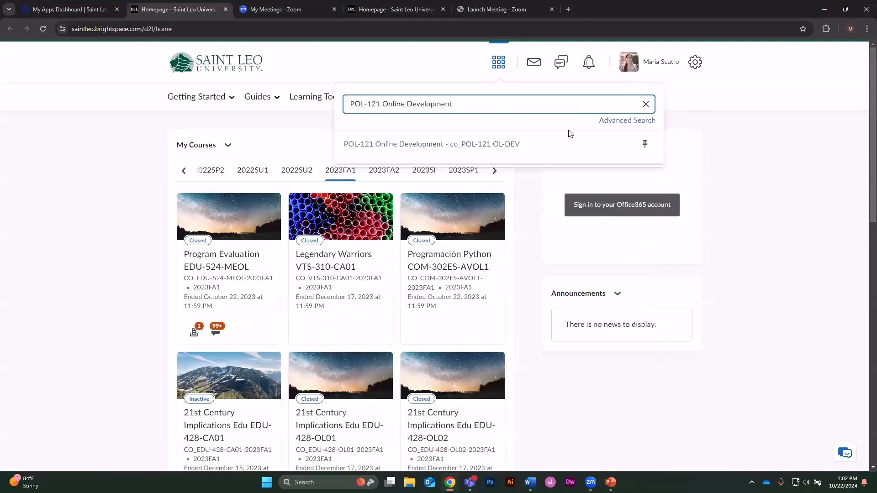
left_click(645, 106)
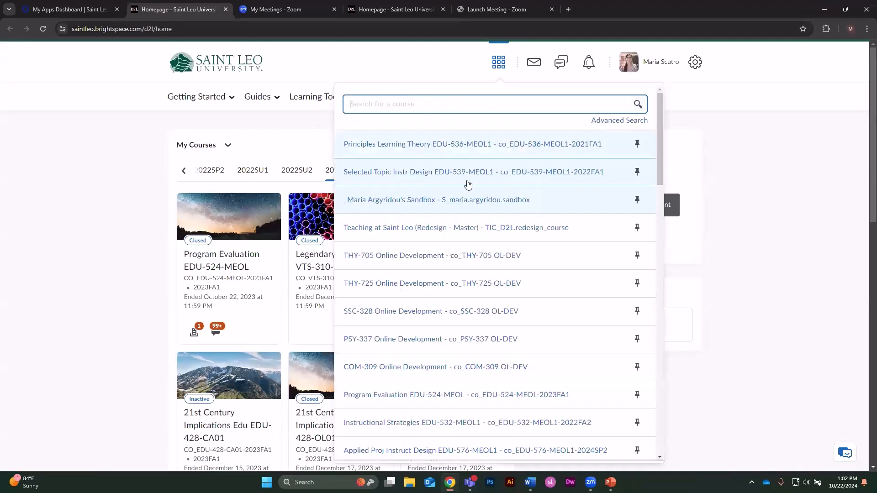
Open the content area of the personal sandbox course and add a module named "Module 1"
left_click(460, 200)
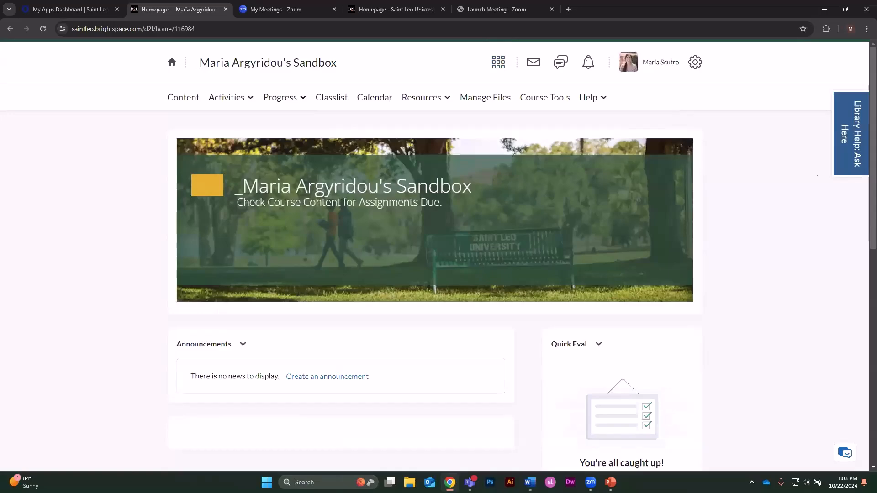
left_click(188, 98)
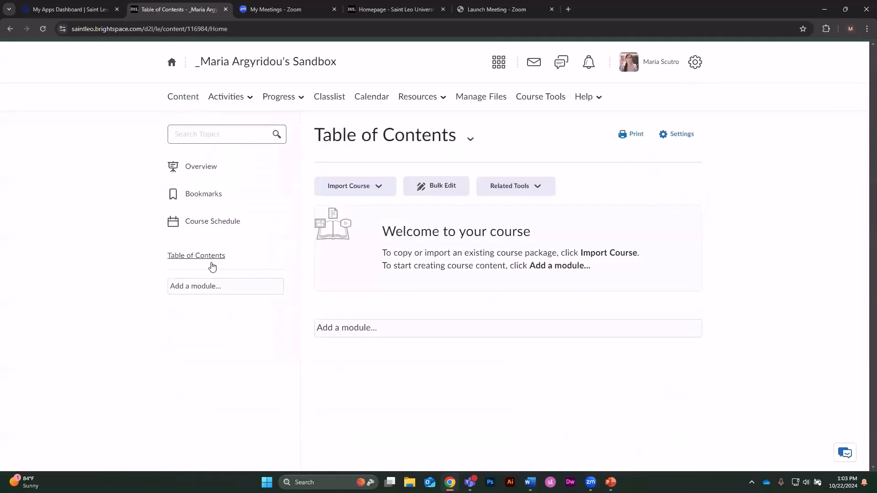
left_click(209, 289)
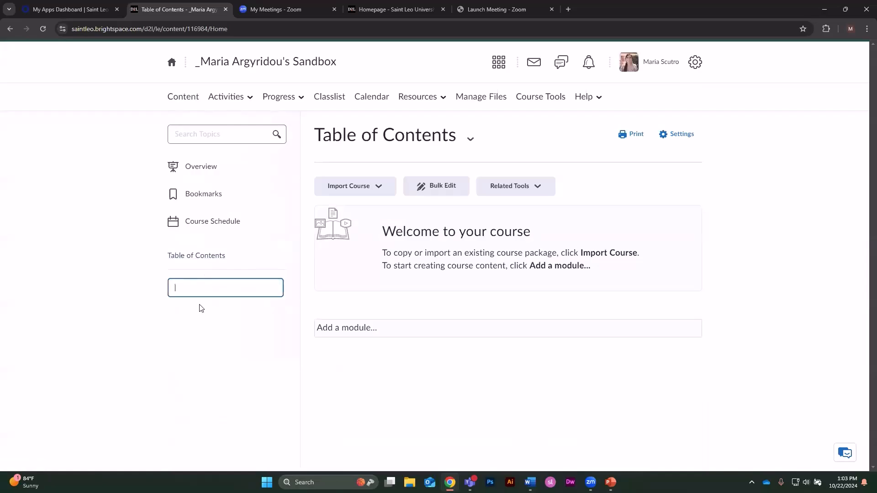
key("Caps_Lock")
type("M")
key("Caps_Lock")
type("odu")
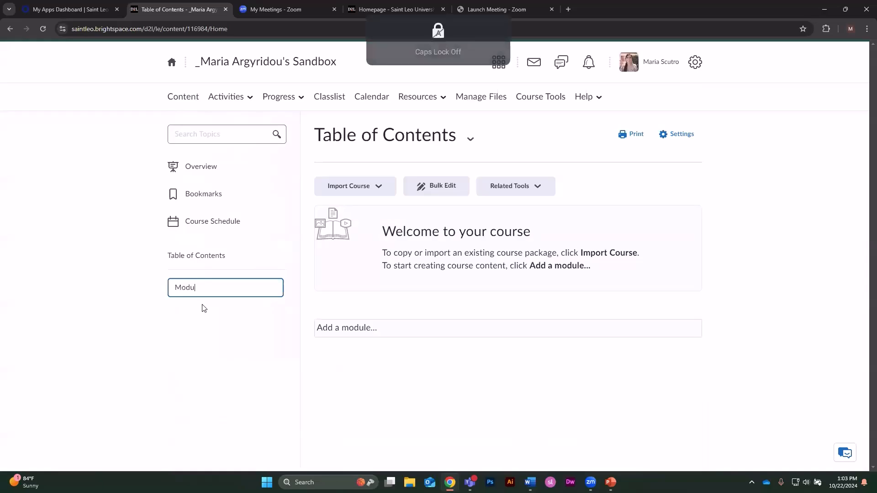
type("le 1")
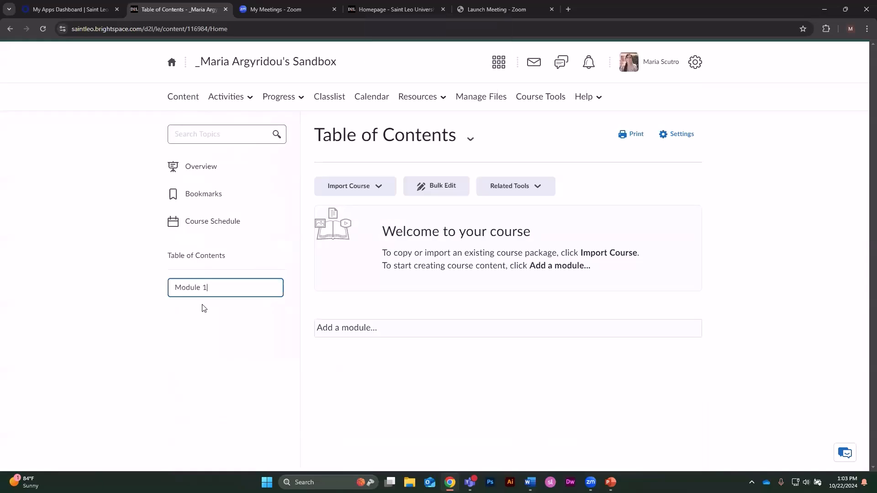
key("Return")
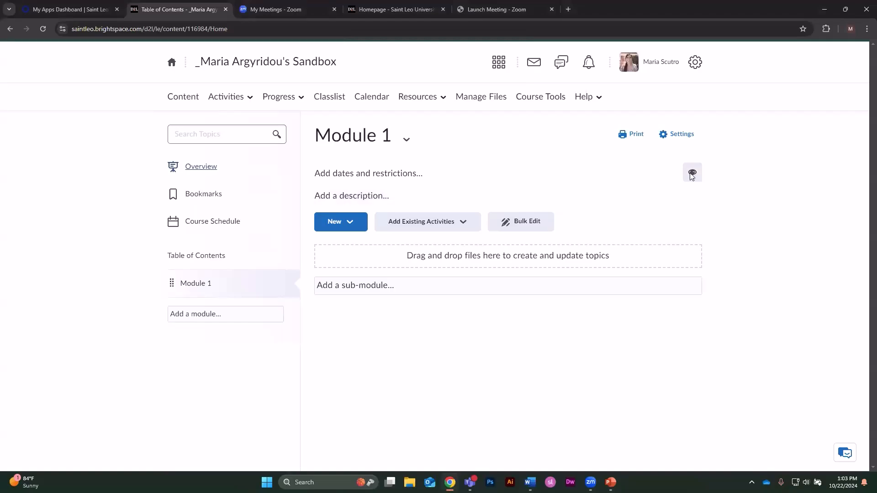
Switch Module 1's visibility to hidden and back to visible
left_click(691, 176)
left_click(692, 176)
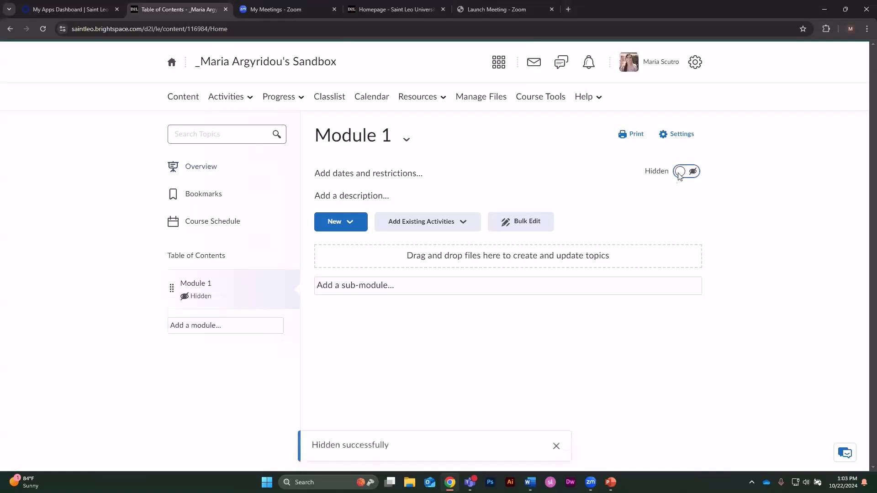
left_click(680, 176)
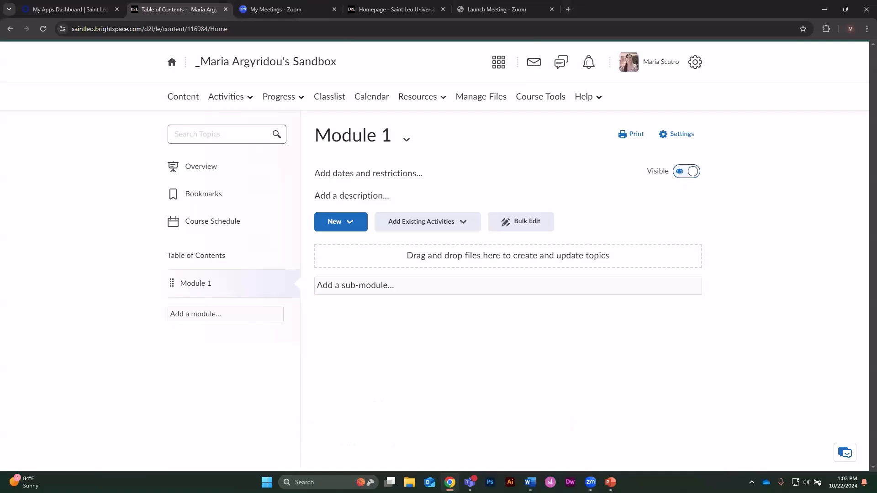
Rename Module 1 to "Module 1: Gardening Fundamentals - Soil, Sun, and Water Basics" using the title from the prepared document
key("alt+Tab")
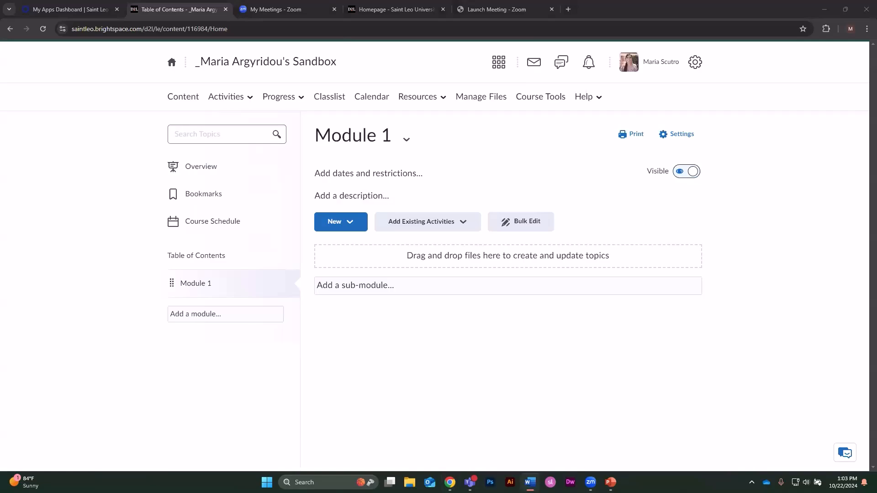
left_click(412, 143)
left_click(411, 142)
left_click(422, 170)
left_click_drag(355, 133, 279, 119)
key("ctrl+v")
key("BackSpace")
key("BackSpace")
key("Return")
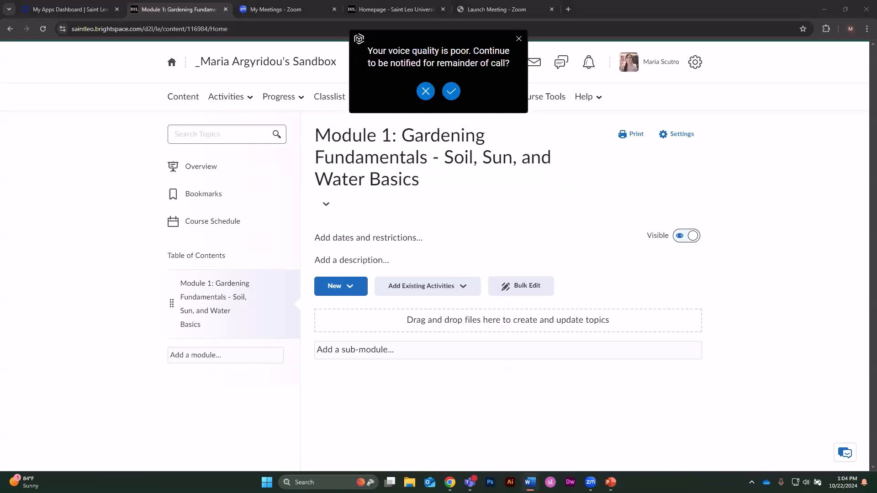
Paste the prepared paragraph beginning "In this foundational module" as plain text into the module's description and save it
left_click(346, 259)
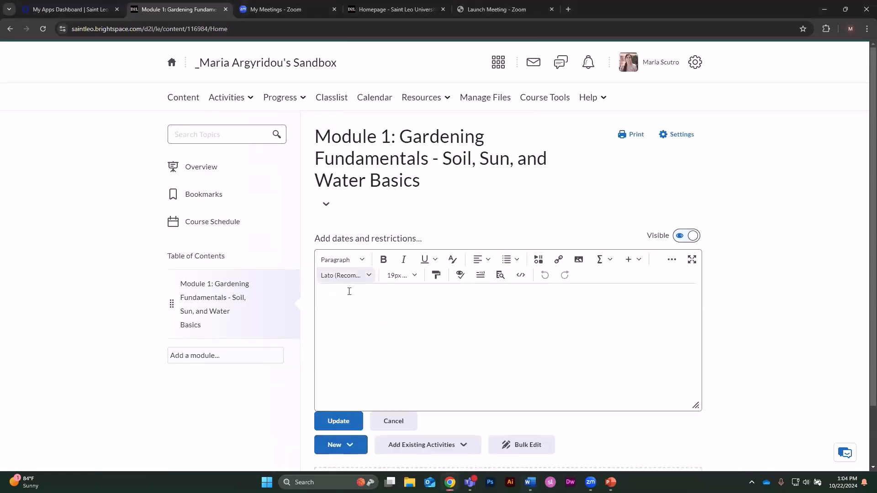
right_click(348, 300)
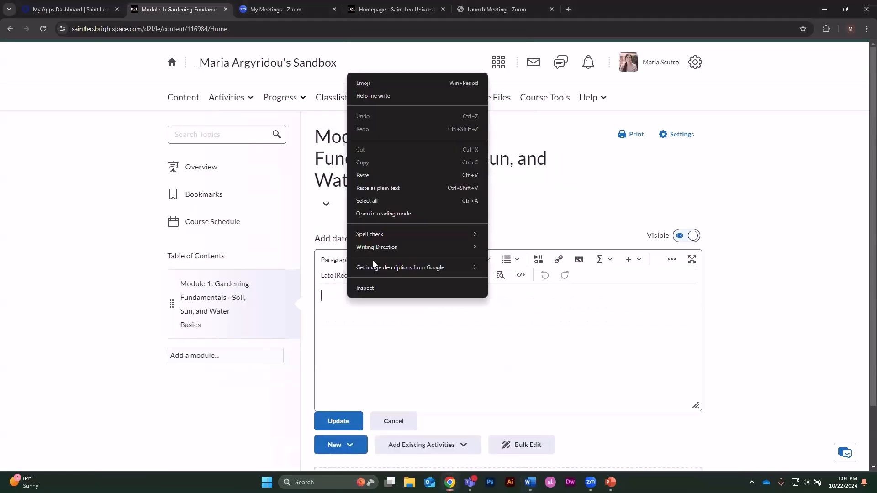
left_click(430, 188)
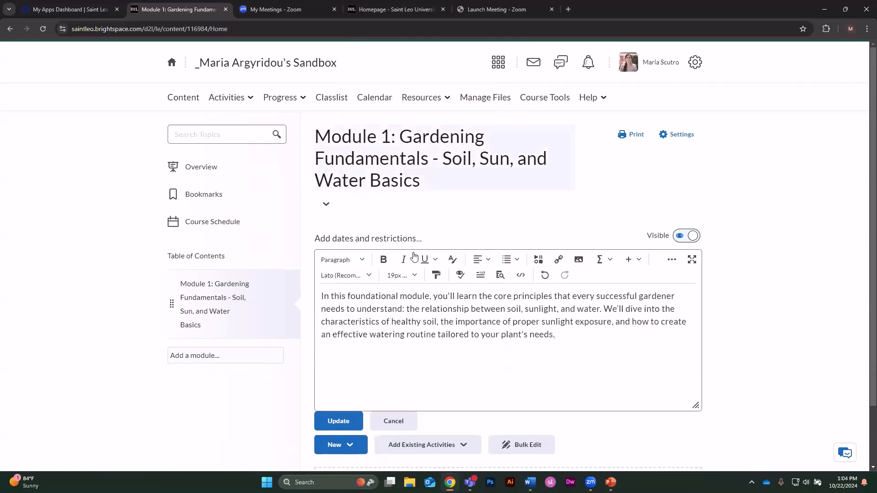
left_click(346, 424)
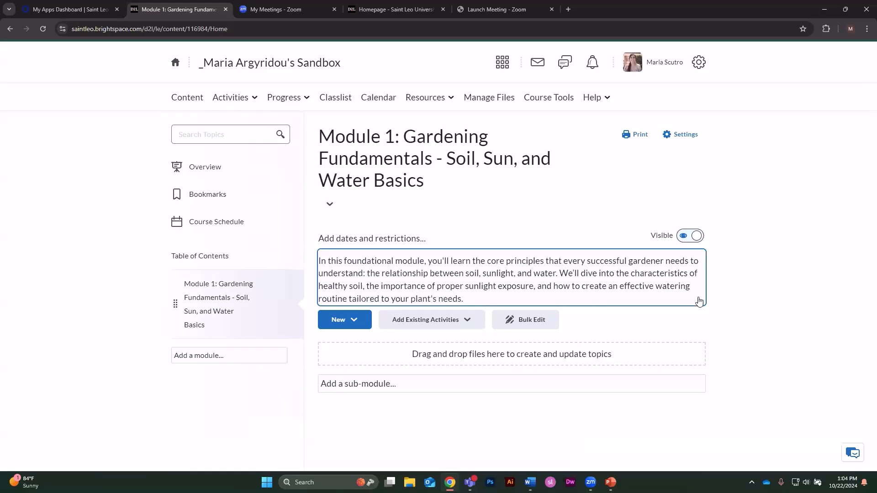
Create a new file in the module titled "Module 1 Introduction" using the 02_module_intro document template
left_click(353, 321)
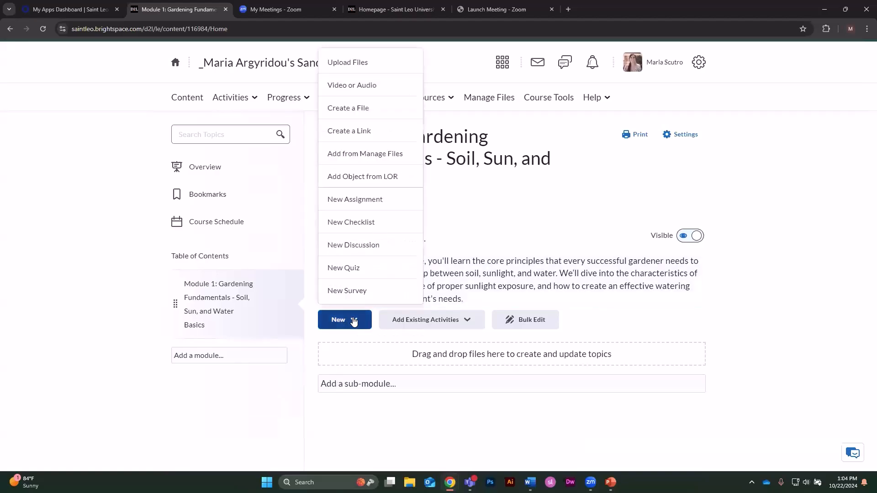
left_click(402, 111)
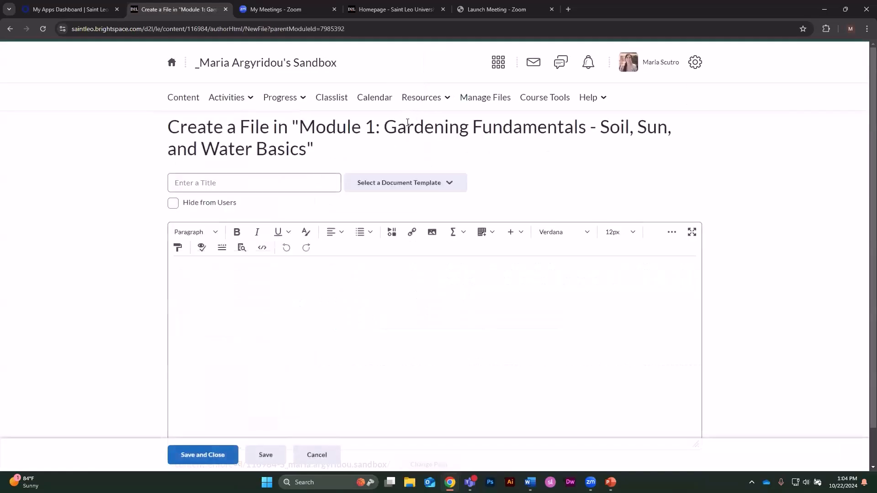
left_click(308, 187)
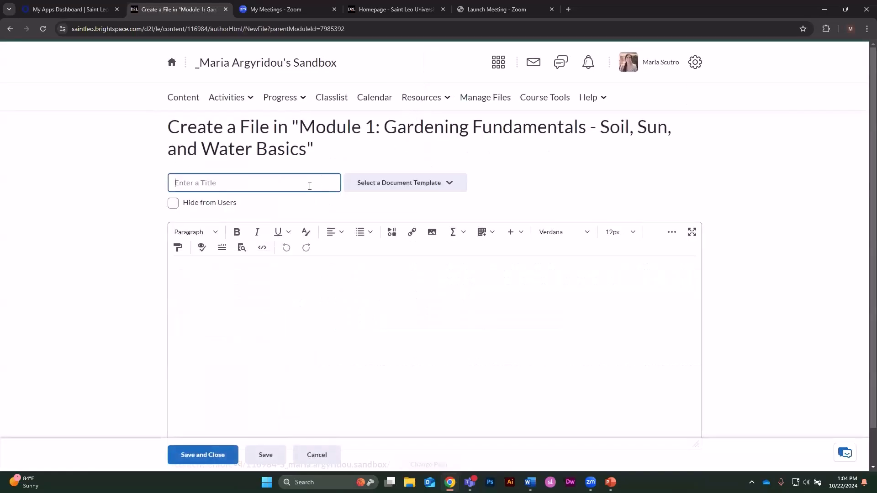
type("Mod")
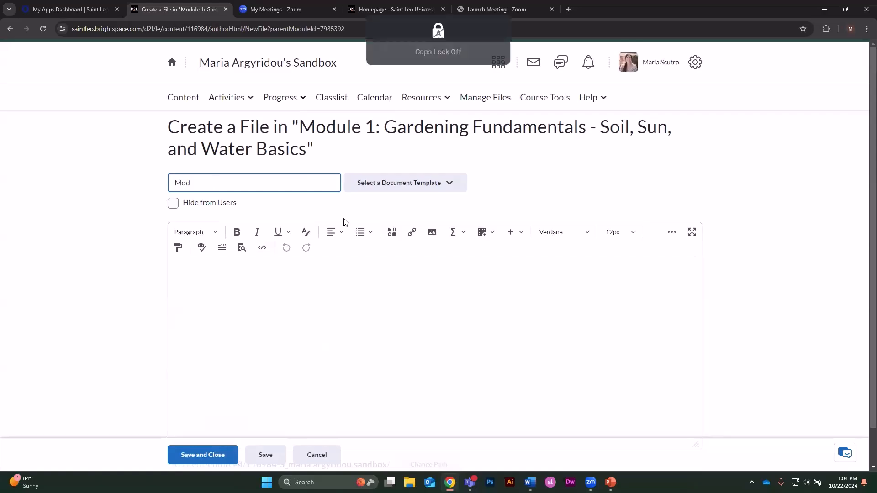
type("ule 1")
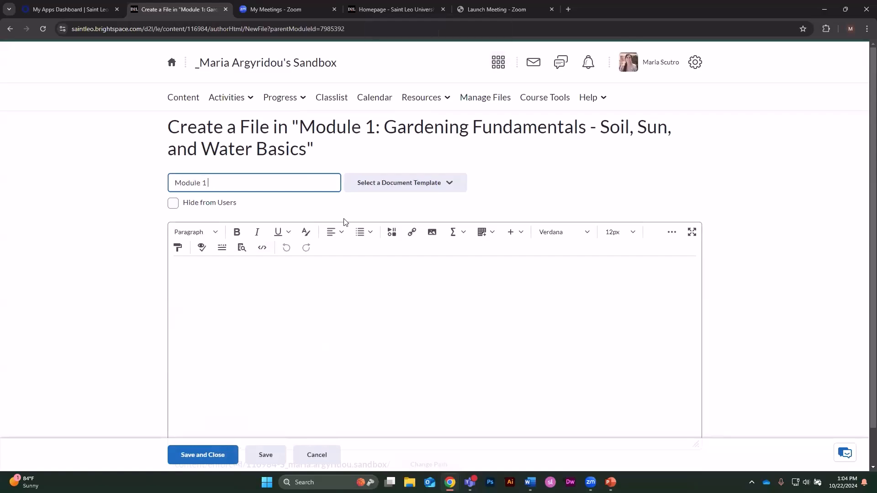
type(" Intro")
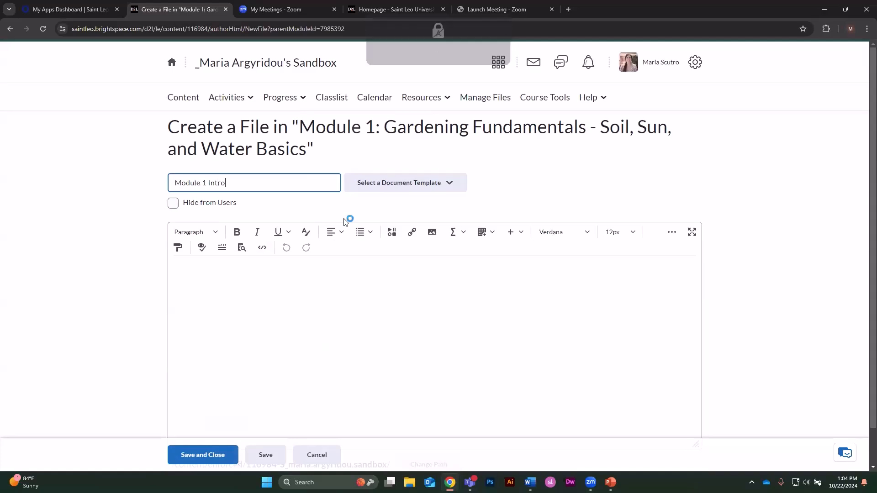
type("duction")
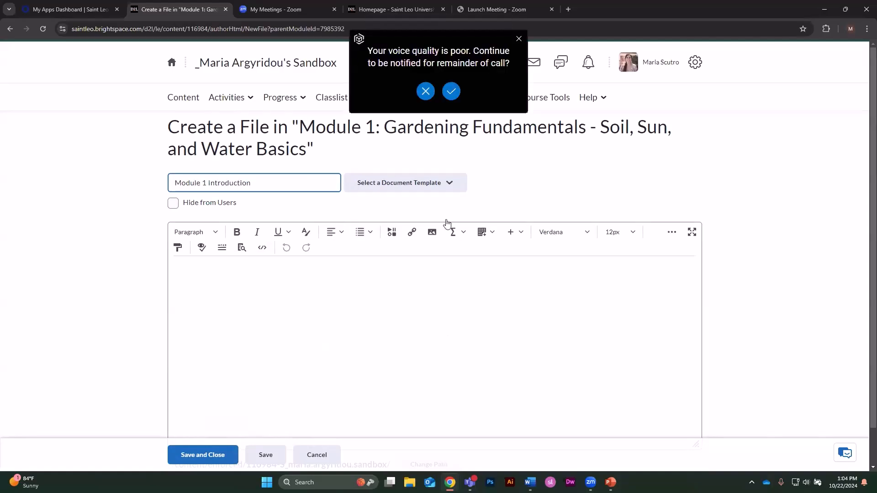
left_click(449, 185)
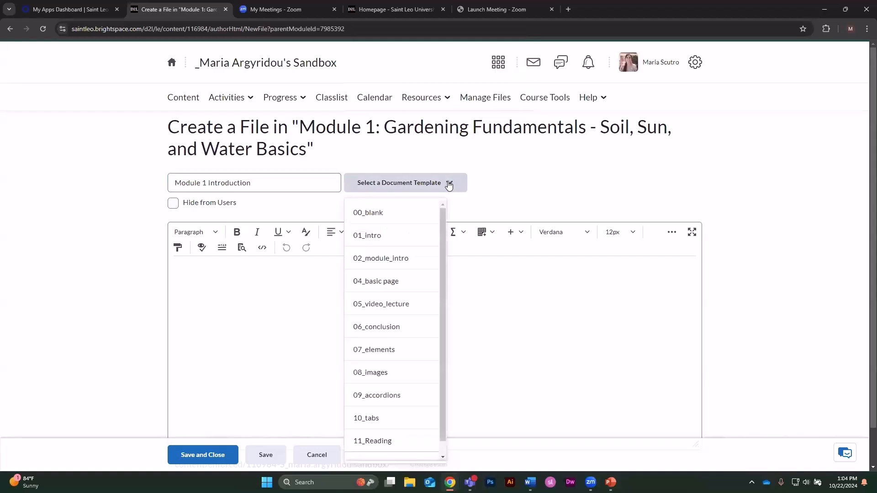
left_click(407, 261)
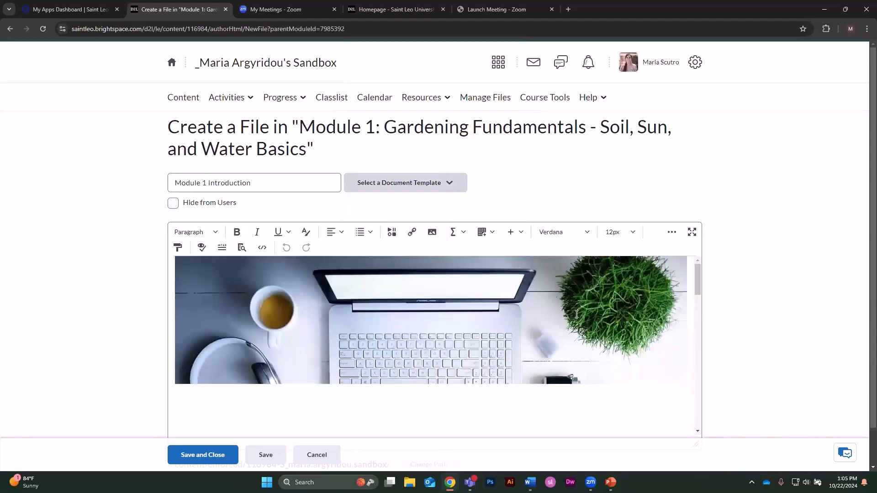
Look over the template content and make the file's editing area taller
scroll(754, 286, "down", 1)
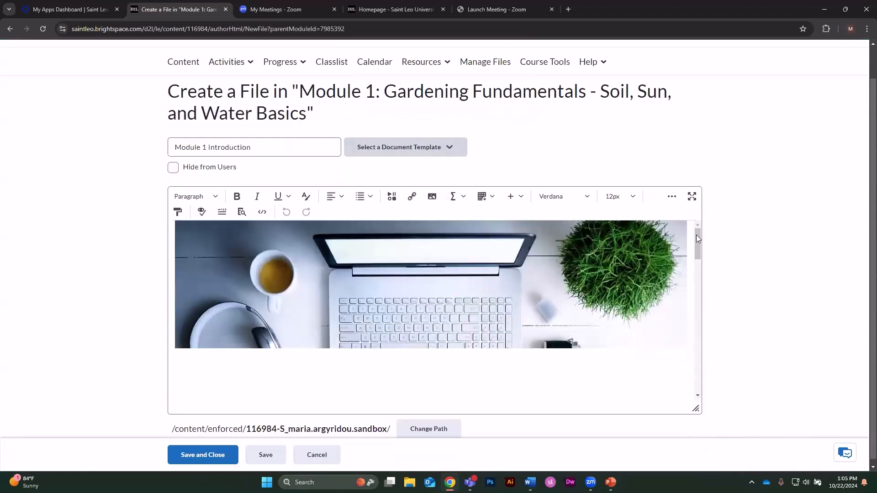
left_click_drag(697, 236, 666, 192)
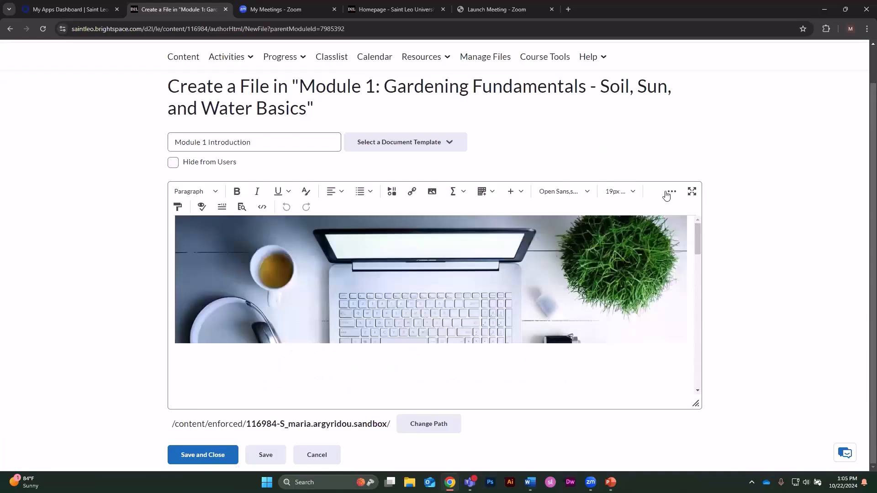
left_click_drag(696, 405, 689, 451)
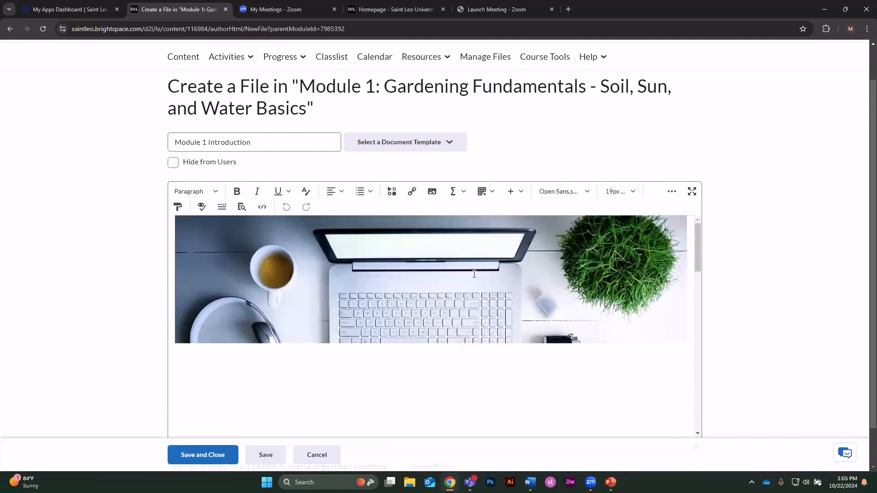
Replace the template's banner picture with the image Intro Gardening Tools.jpg, uploaded from the computer's Images folder
left_click(462, 259)
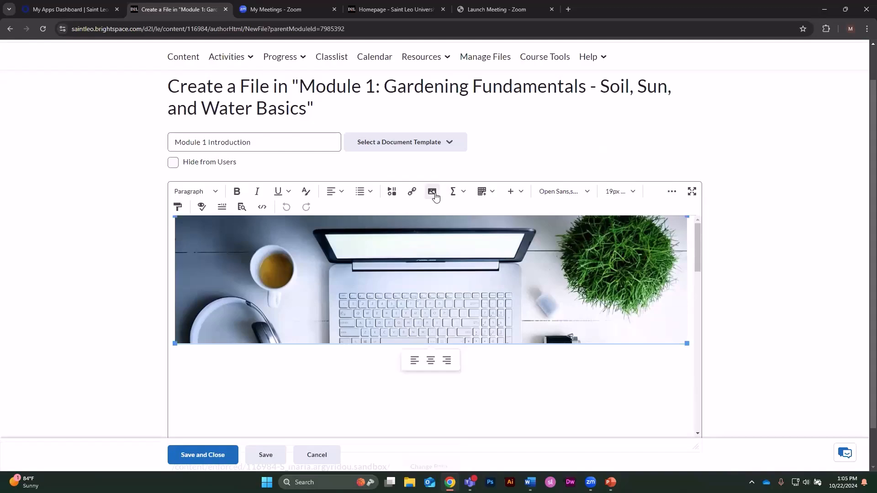
left_click(432, 192)
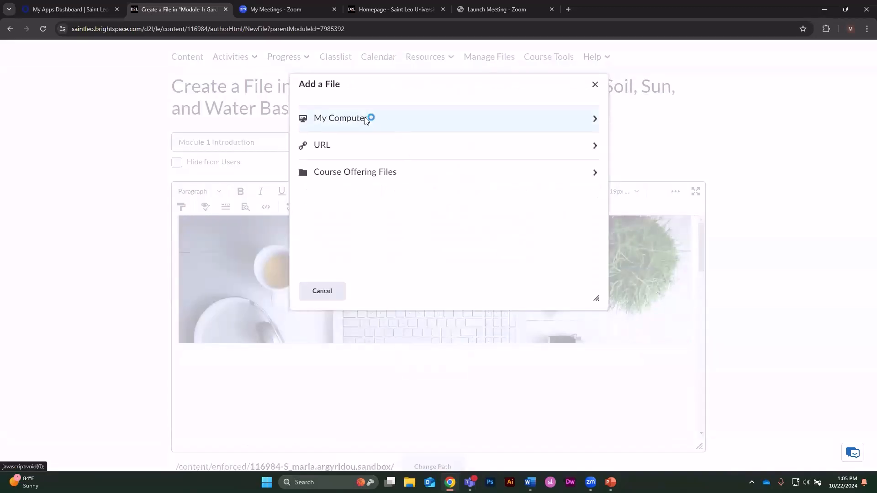
left_click(365, 118)
left_click(346, 130)
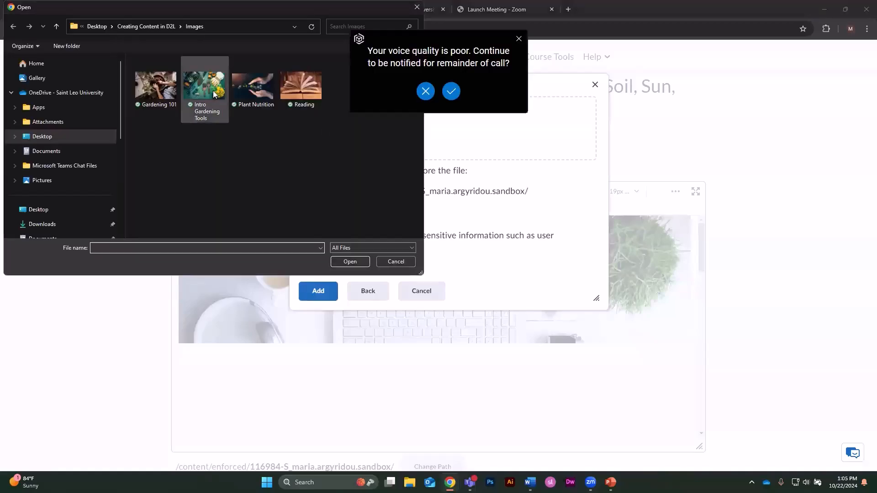
left_click(213, 90)
left_click(358, 260)
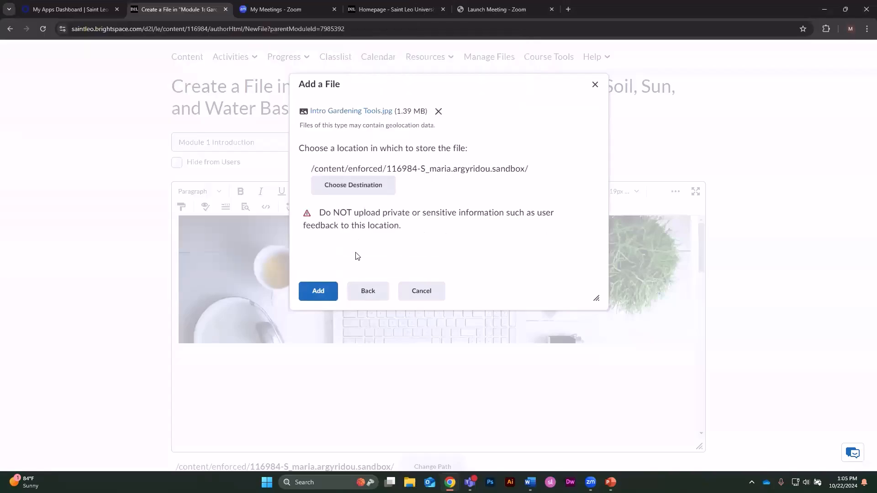
left_click(319, 290)
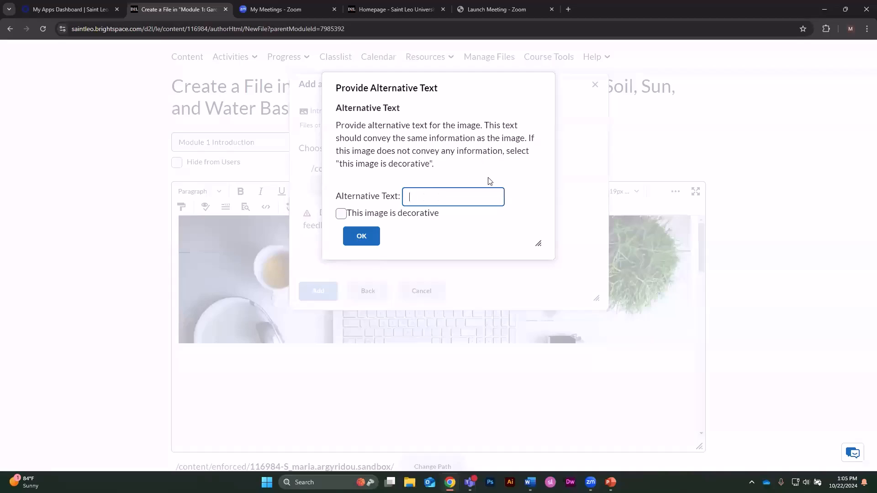
Give the uploaded image the alternative text "Gardening Tools" and save it as a new file instead of overwriting the duplicate
type("G")
key("Caps_Lock")
type("ardening T")
key("Caps_Lock")
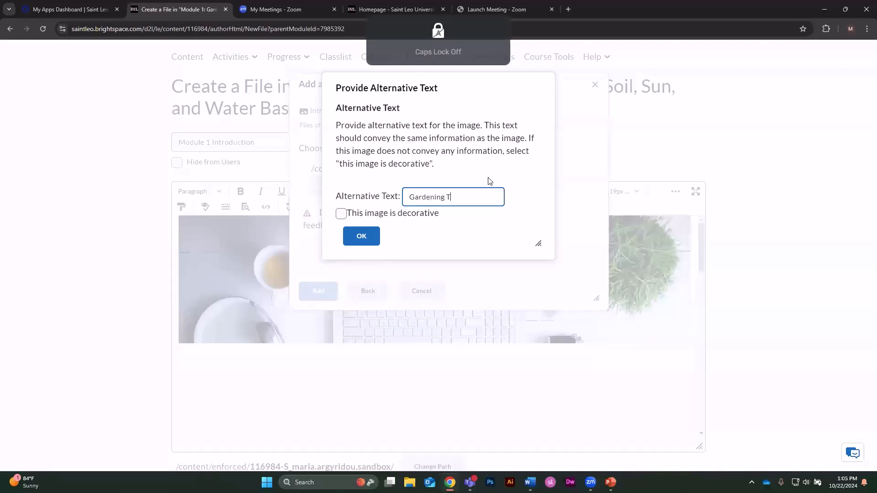
type("ools")
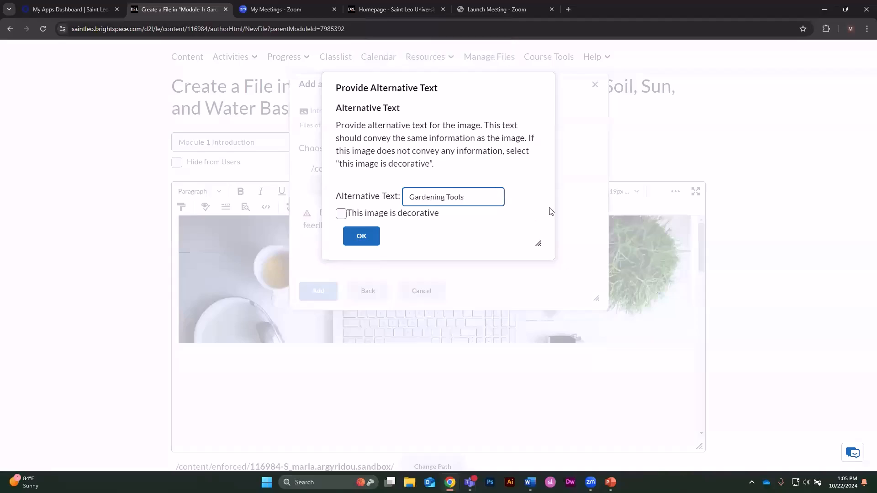
left_click(358, 239)
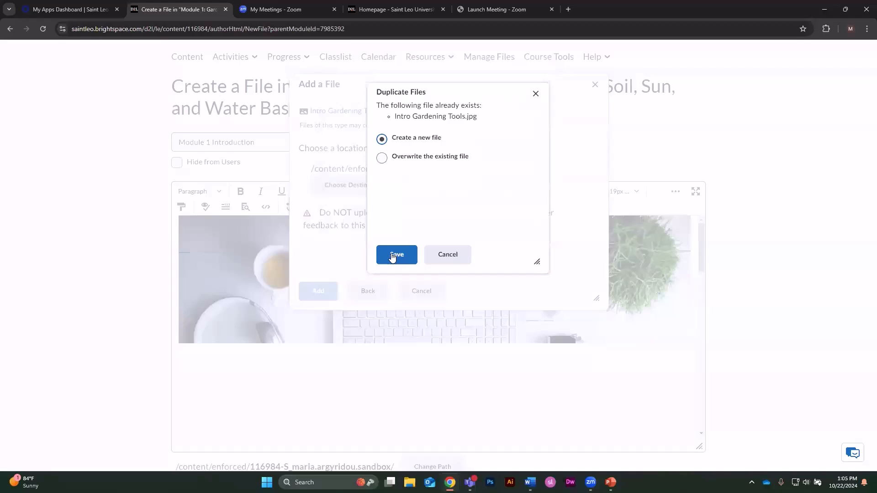
left_click(392, 258)
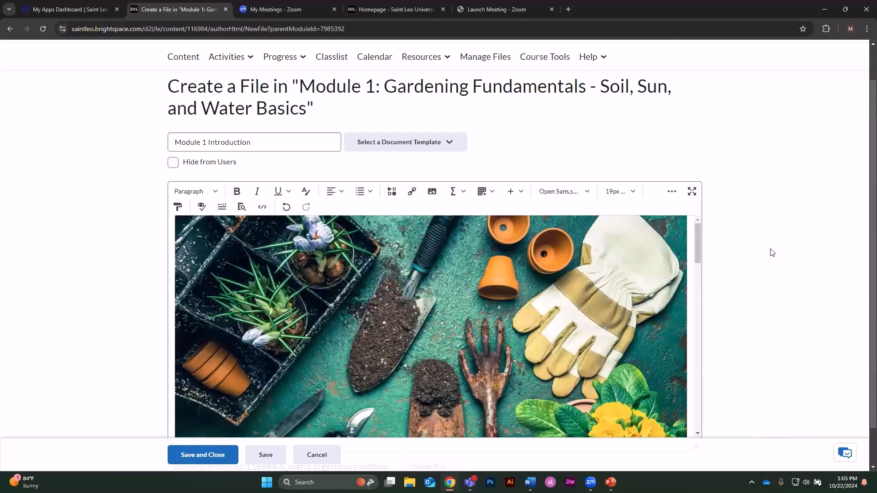
Make the file's editing area taller so the whole gardening tools image fits
scroll(774, 240, "down", 1)
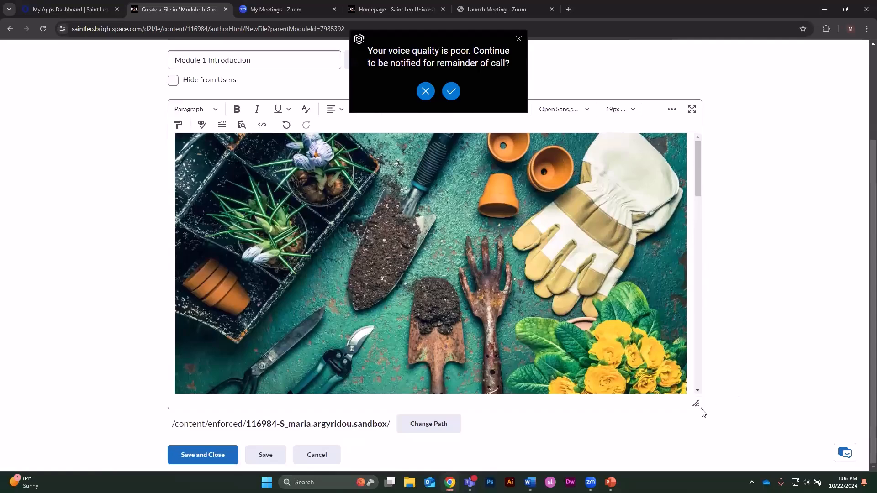
left_click_drag(696, 437, 697, 460)
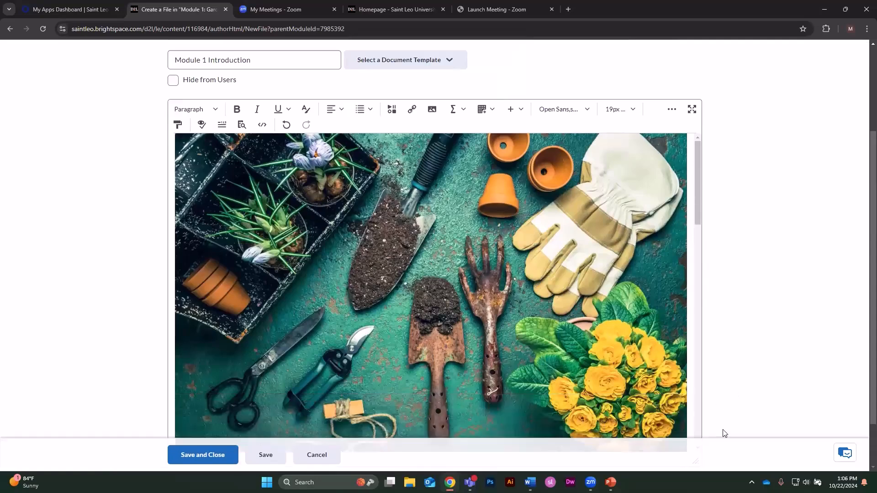
scroll(734, 401, "down", 2)
left_click_drag(694, 405, 708, 434)
scroll(743, 383, "up", 1)
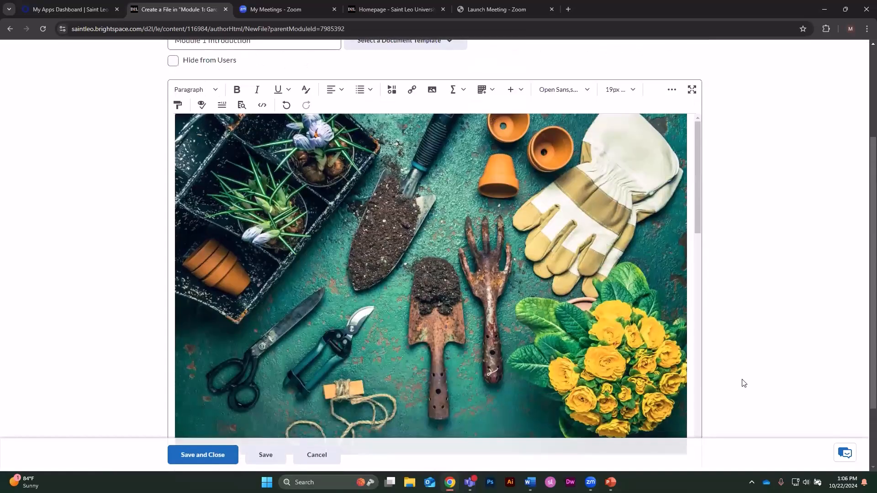
scroll(743, 383, "up", 1)
scroll(743, 383, "down", 2)
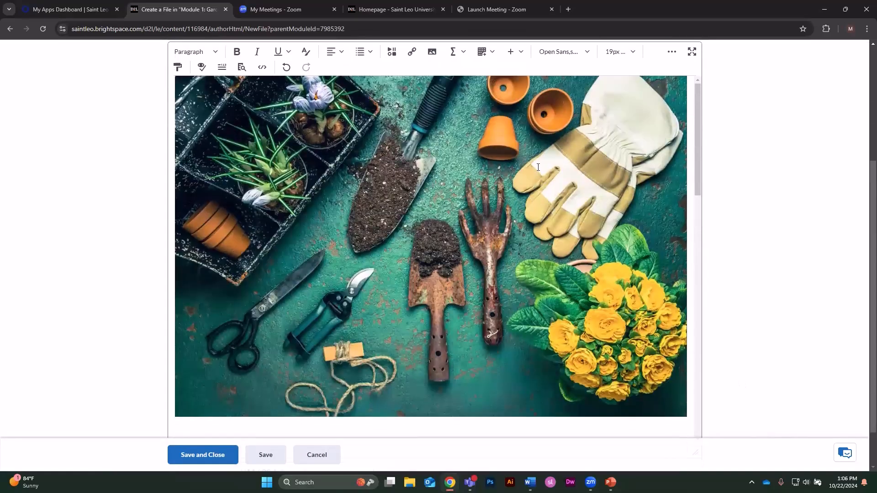
Crop the gardening tools image at its upper and lower edges into a wide banner strip and save the edit
right_click(538, 168)
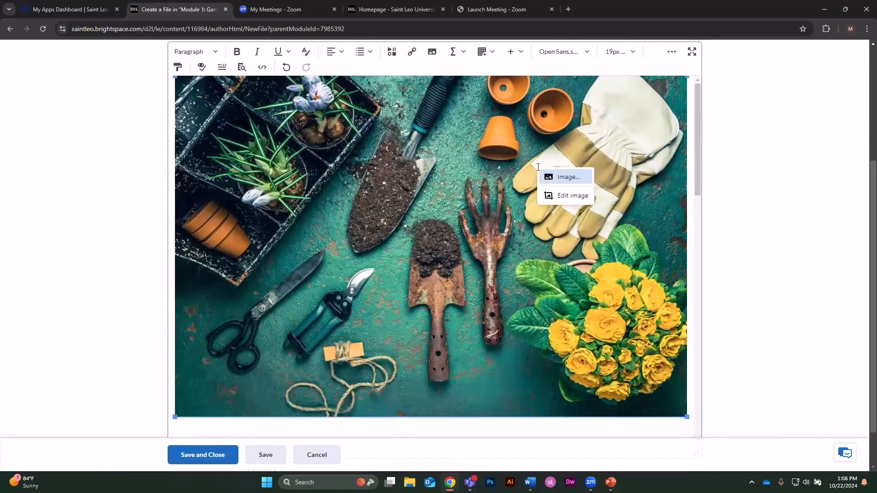
left_click(563, 199)
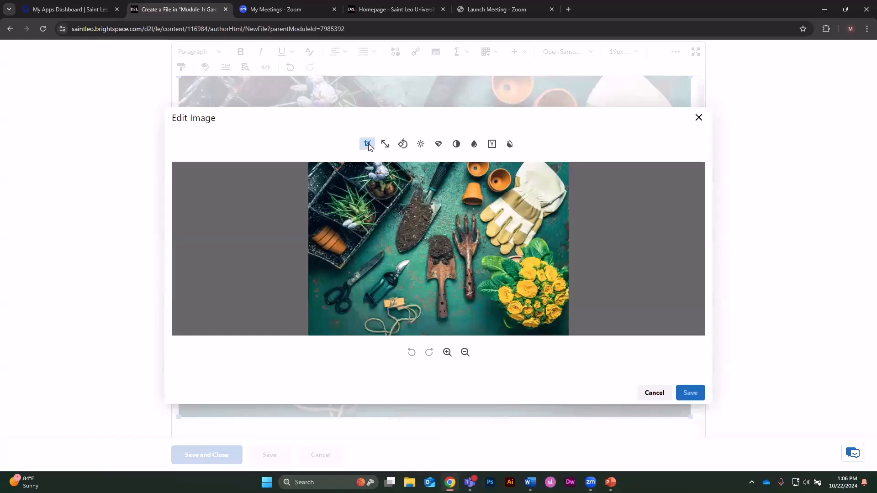
left_click(367, 144)
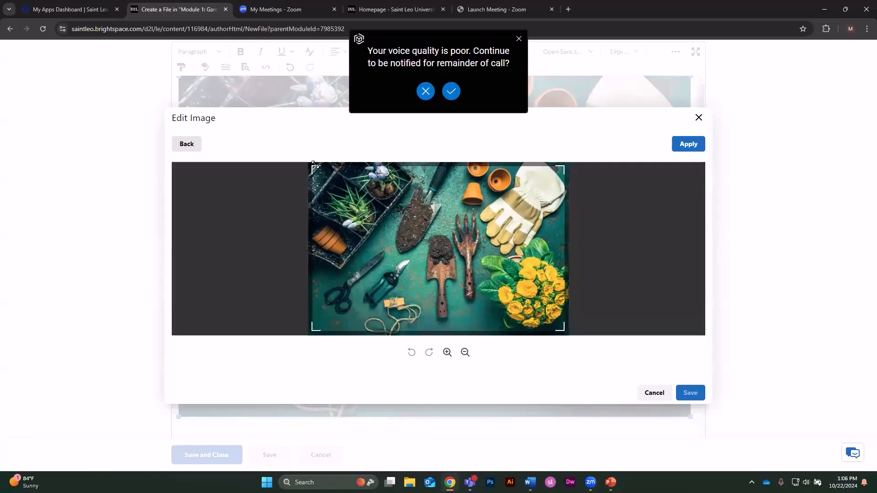
left_click_drag(315, 168, 312, 208)
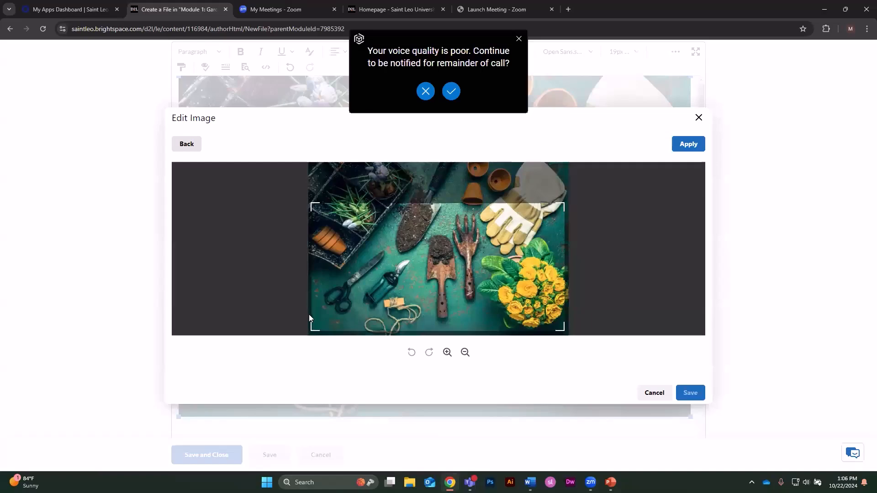
left_click_drag(310, 328, 312, 282)
left_click(684, 146)
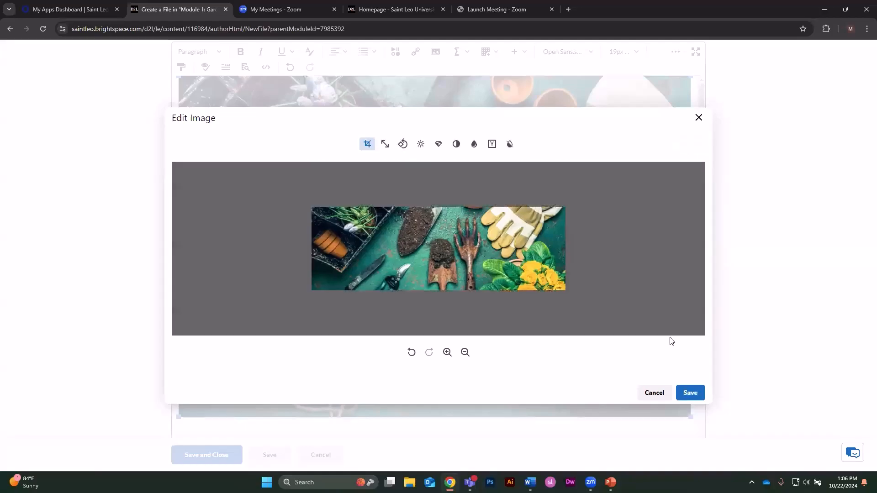
left_click(684, 389)
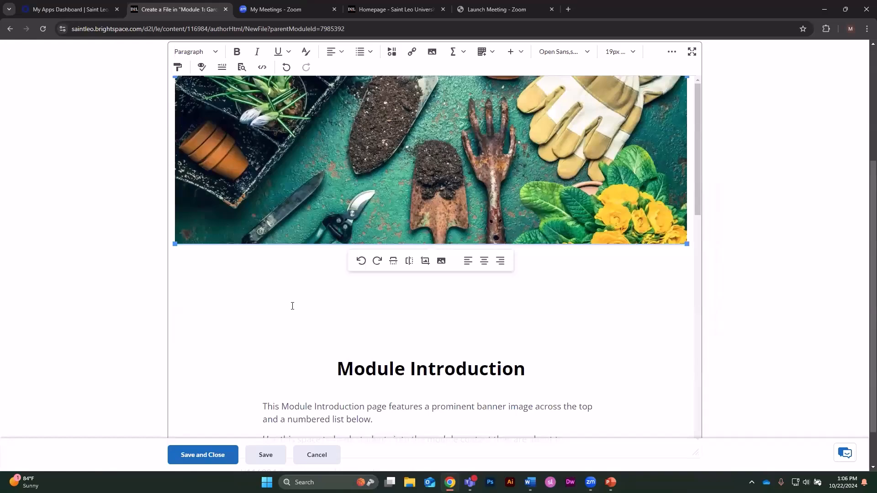
Replace the placeholder paragraphs under Module Introduction with the prepared paragraph beginning "In this module, you will learn", pasted as plain text
scroll(320, 304, "down", 5)
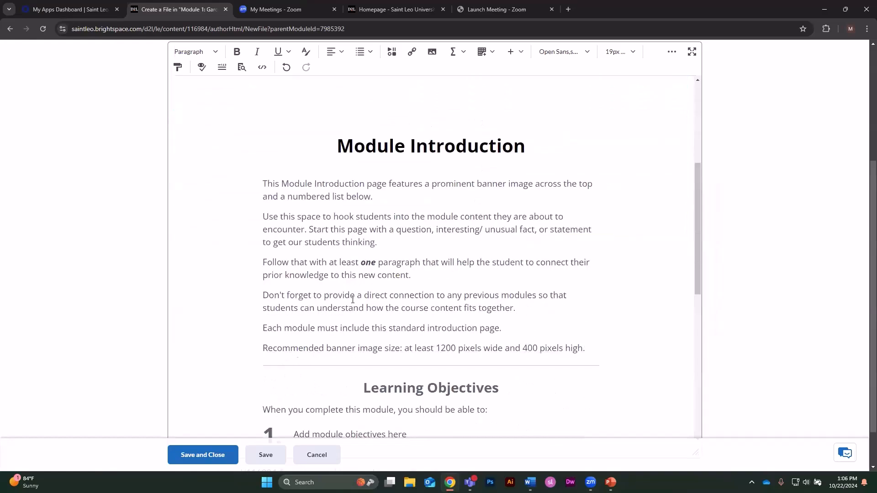
scroll(384, 291, "down", 1)
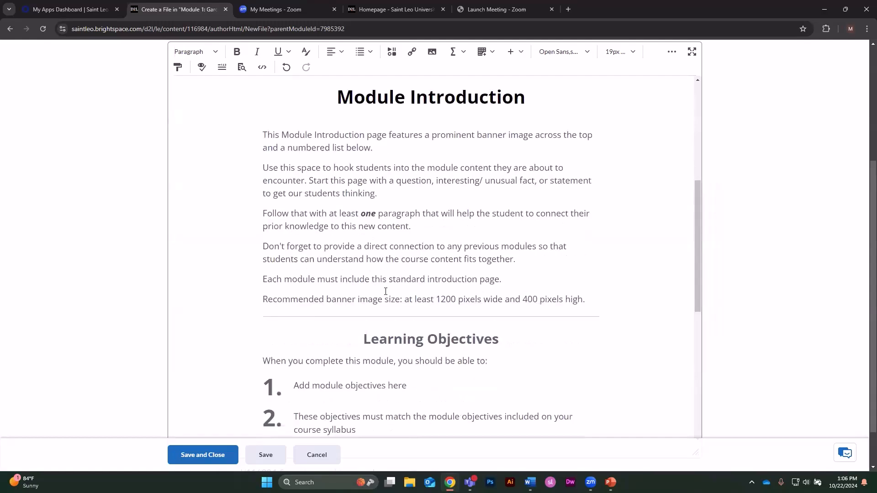
scroll(386, 291, "up", 1)
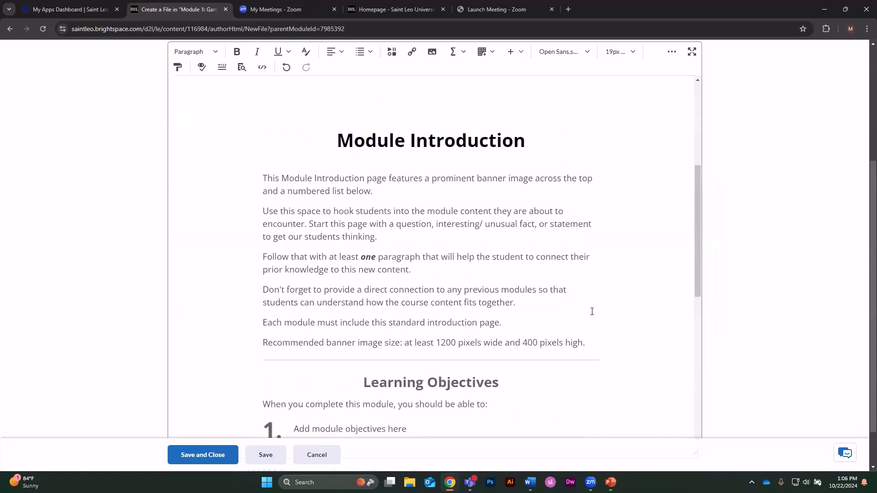
scroll(591, 311, "down", 1)
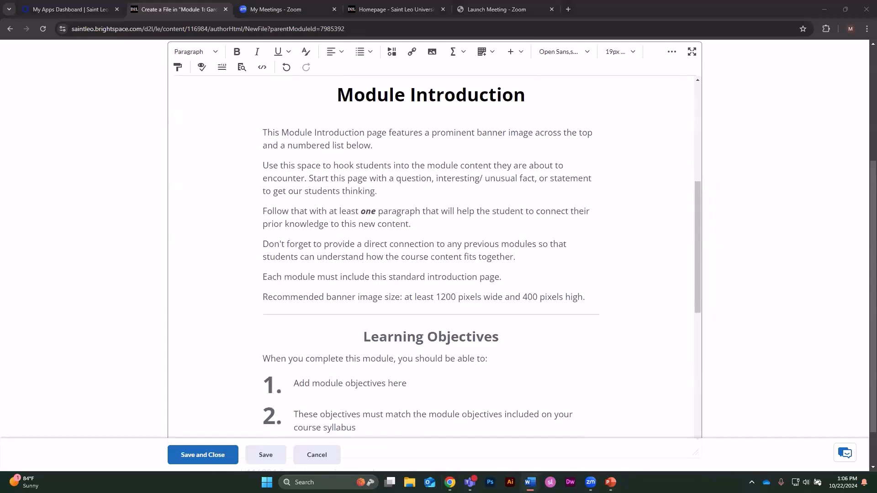
left_click_drag(589, 298, 258, 132)
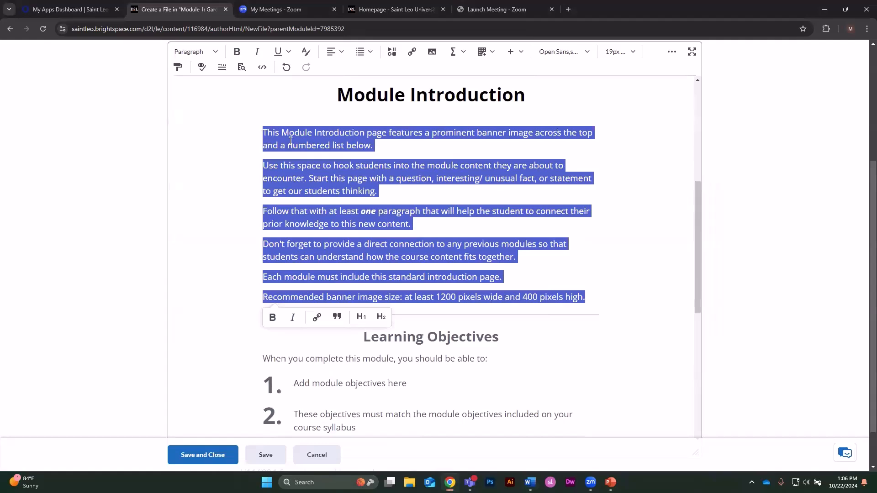
right_click(290, 142)
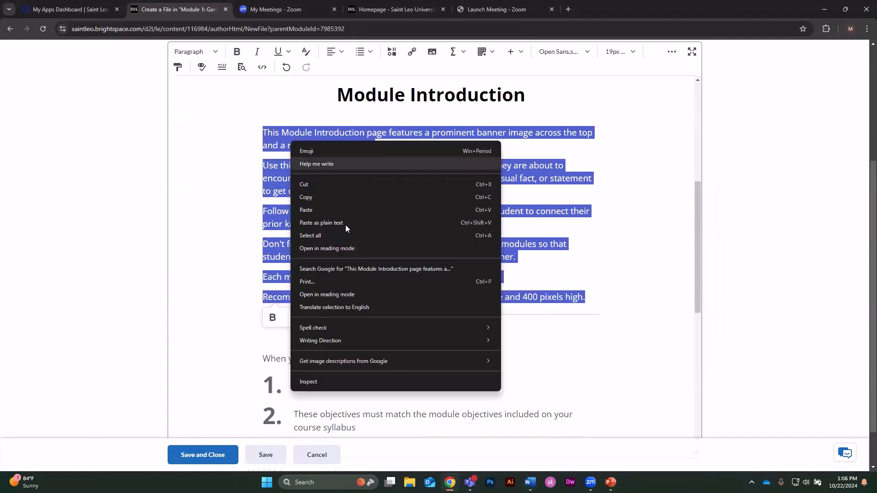
left_click(346, 225)
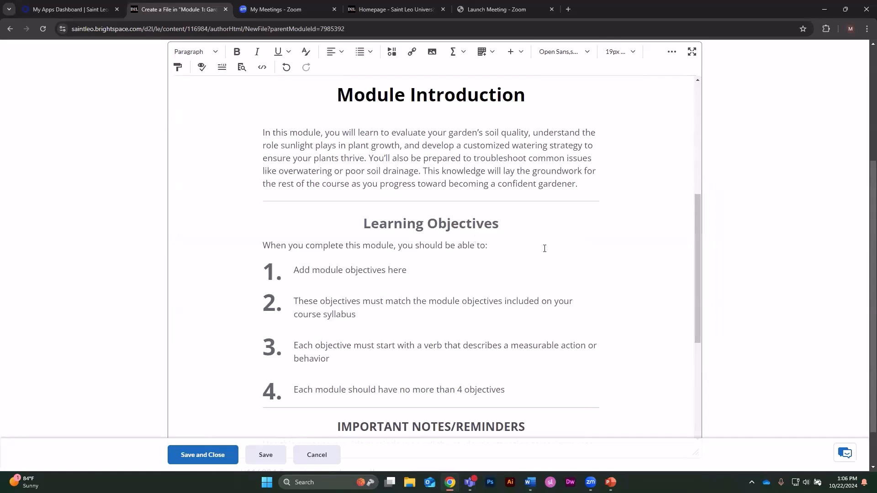
Replace the first learning objective placeholder with "Identify different soil types and understand their impact on plant health." from the prepared document, as plain text
scroll(544, 248, "down", 2)
scroll(544, 248, "down", 1)
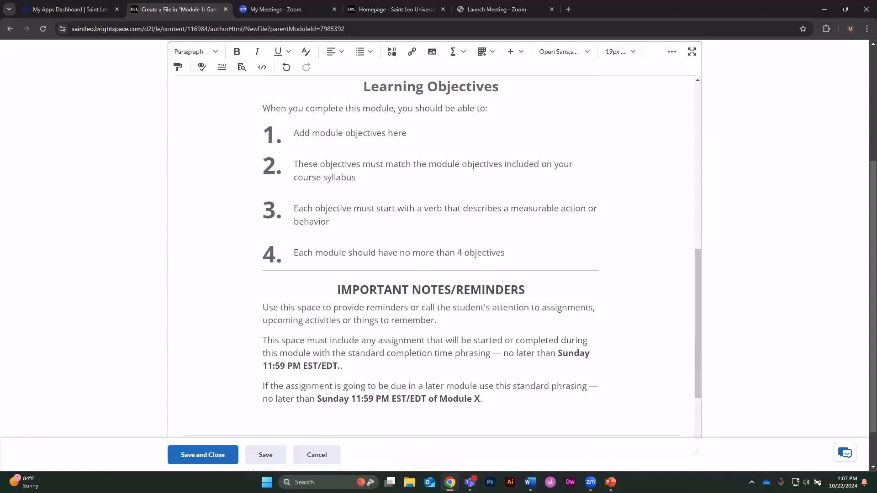
key("alt+Tab")
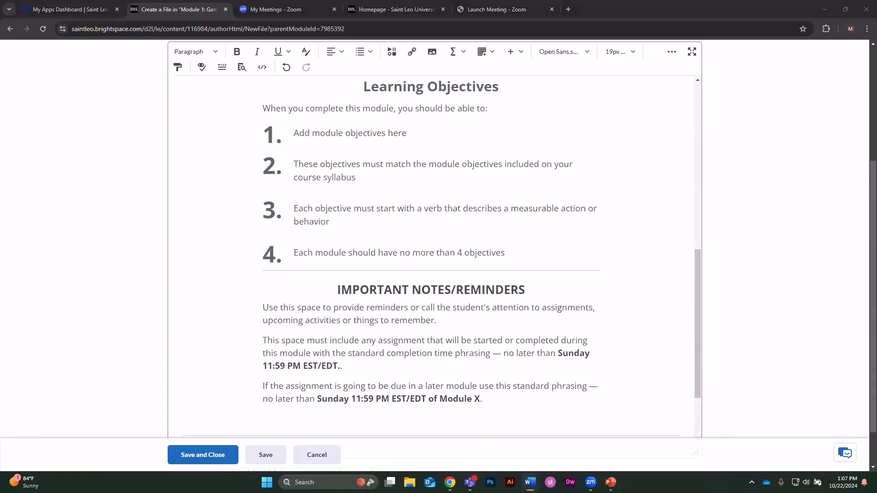
left_click_drag(415, 137, 304, 136)
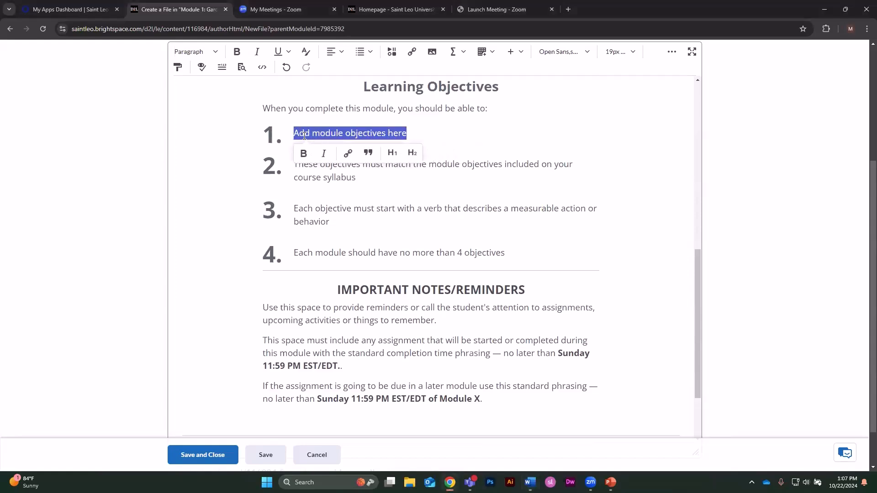
right_click(305, 136)
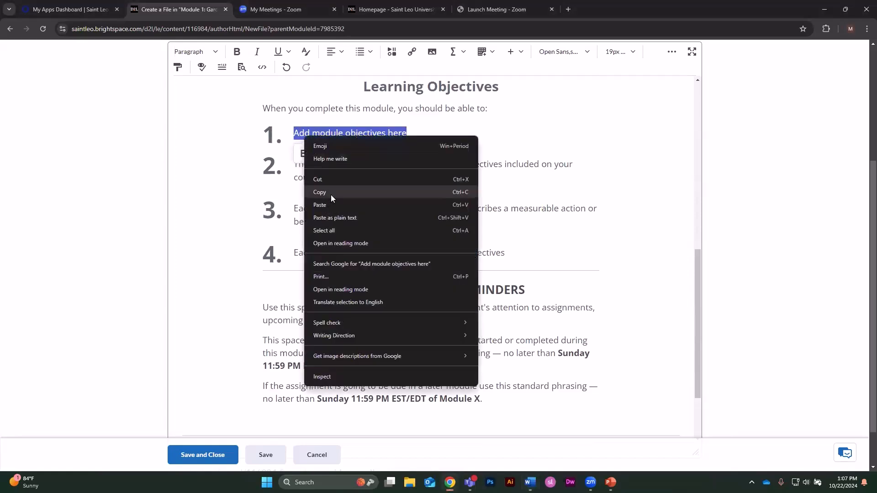
left_click(328, 217)
Replace the second objective with "Determine optimal sunlight exposure for various plants." as plain text and delete the placeholder text of objectives three and four
key("alt+Tab")
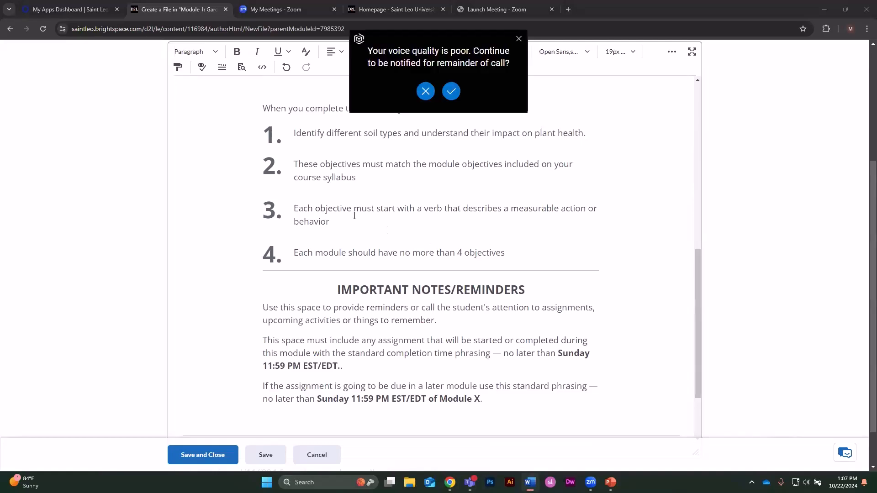
left_click_drag(355, 178, 295, 164)
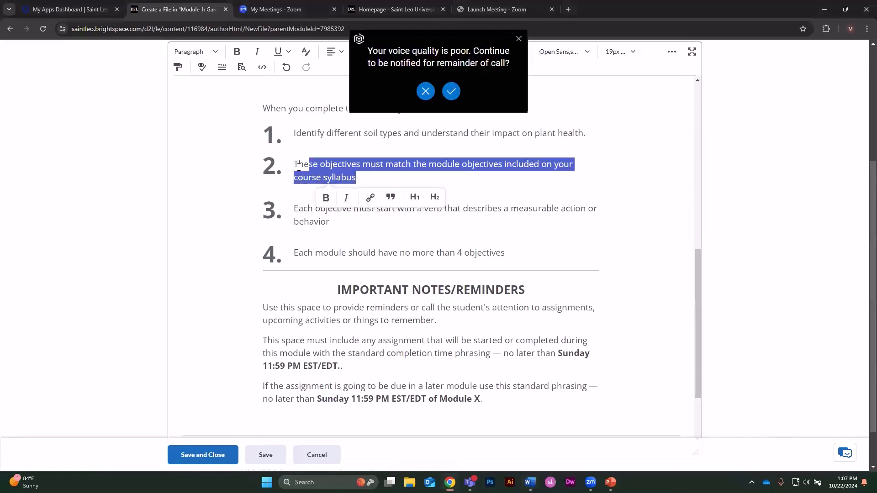
right_click(301, 169)
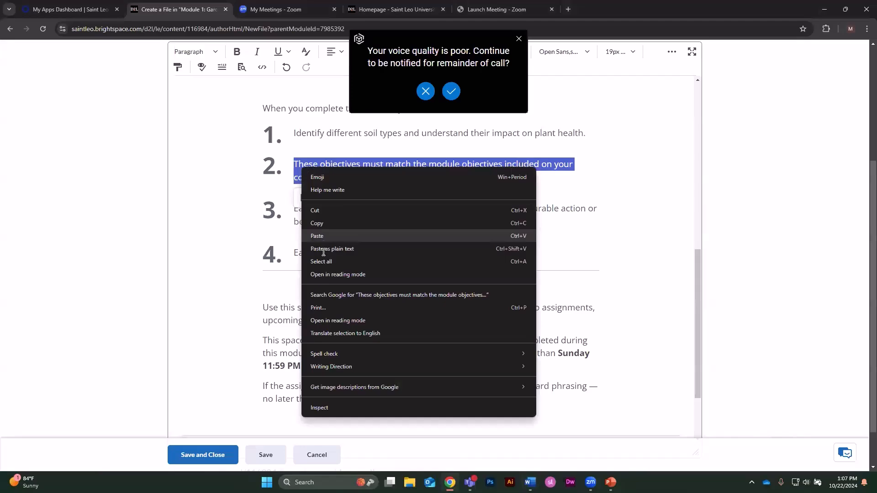
left_click(323, 249)
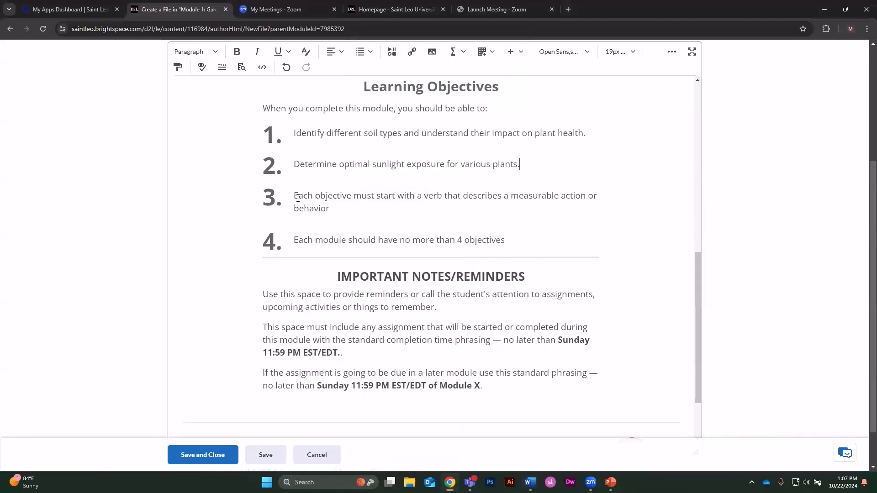
left_click_drag(525, 240, 296, 196)
key("BackSpace")
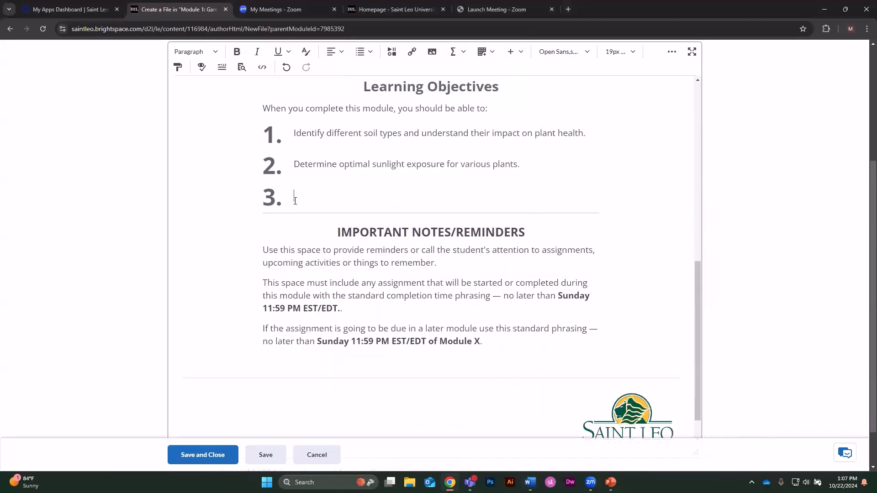
Remove the empty third objective and replace the Important Notes/Reminders placeholder paragraphs with the prepared list of tasks and deadlines, pasted as plain text
key("BackSpace")
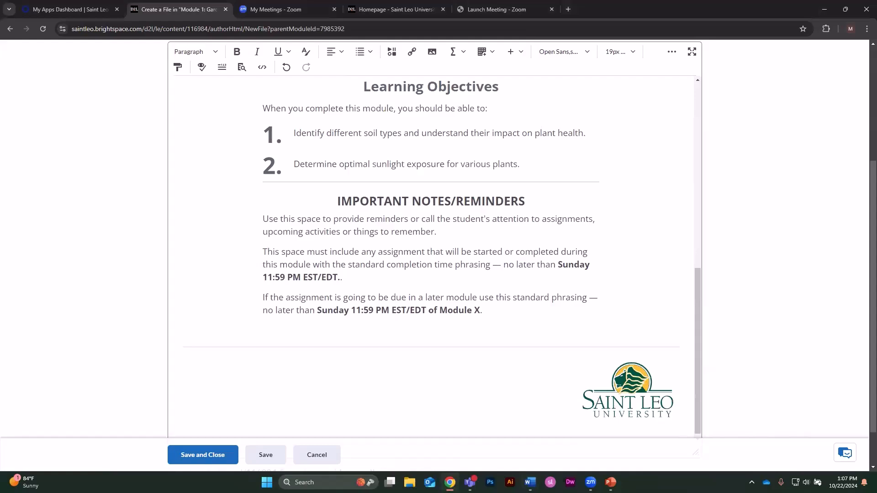
key("alt+Tab")
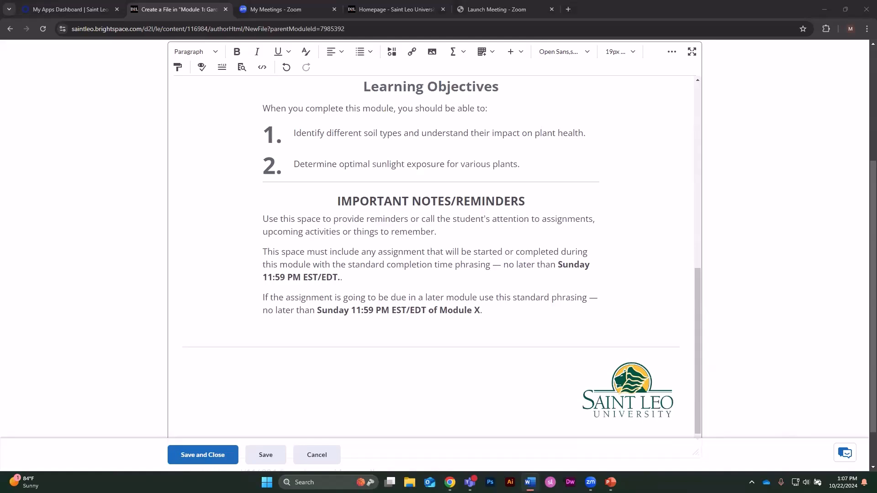
left_click_drag(489, 312, 287, 223)
right_click(287, 223)
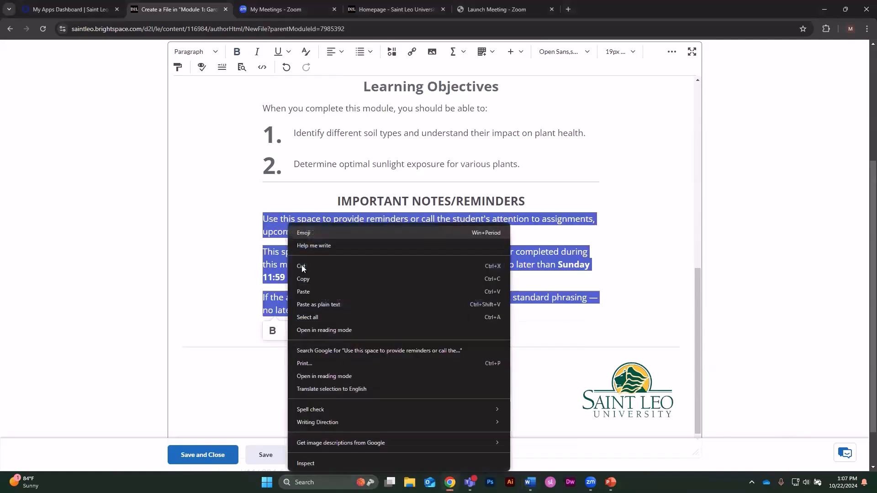
left_click(315, 304)
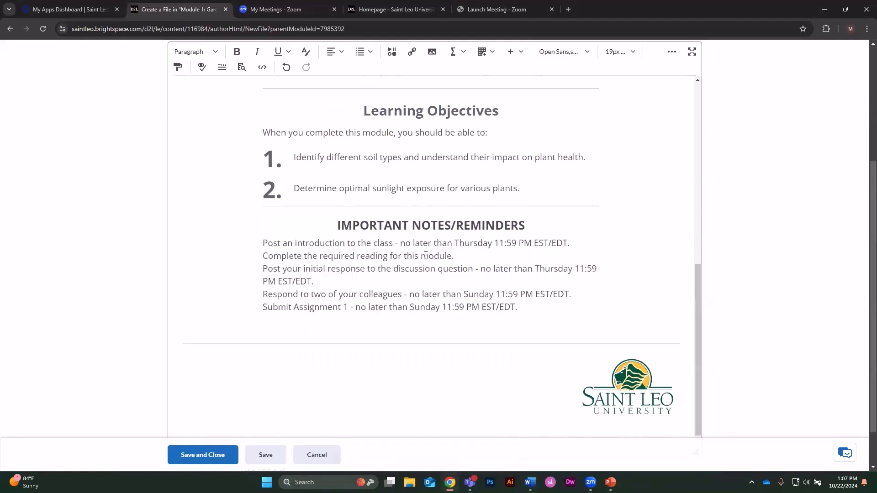
Bold both "no later than Thursday 11:59 PM EST/EDT." phrases in the class introduction and initial discussion response reminders
left_click_drag(400, 243, 569, 243)
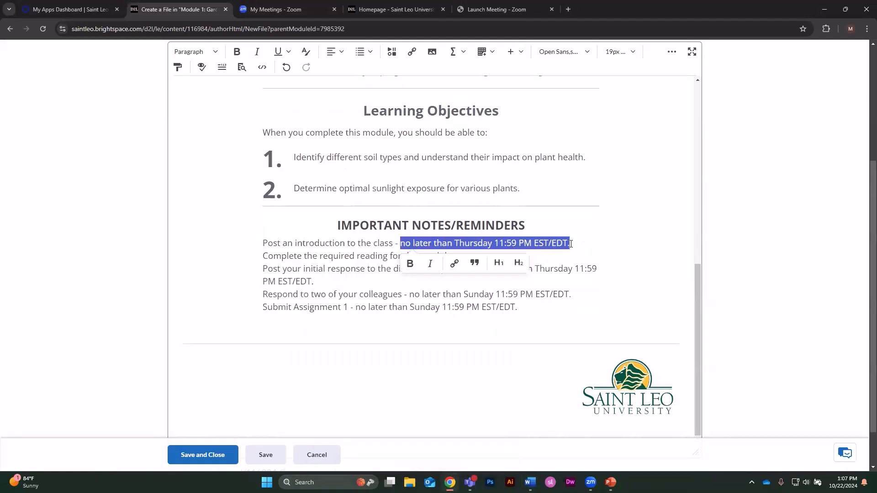
left_click(410, 264)
left_click(379, 257)
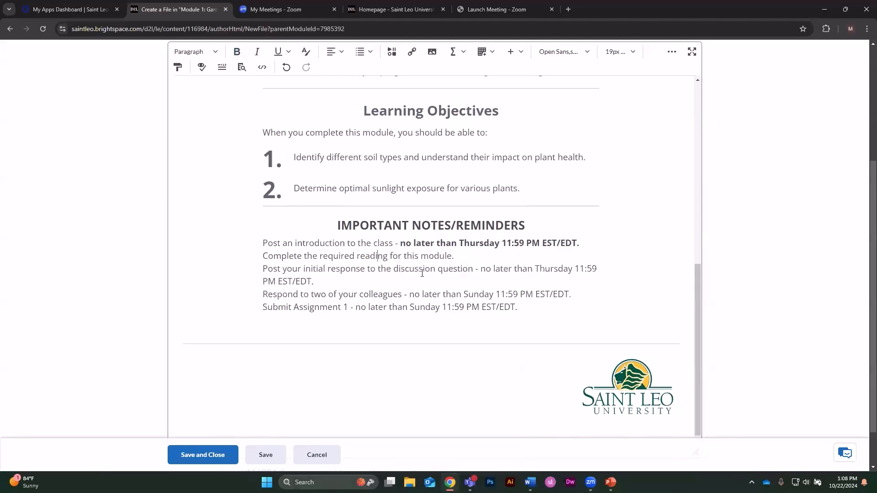
left_click_drag(480, 270, 340, 282)
left_click(273, 301)
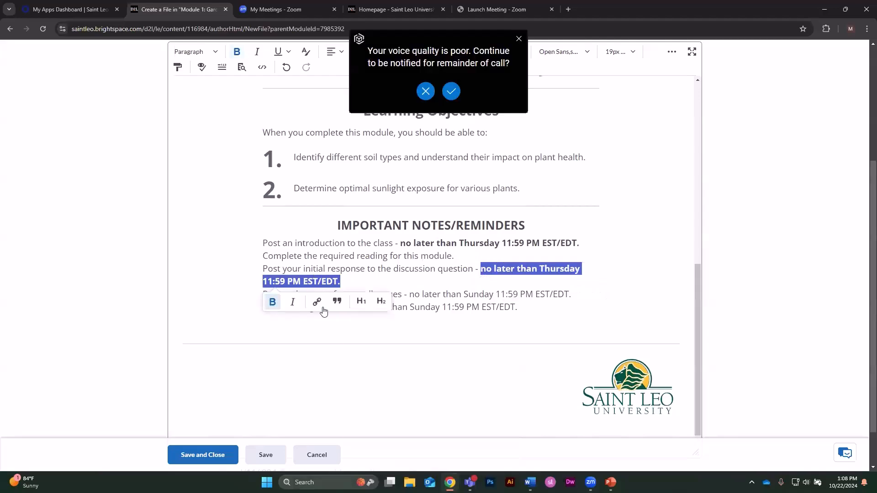
left_click(463, 307)
Bold both "no later than Sunday 11:59 PM EST/EDT" phrases in the colleague response and Assignment 1 reminders
left_click_drag(410, 296, 576, 298)
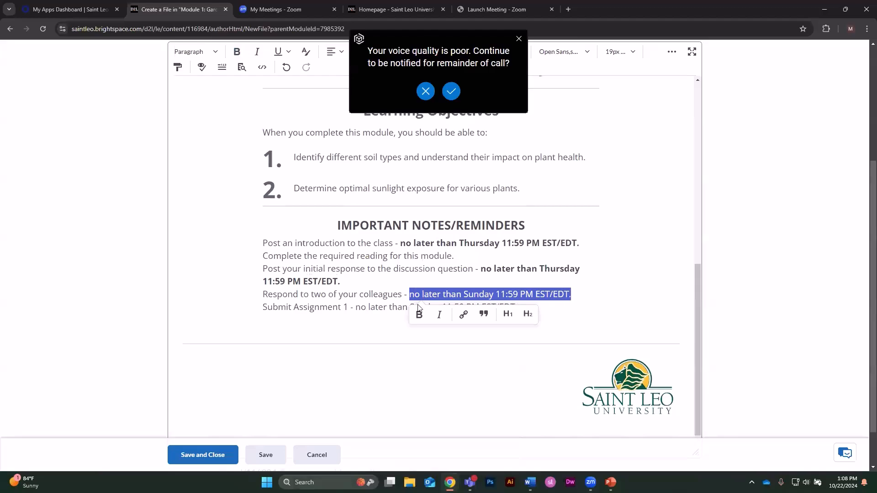
left_click(419, 315)
left_click(345, 299)
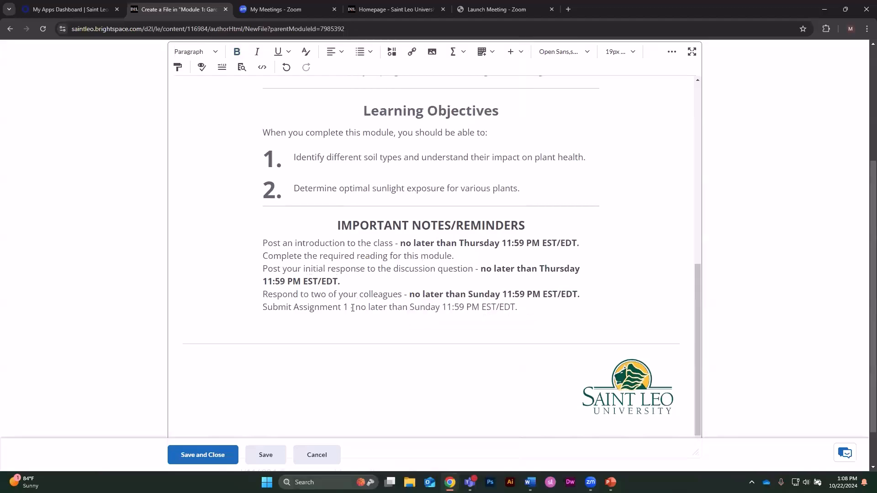
left_click_drag(355, 307, 515, 313)
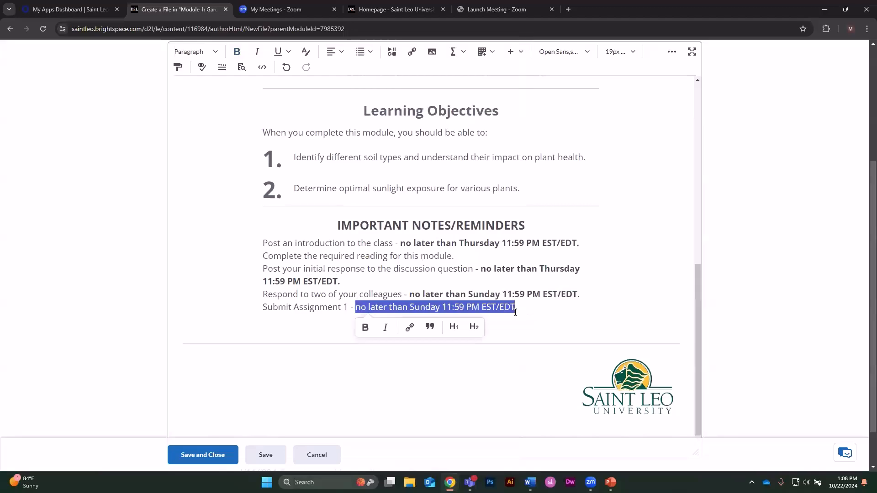
left_click(365, 334)
left_click(327, 329)
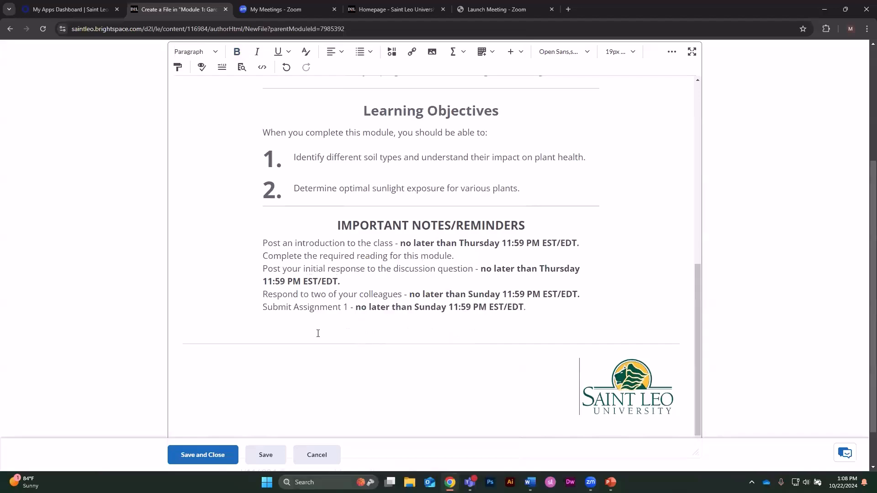
Save and close the introduction page as a new file instead of overwriting the existing one, and review the published page
left_click(223, 456)
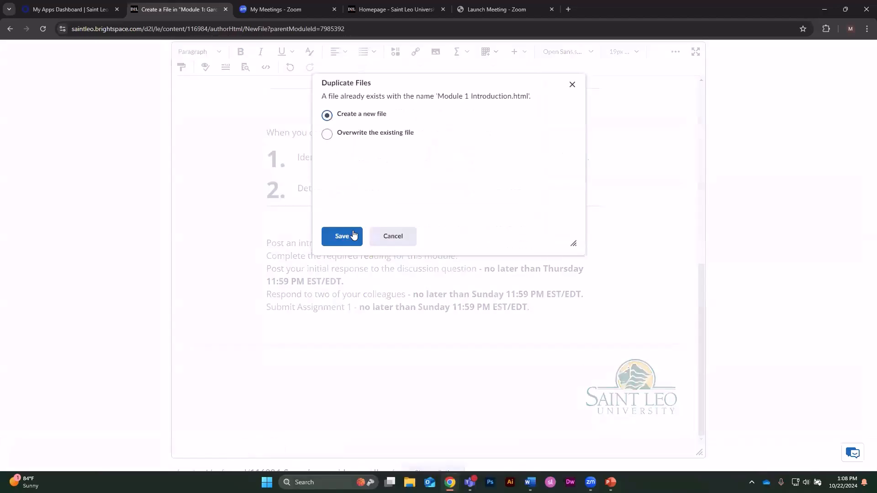
left_click(347, 237)
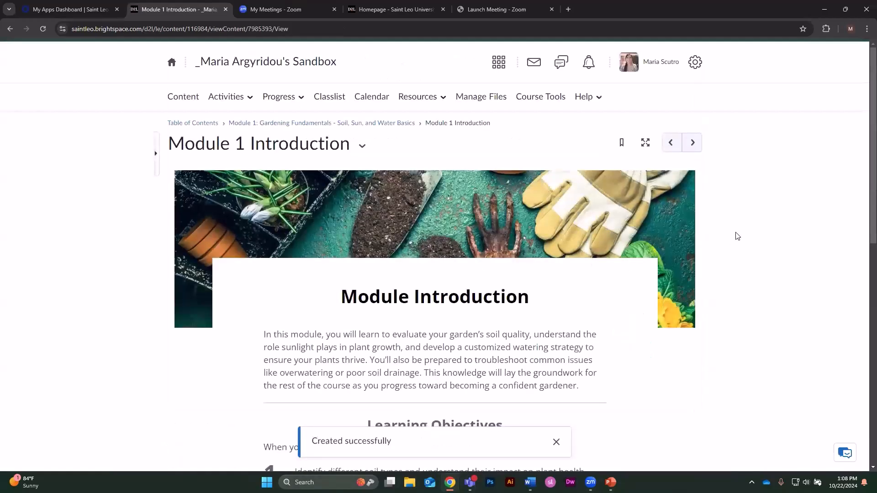
scroll(684, 236, "down", 7)
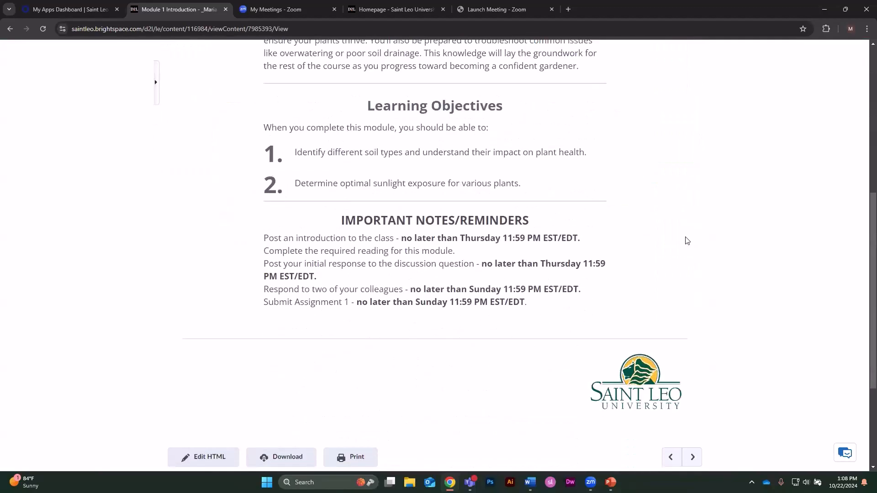
scroll(686, 240, "up", 7)
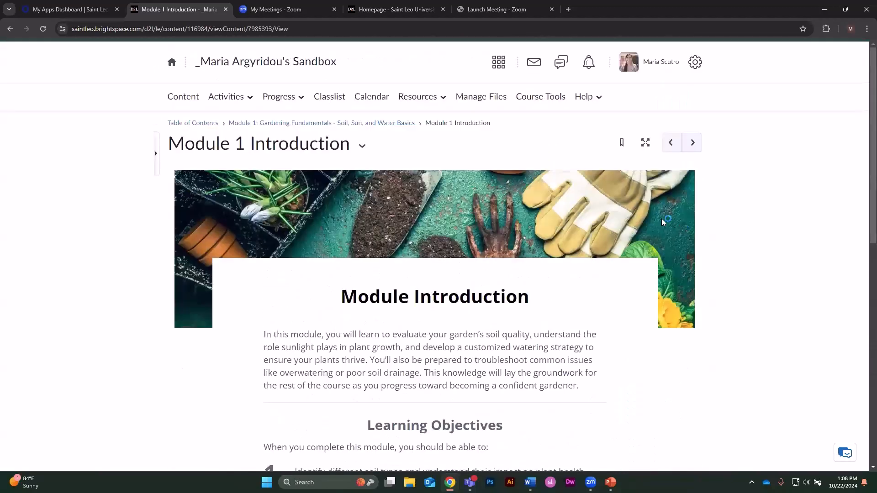
Return to the course content and create a file in Module 1 from the 11_Reading template, titled "Assigned Reading"
left_click(188, 97)
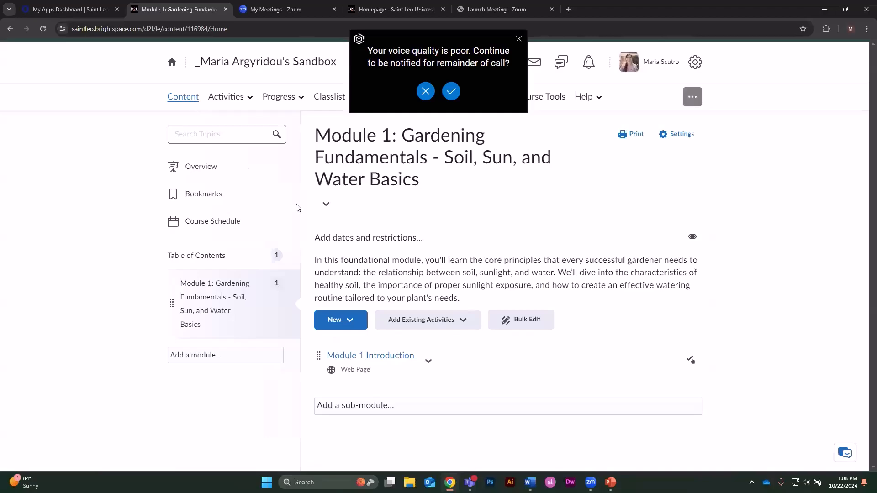
left_click(348, 322)
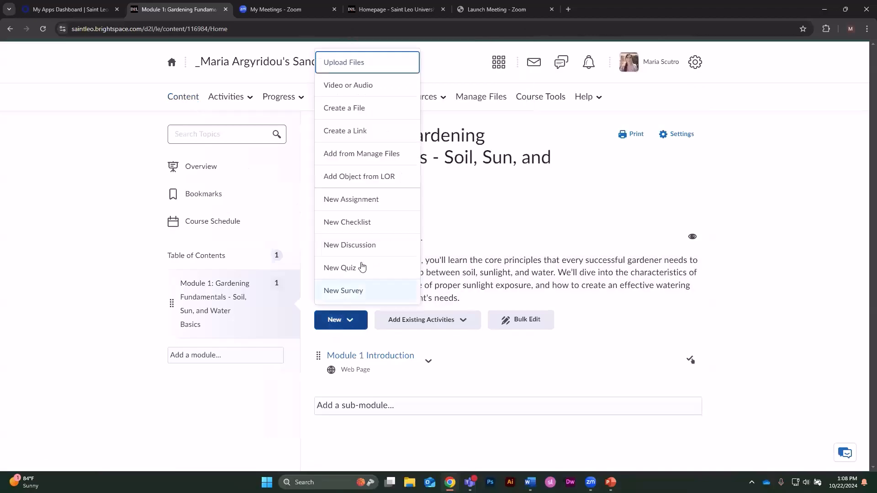
left_click(378, 114)
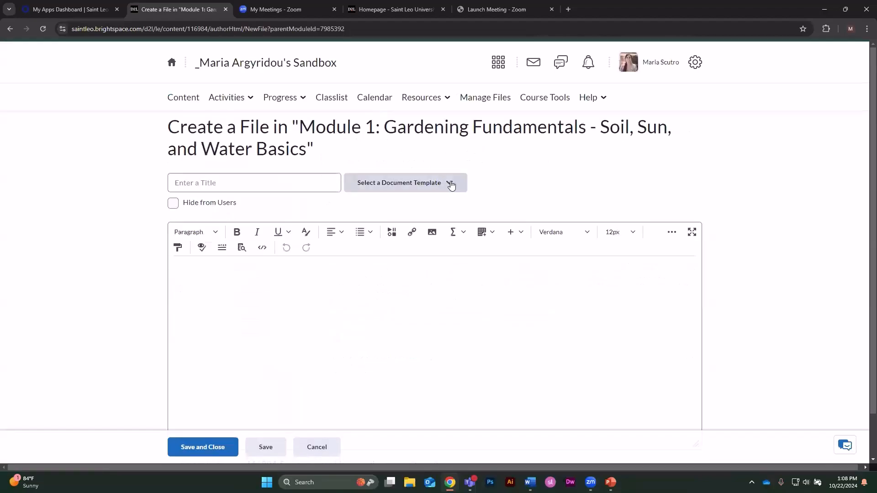
left_click(450, 184)
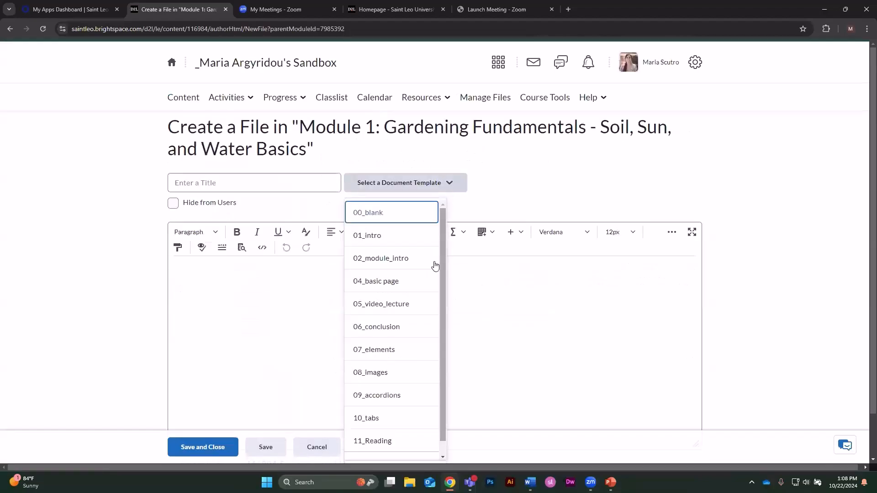
scroll(415, 375, "down", 1)
scroll(405, 430, "down", 1)
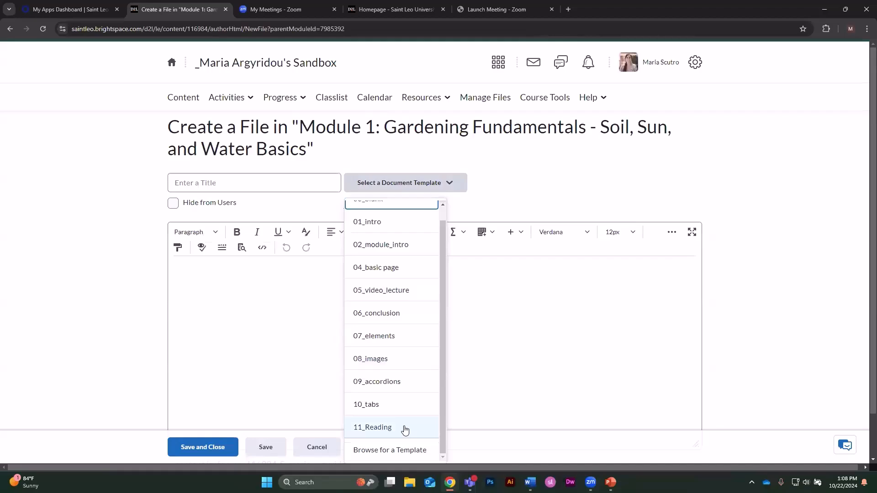
left_click(404, 430)
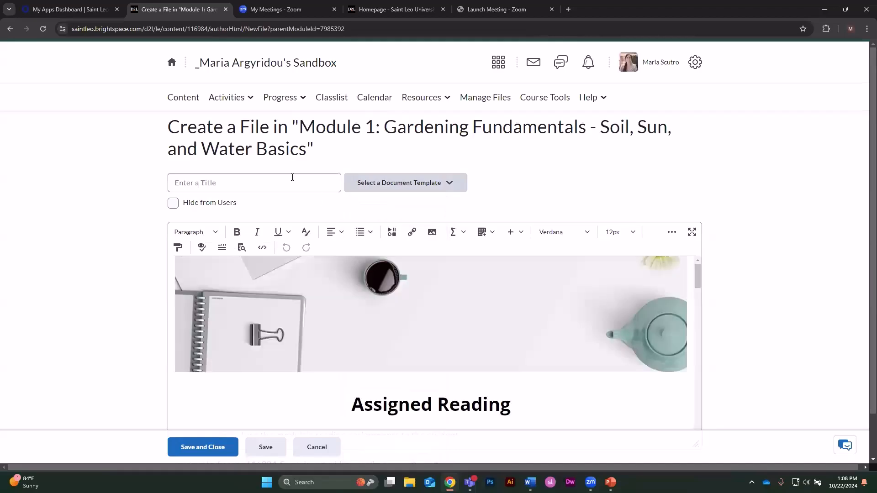
left_click(290, 179)
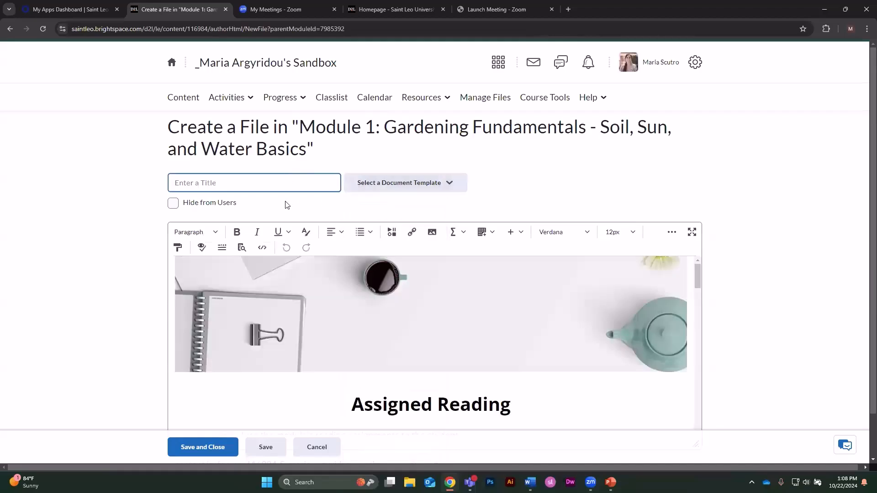
type("Assigned Re")
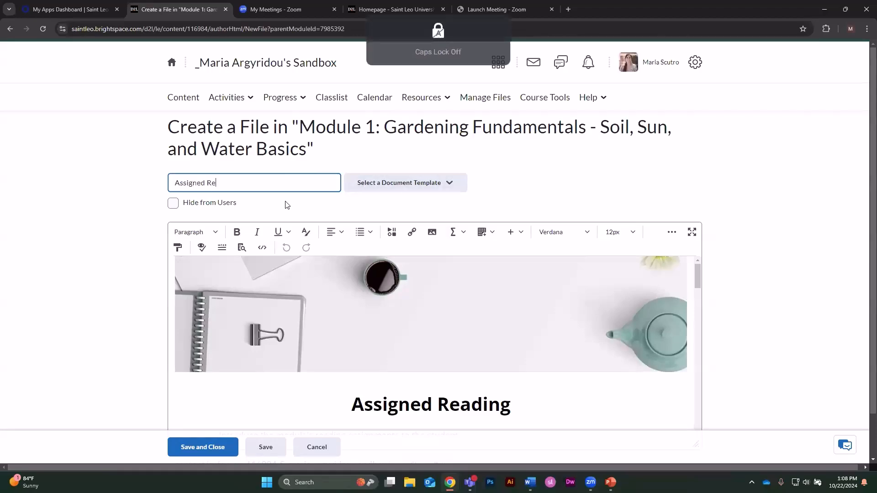
type("ading")
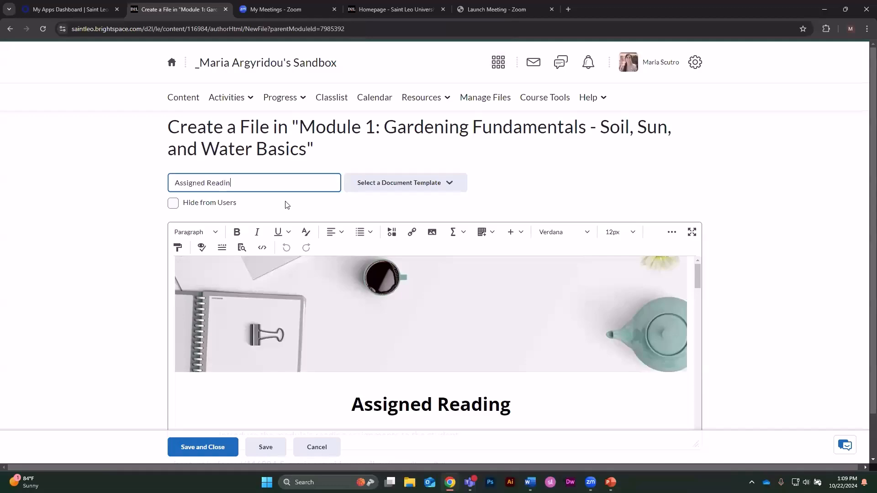
Replace the Assigned Reading page's template banner by uploading the Reading image from the Images folder
left_click(382, 284)
left_click(383, 284)
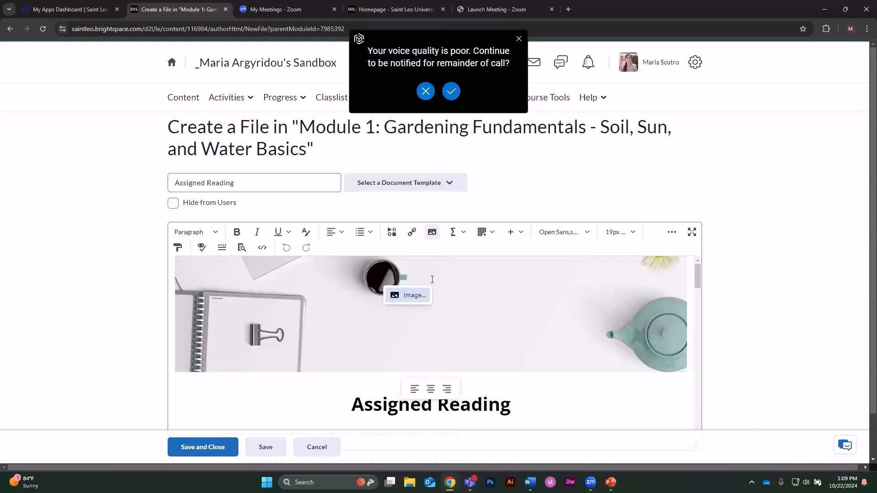
left_click(432, 233)
left_click(432, 234)
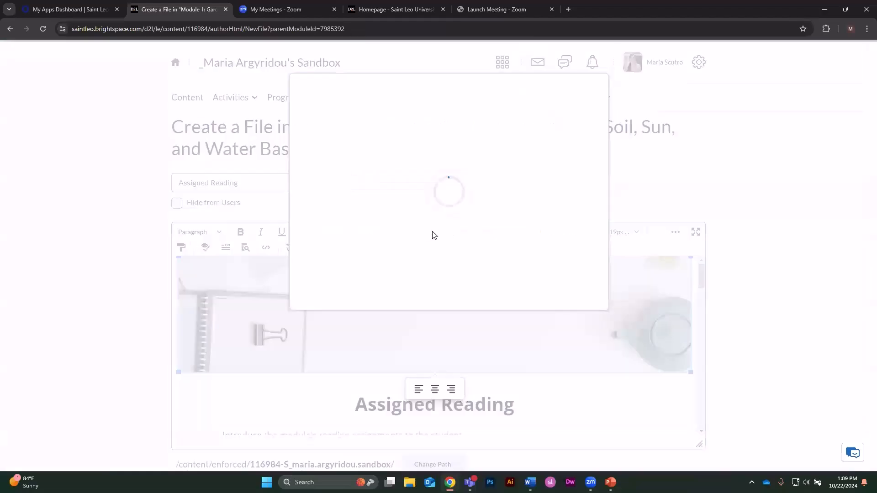
left_click(356, 119)
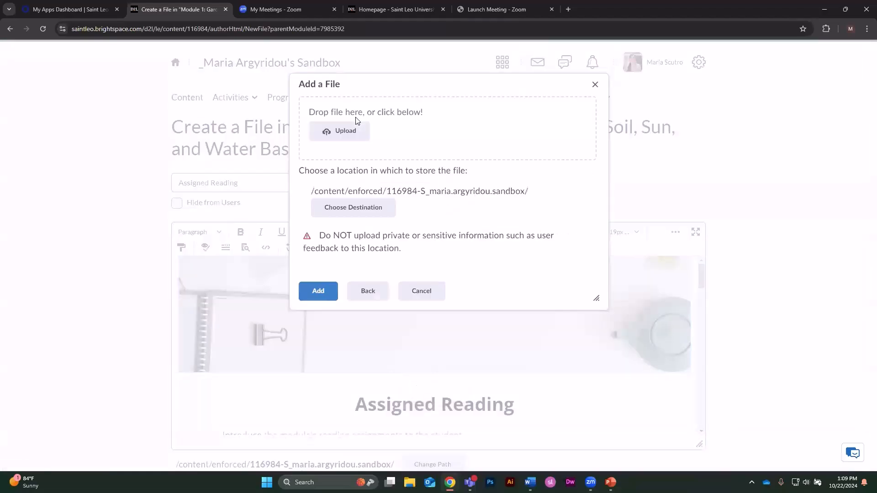
left_click(354, 132)
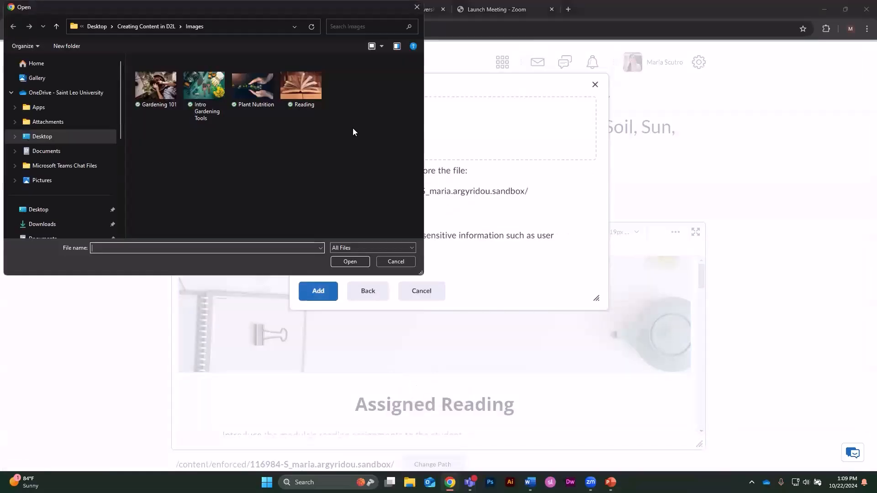
left_click(302, 93)
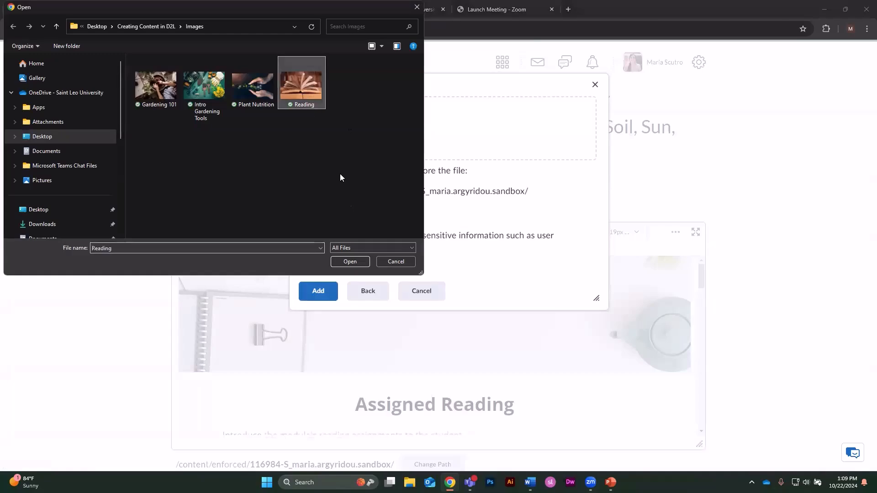
left_click(350, 261)
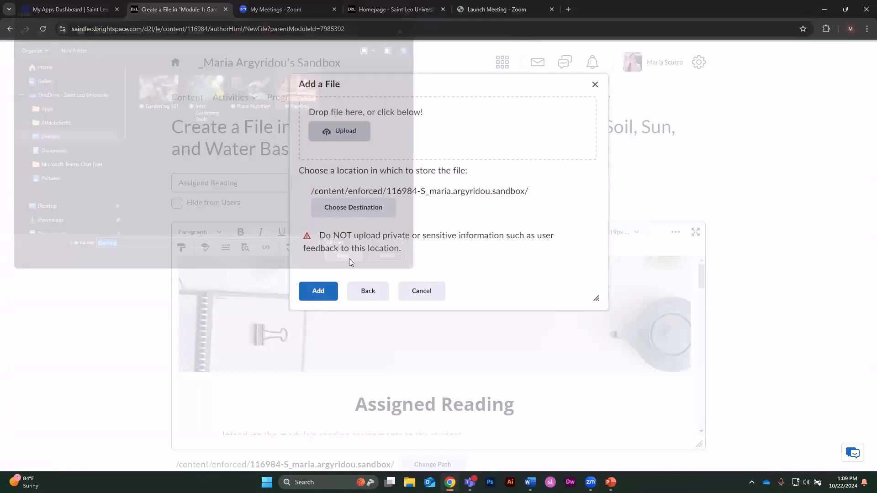
left_click(325, 291)
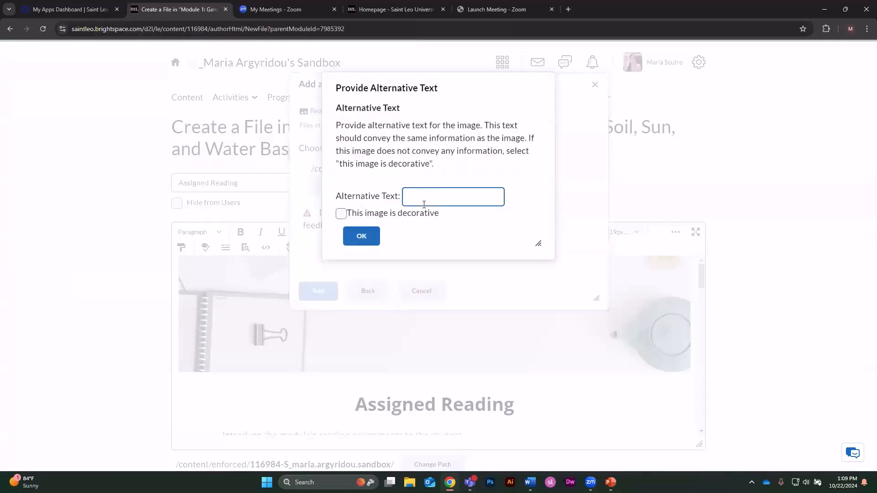
Give the uploaded banner image the alternative text "Book pages" and store it as a new file
type("Book")
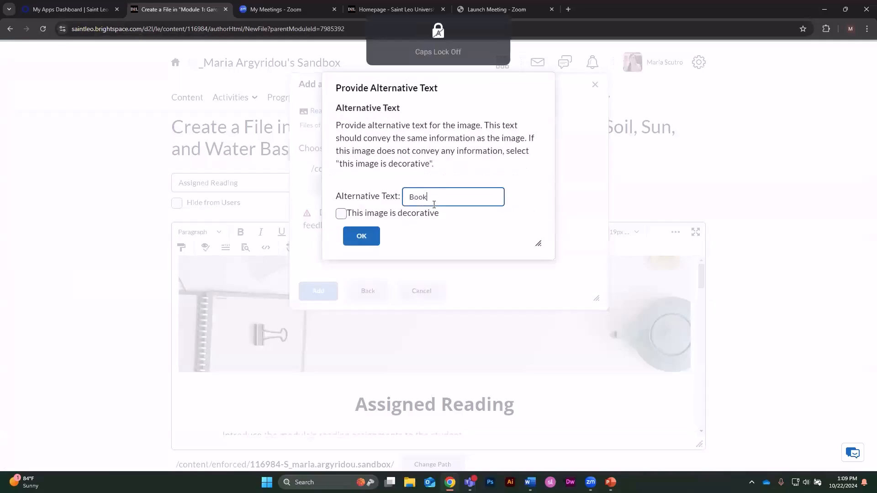
type(" pages")
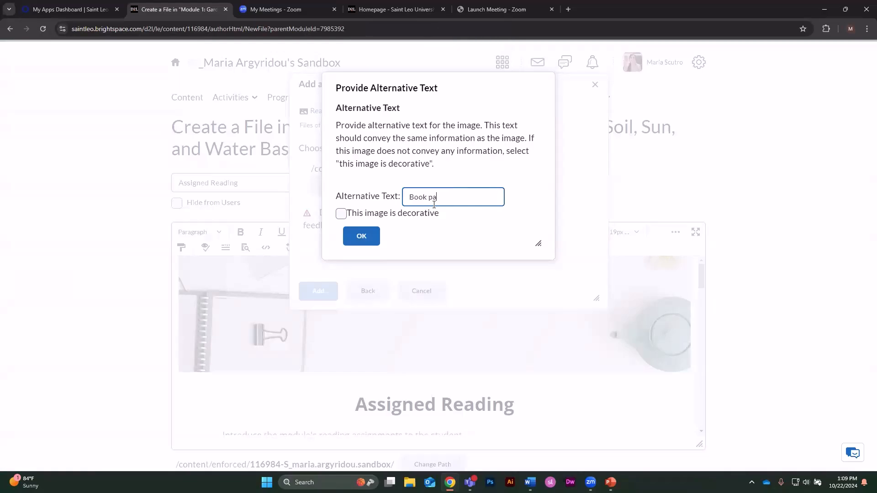
left_click(359, 237)
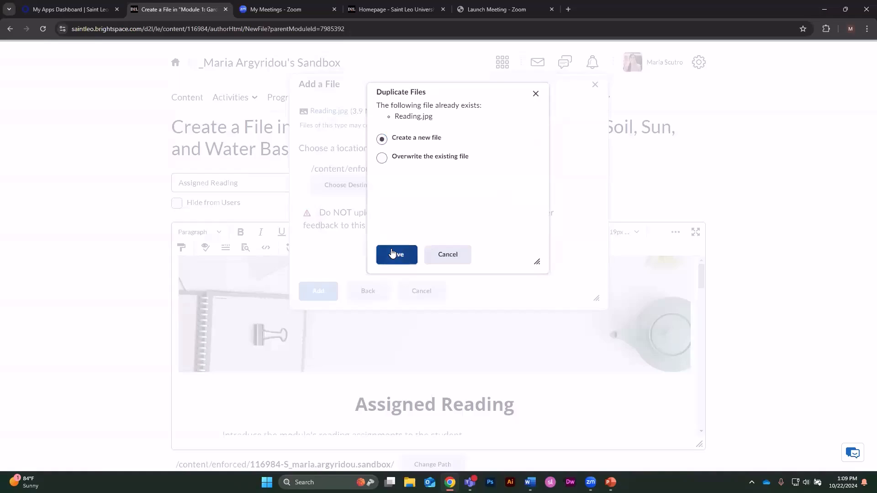
left_click(383, 252)
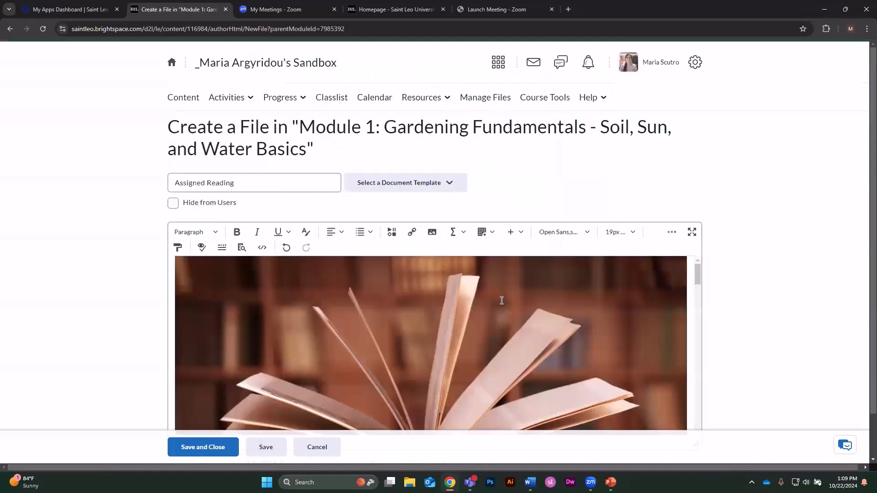
Crop the top and bottom off the book banner image so it becomes a wide strip around the open book, and save it
right_click(500, 300)
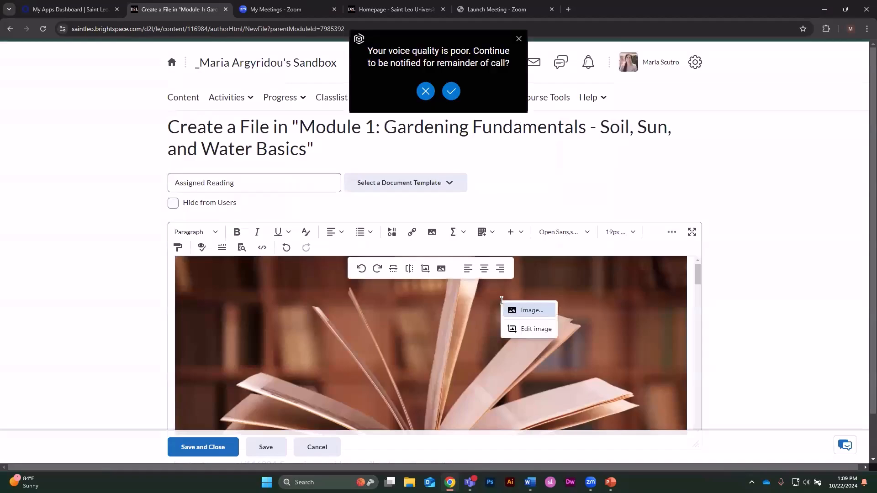
left_click(514, 329)
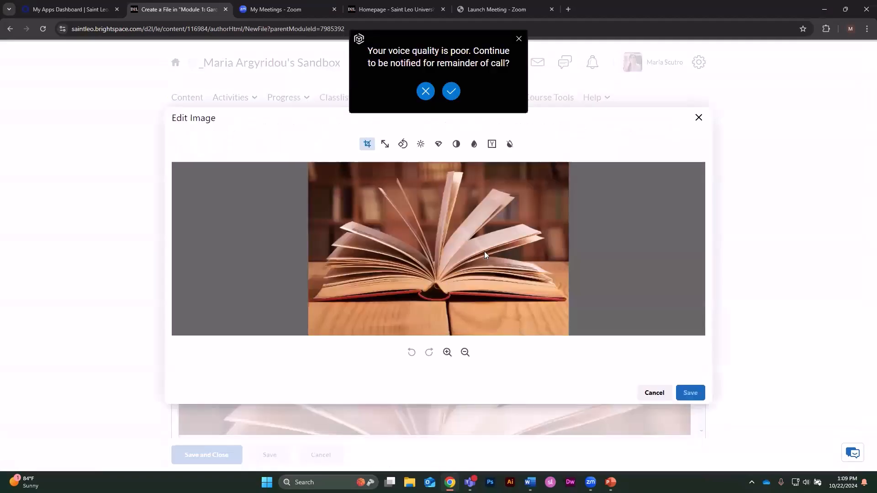
left_click(366, 144)
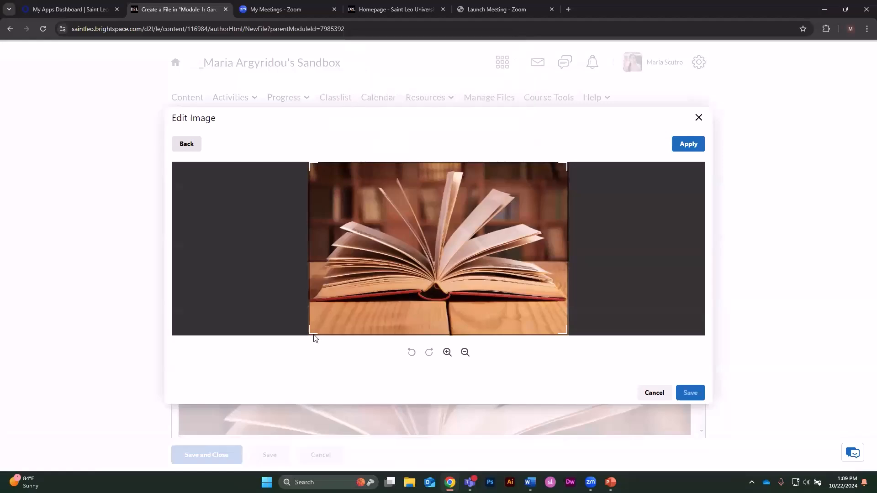
left_click_drag(311, 334, 312, 305)
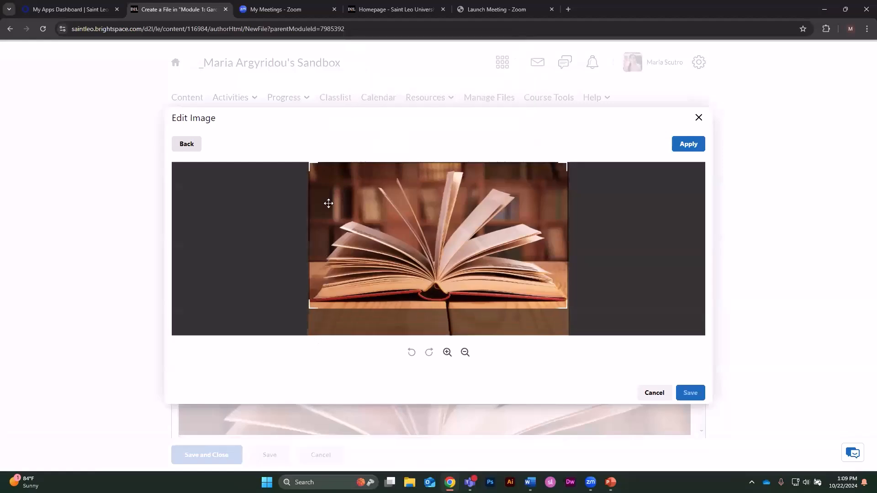
left_click_drag(312, 175, 311, 222)
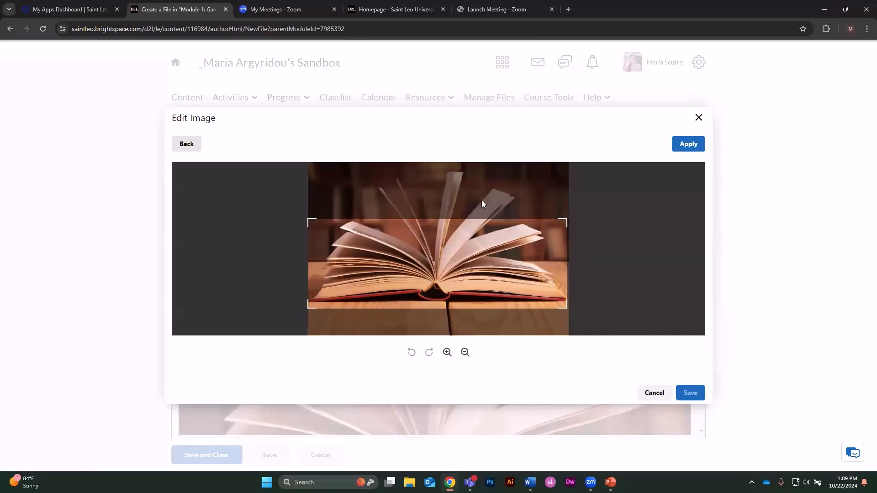
left_click(689, 145)
left_click(691, 392)
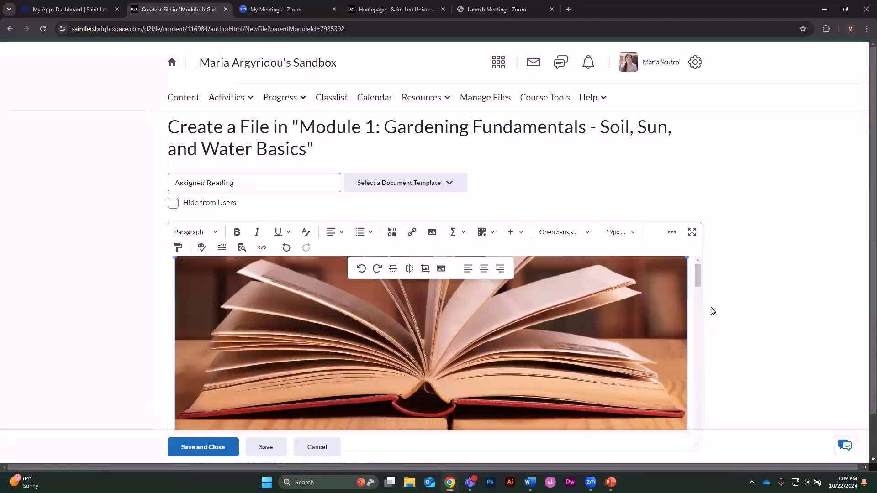
Enlarge the page's content editor vertically so more of the page can be edited at once
scroll(715, 280, "down", 1)
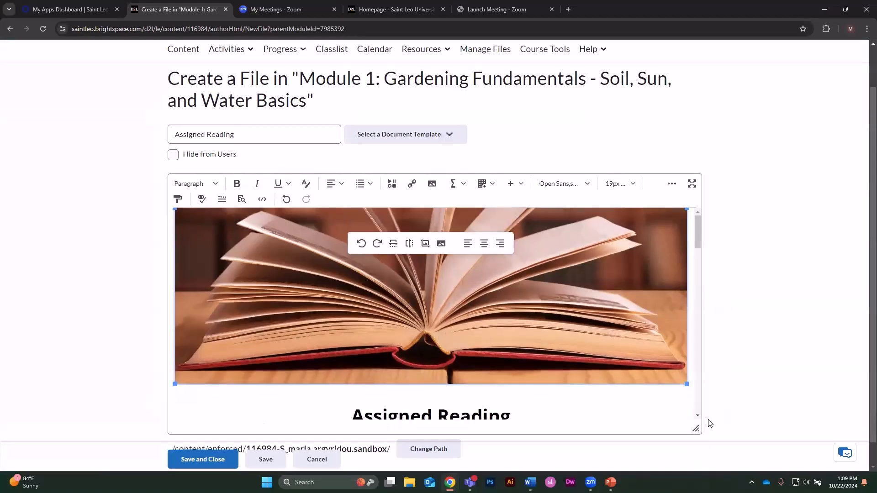
scroll(714, 358, "down", 1)
left_click_drag(693, 404, 696, 459)
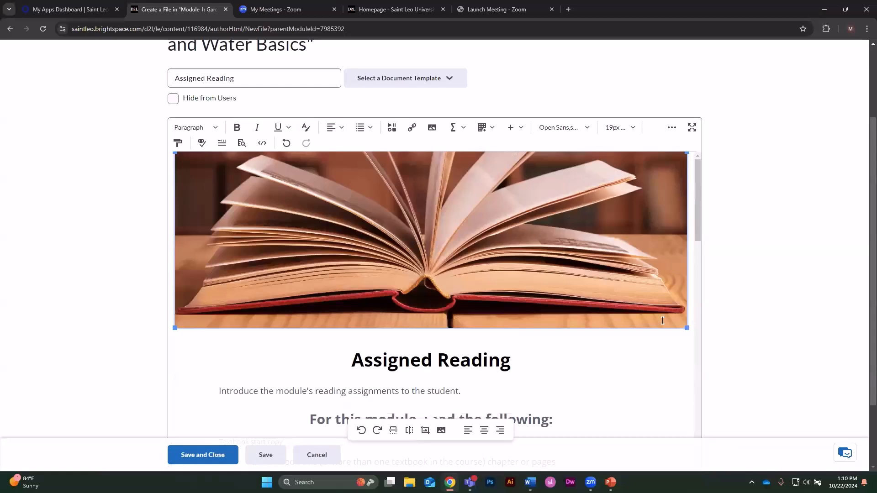
Replace the placeholder sentence under the Assigned Reading heading with the prepared paragraph introducing the gardening reading, pasted as plain text
scroll(646, 318, "down", 4)
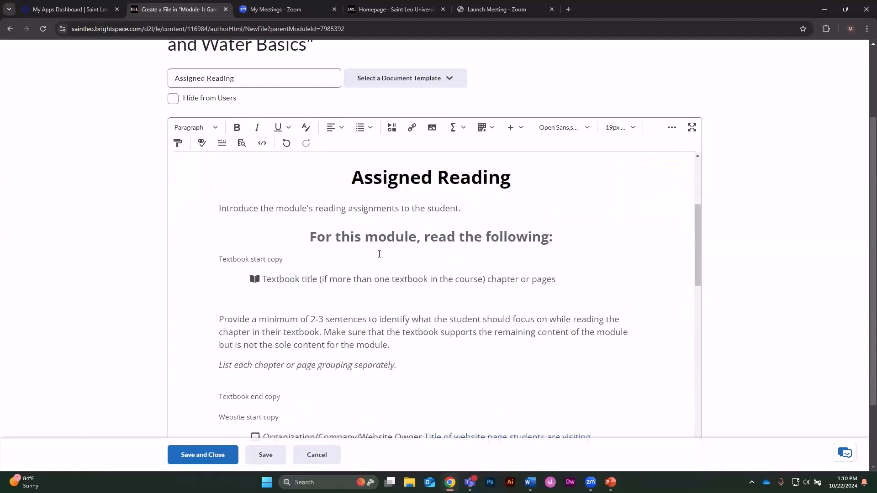
scroll(377, 256, "down", 3)
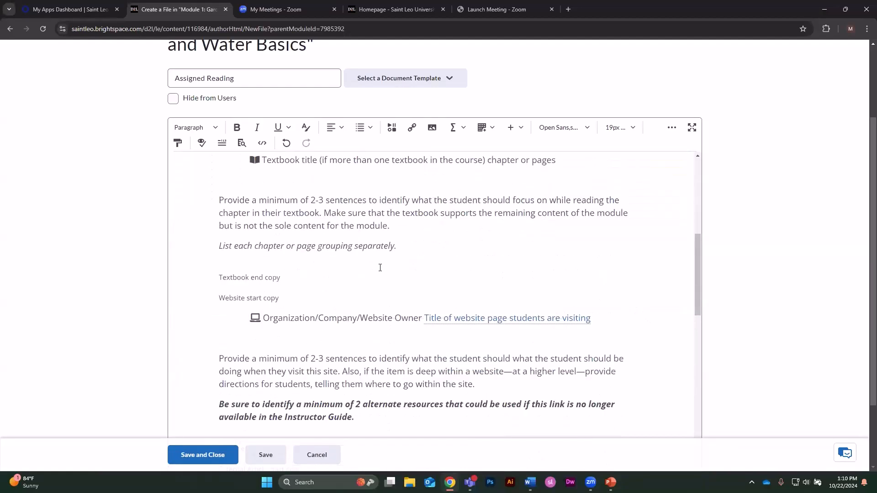
scroll(380, 268, "up", 1)
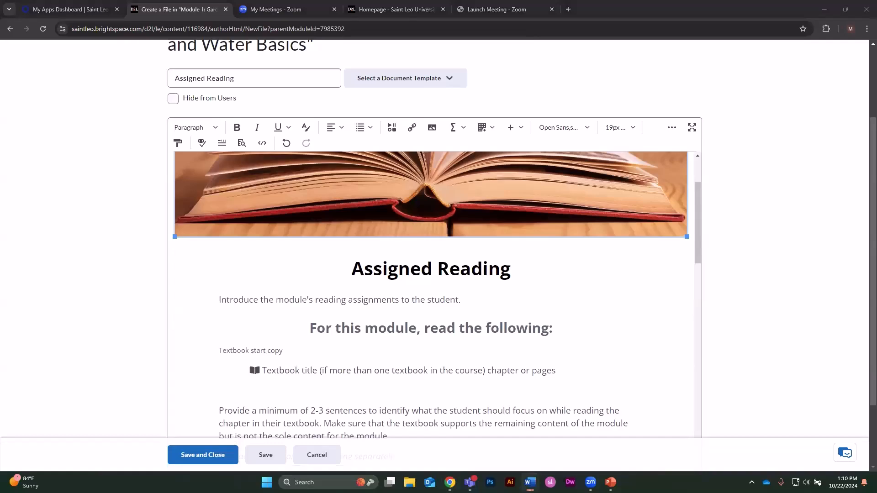
left_click_drag(460, 300, 218, 301)
right_click(227, 300)
left_click(301, 135)
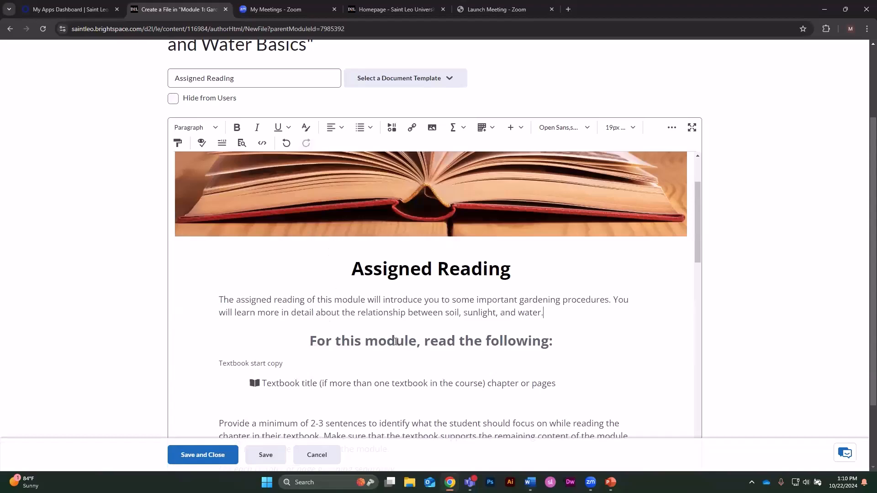
Delete the SLU Library Article and External Article sections of the template, including their start and end copy labels
scroll(411, 340, "down", 3)
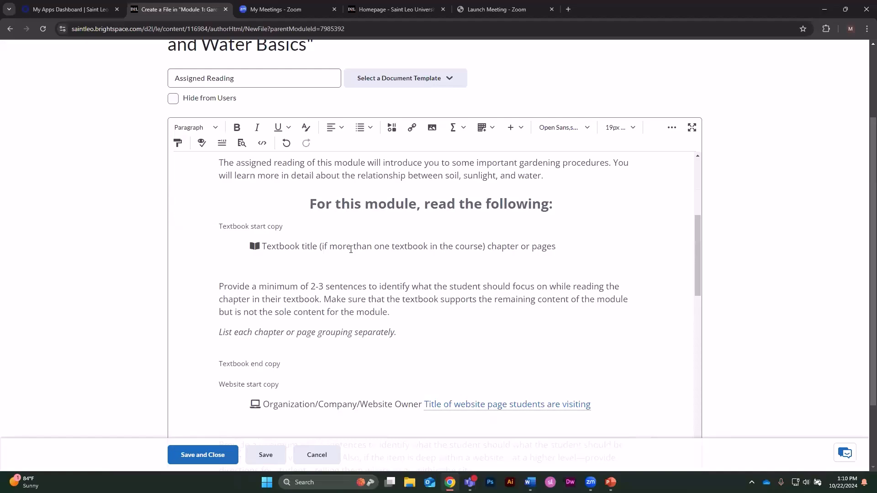
scroll(351, 249, "down", 3)
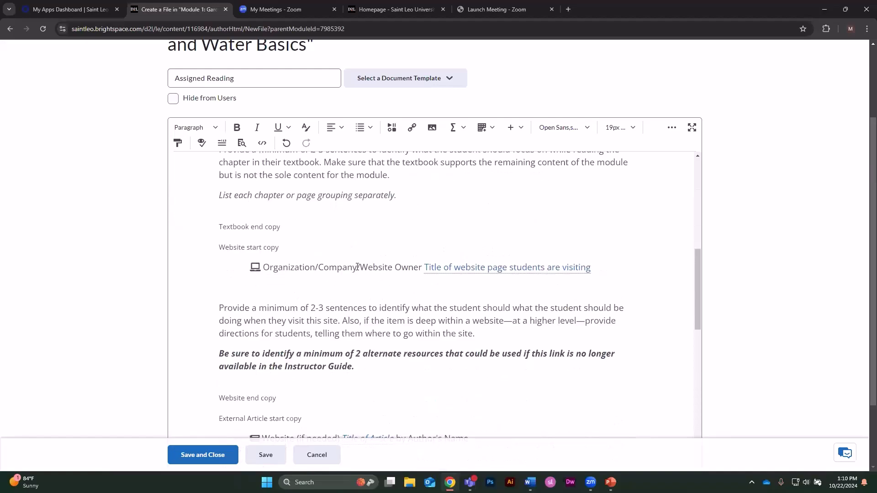
scroll(357, 267, "down", 4)
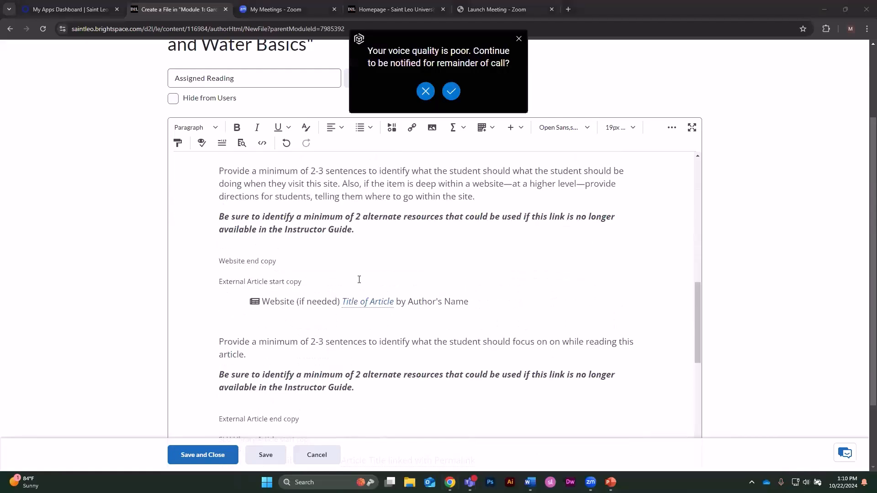
scroll(372, 267, "down", 2)
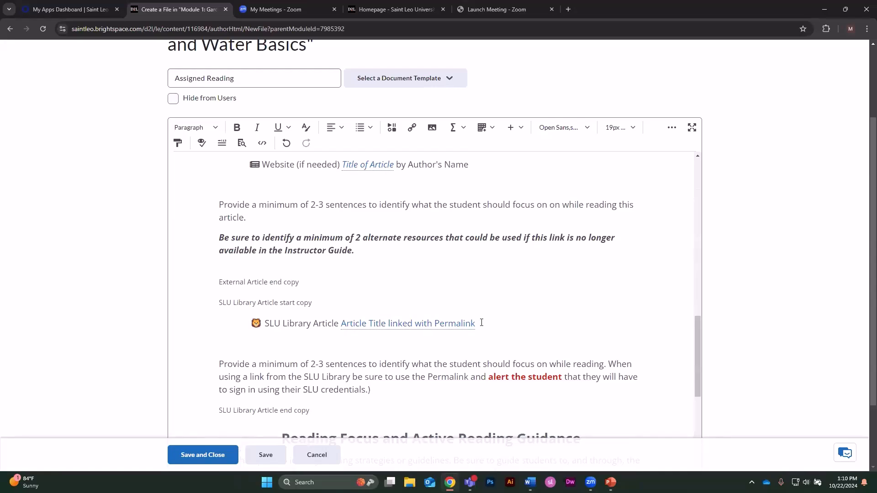
scroll(431, 326, "down", 2)
left_click_drag(365, 322, 212, 186)
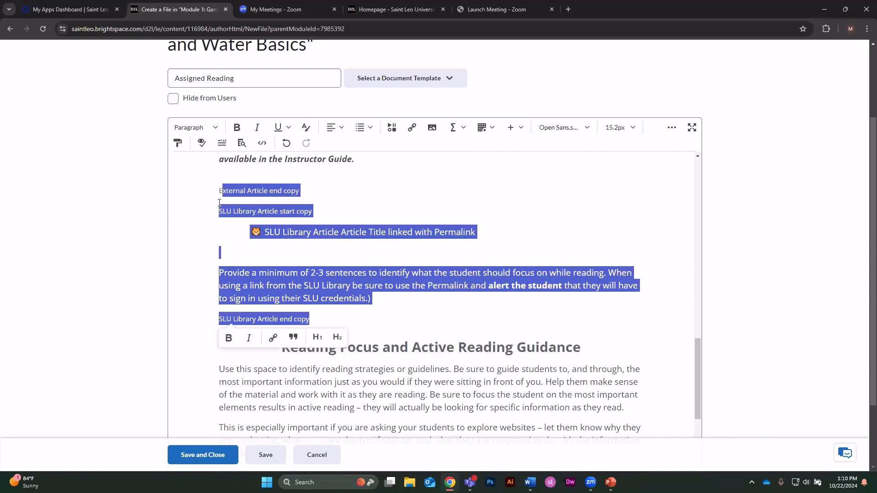
key("Delete")
scroll(372, 360, "up", 4)
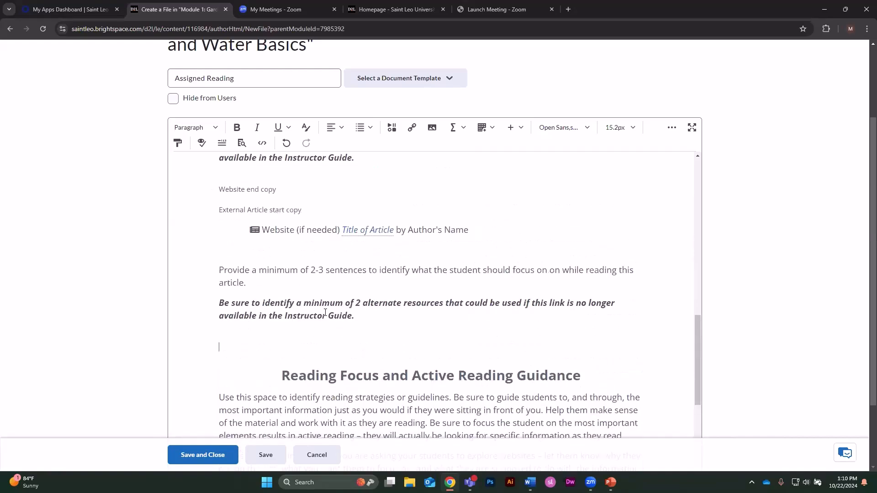
left_click_drag(354, 341, 219, 213)
key("Delete")
Delete the instruction paragraphs below the website entry and remove surplus blank lines before the Reading Focus heading
scroll(251, 233, "up", 4)
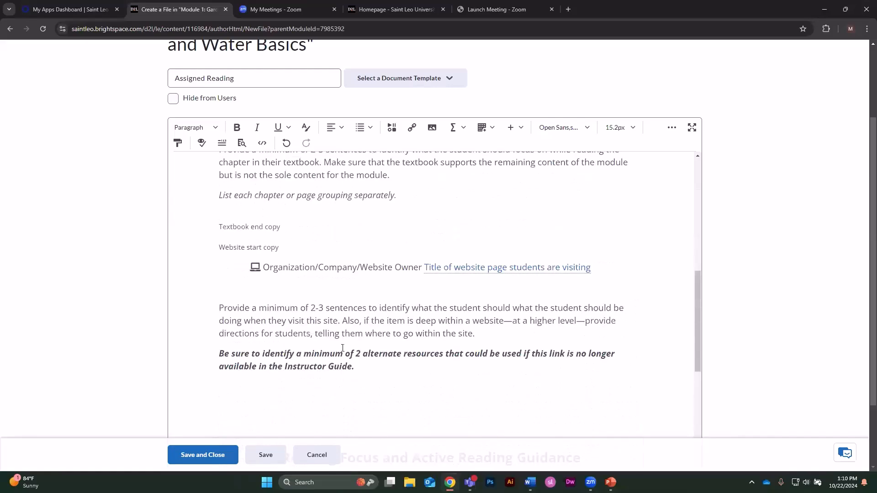
left_click_drag(354, 365, 215, 307)
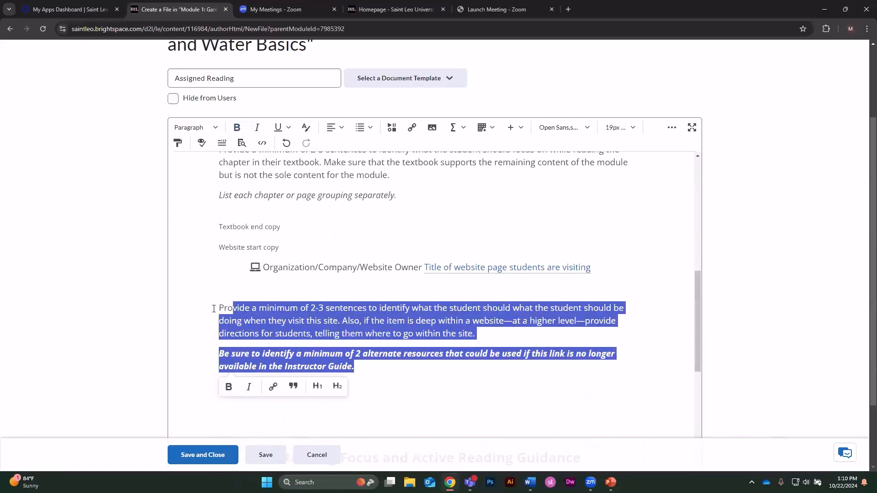
key("Delete")
key("BackSpace")
left_click(300, 357)
key("BackSpace")
key("BackSpace")
left_click(304, 340)
scroll(305, 340, "down", 1)
Delete the textbook instructions and the remaining start and end copy labels around the textbook and website entries, closing the gap between them
scroll(302, 264, "up", 2)
left_click_drag(279, 302, 219, 204)
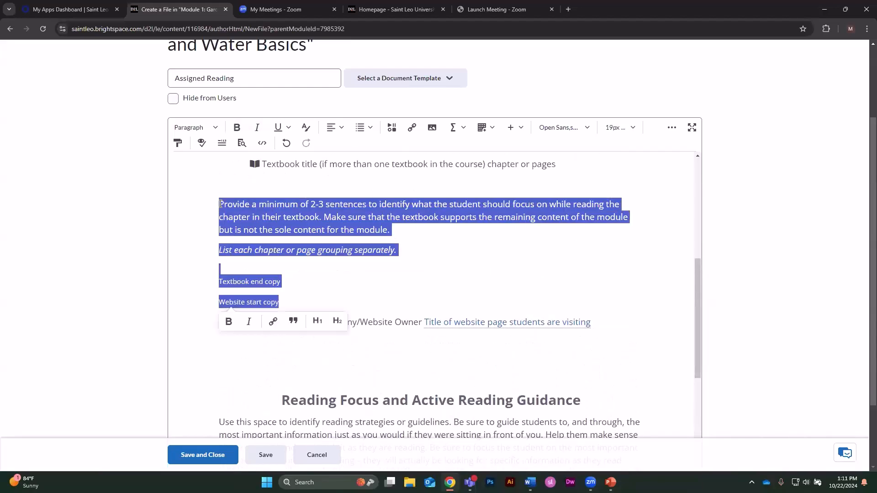
key("BackSpace")
key("BackSpace")
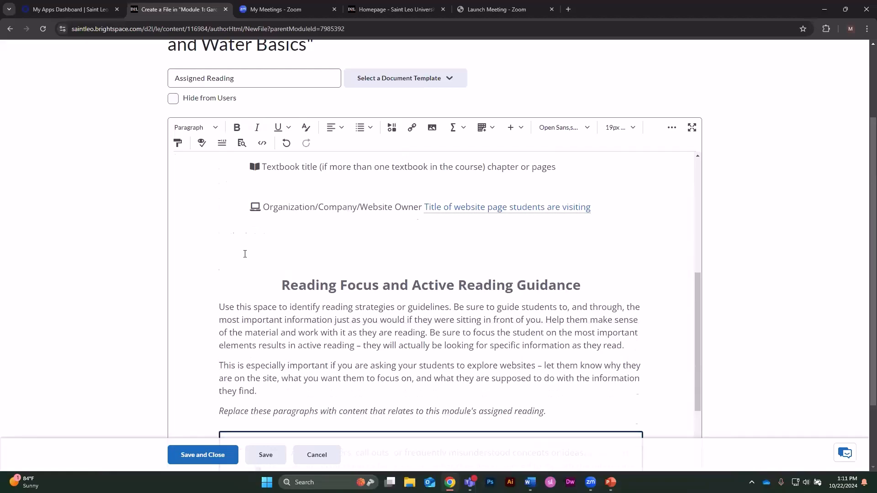
scroll(240, 237, "up", 2)
key("BackSpace")
left_click_drag(283, 235, 219, 235)
key("BackSpace")
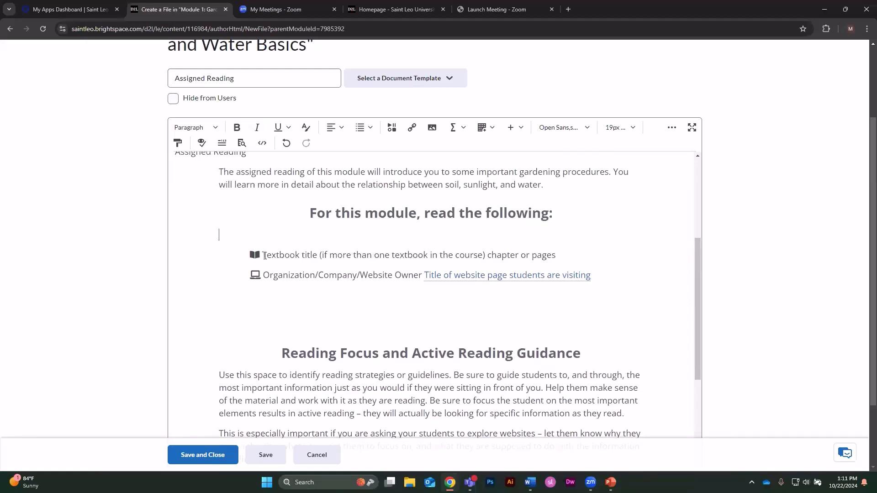
Replace the placeholder textbook title beside the book icon with "Chapter 1 and 2"
left_click_drag(266, 255, 560, 254)
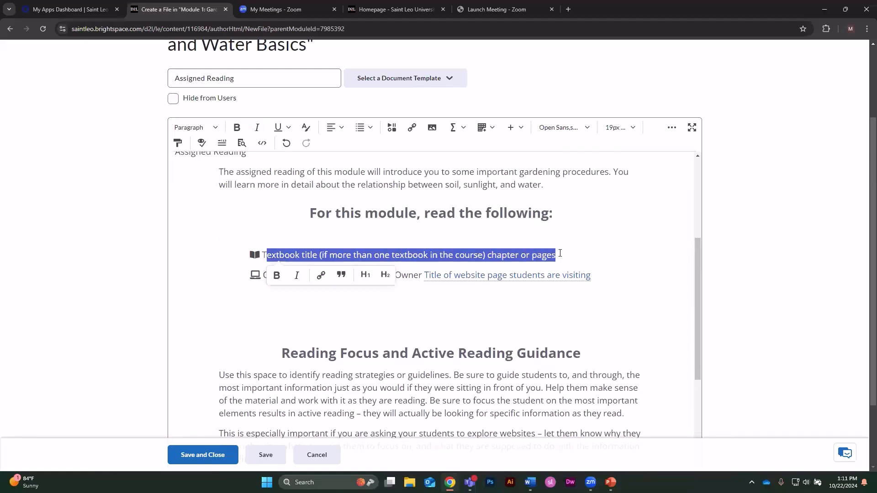
key("BackSpace")
key("BackSpace")
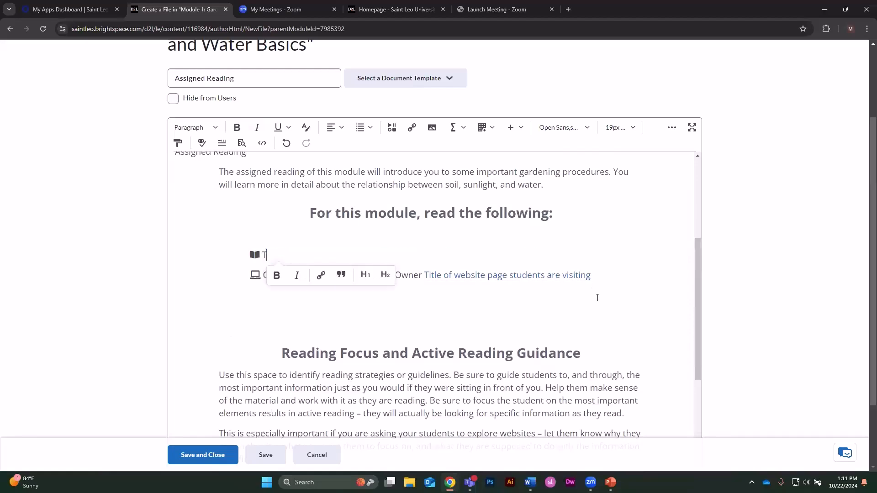
key("Caps_Lock")
type("Chap")
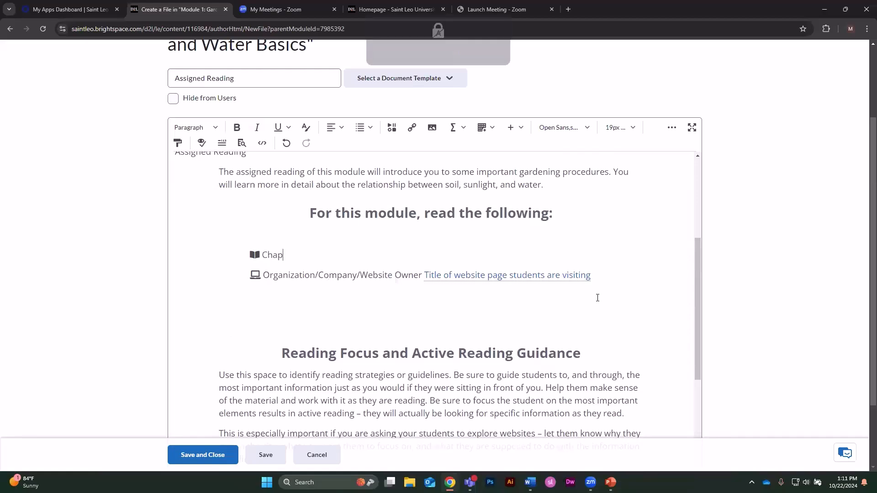
type("ter 1 and")
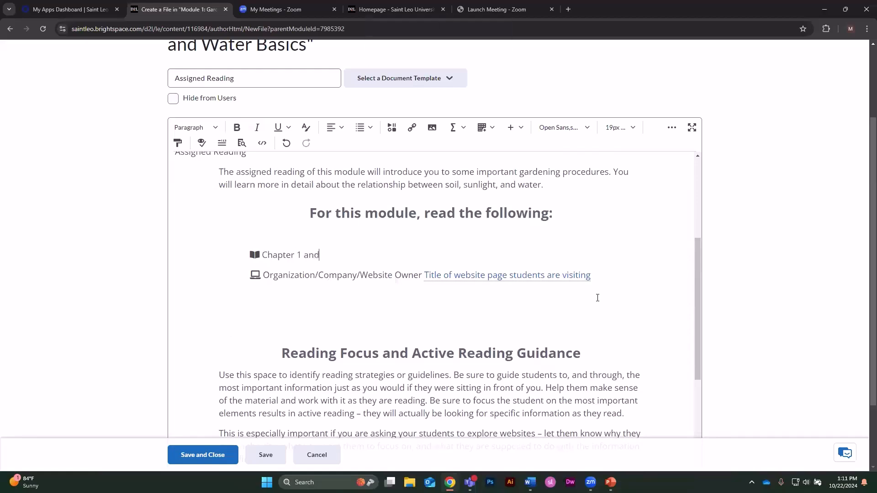
type(" 2")
Copy the website title from the prepared document and paste it as plain text over the website placeholder, giving "A Beginner's Guide To Gardening"
key("alt+Tab")
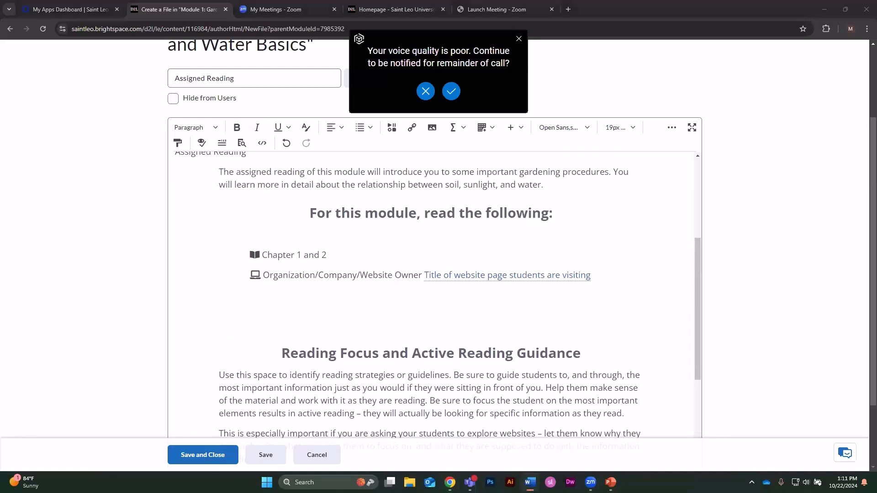
left_click(559, 277)
left_click_drag(591, 275, 262, 274)
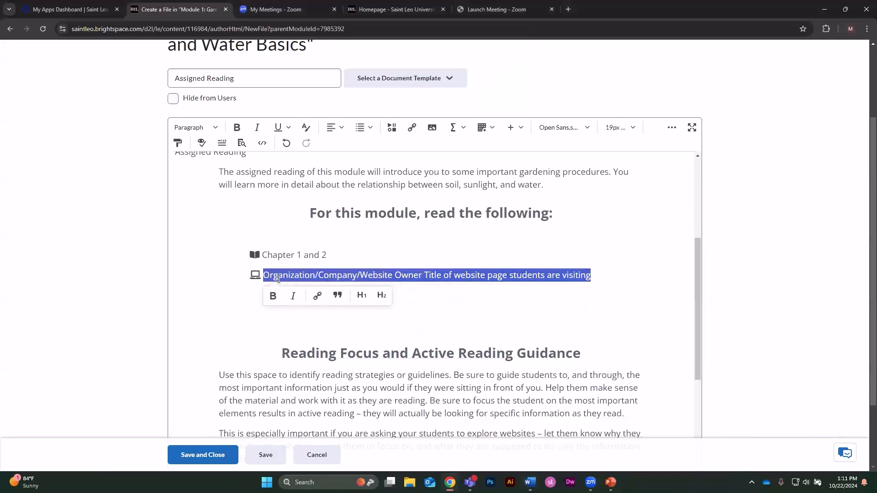
right_click(293, 276)
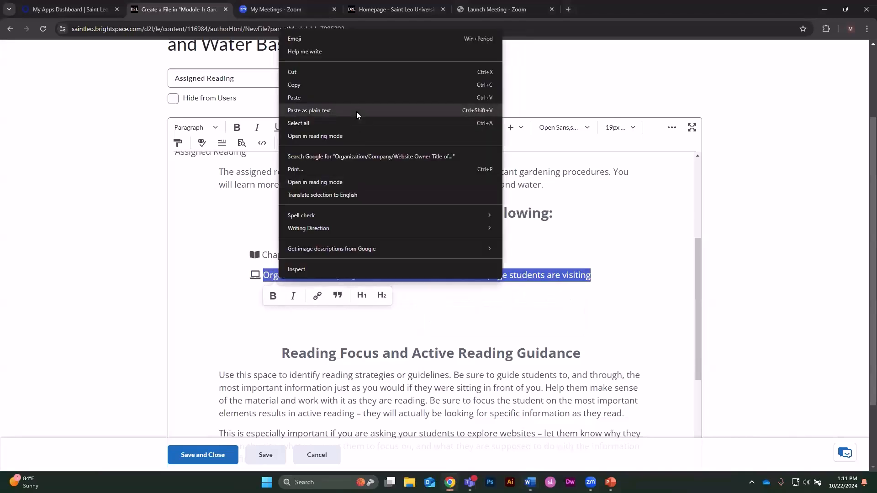
left_click(310, 110)
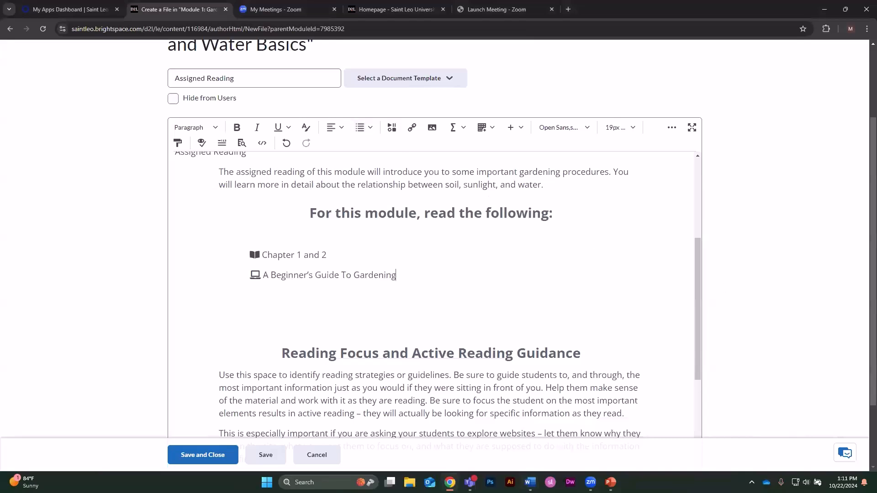
Link the text "A Beginner's Guide To Gardening" to the guide's web address copied from the prepared document, opening in a new window
key("alt+Tab")
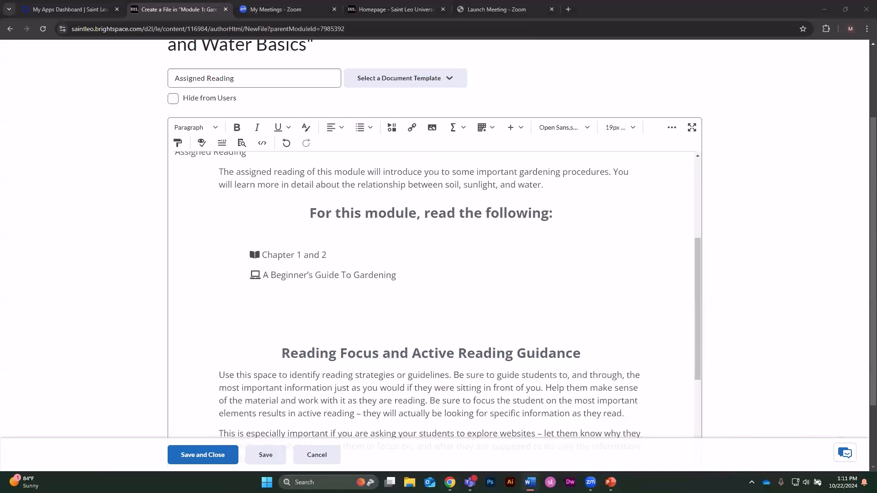
left_click_drag(386, 277, 263, 271)
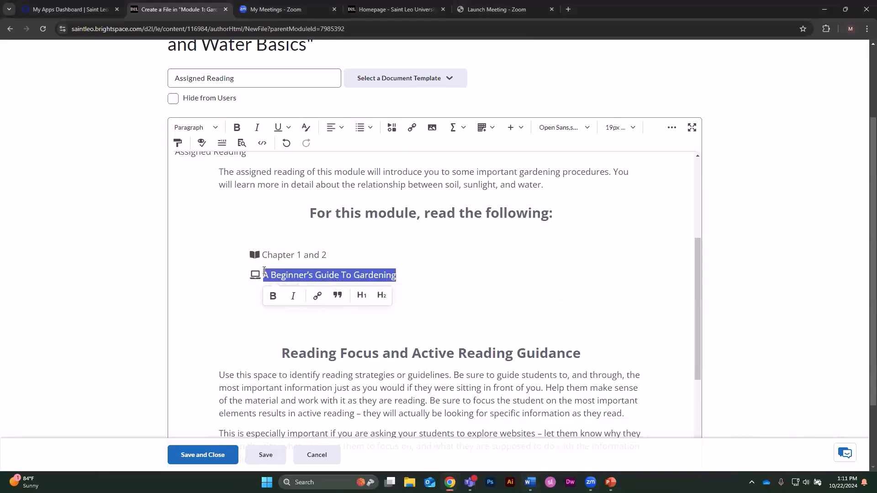
left_click(317, 297)
left_click_drag(405, 133, 341, 131)
key("ctrl+v")
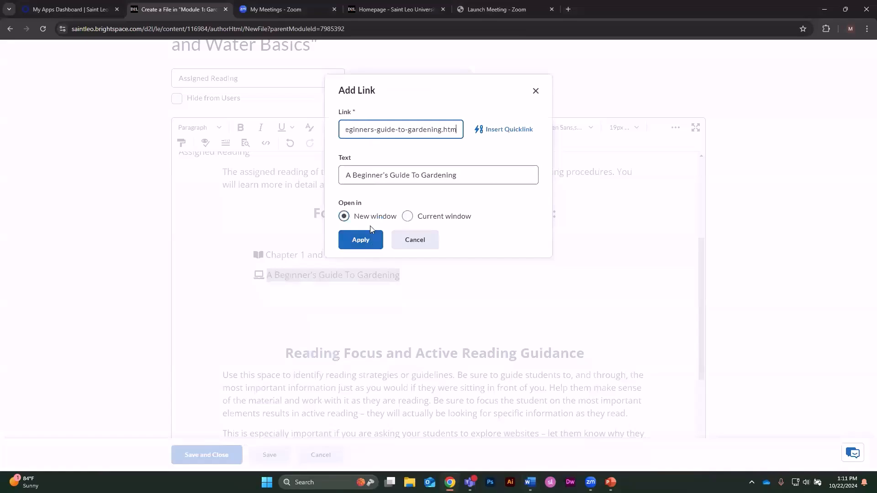
left_click(365, 241)
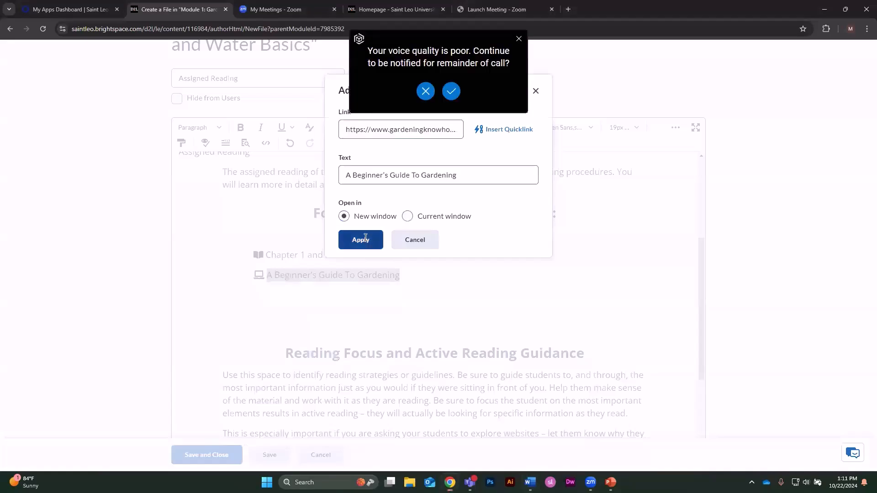
Remove the extra blank line between the website link and the "Reading Focus and Active Reading Guidance" heading
left_click(426, 273)
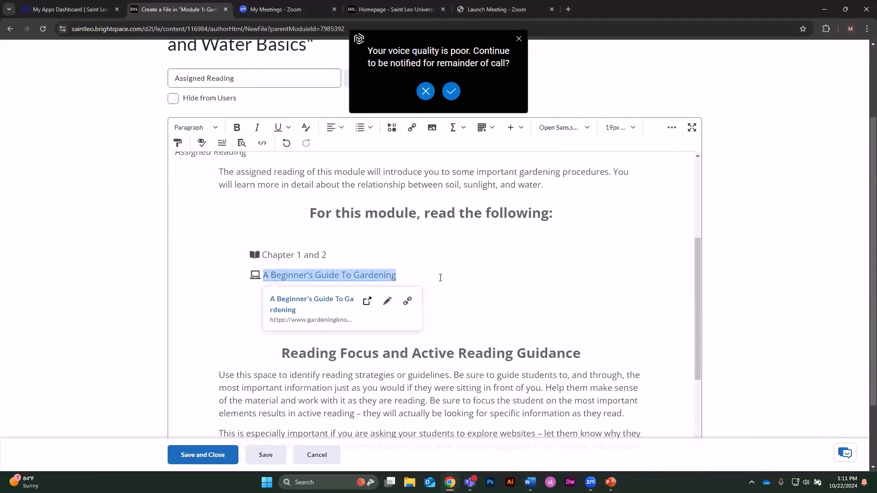
left_click(454, 323)
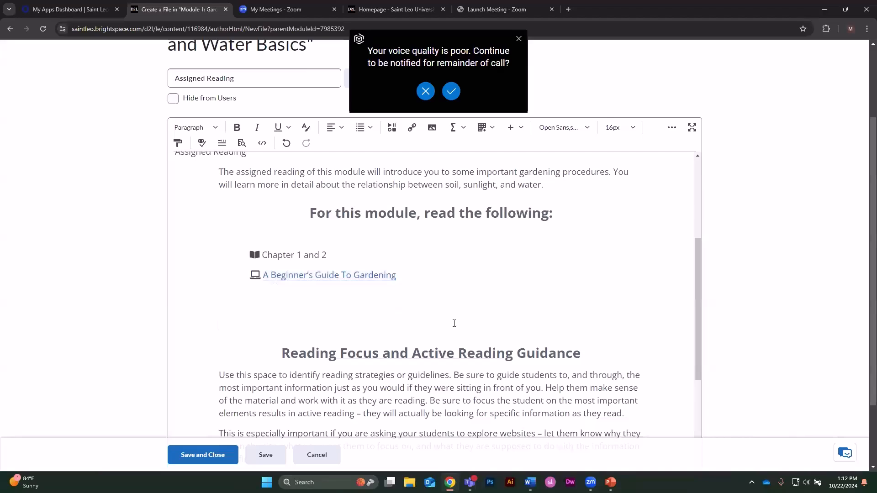
key("Delete")
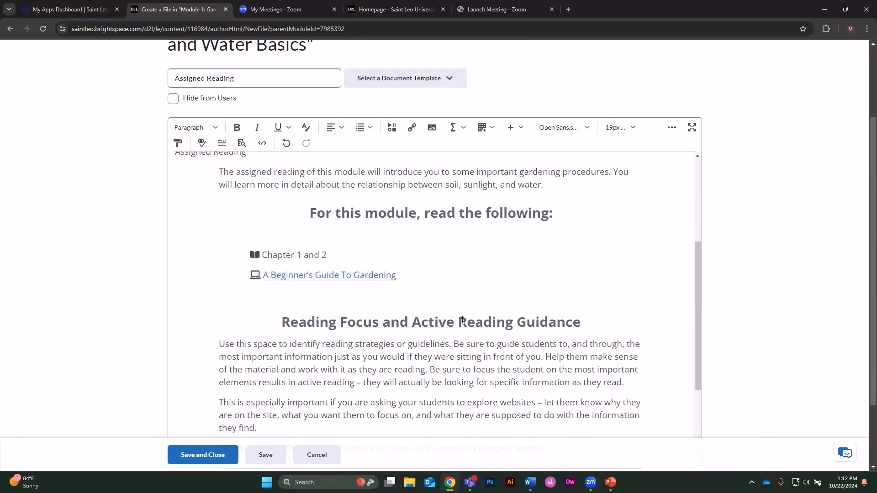
Replace the reading guidance placeholder paragraphs with the prepared gardening zones paragraph, pasted as plain text, and add a blank line after it
scroll(470, 317, "down", 3)
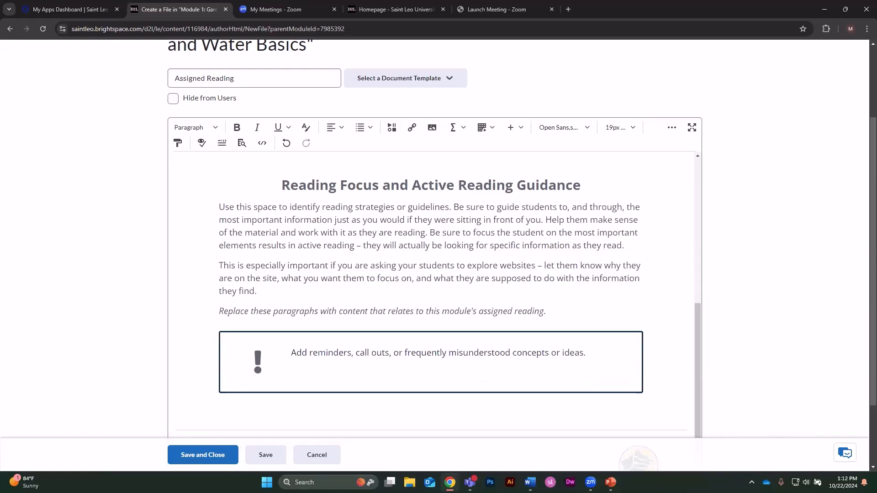
key("alt+Tab")
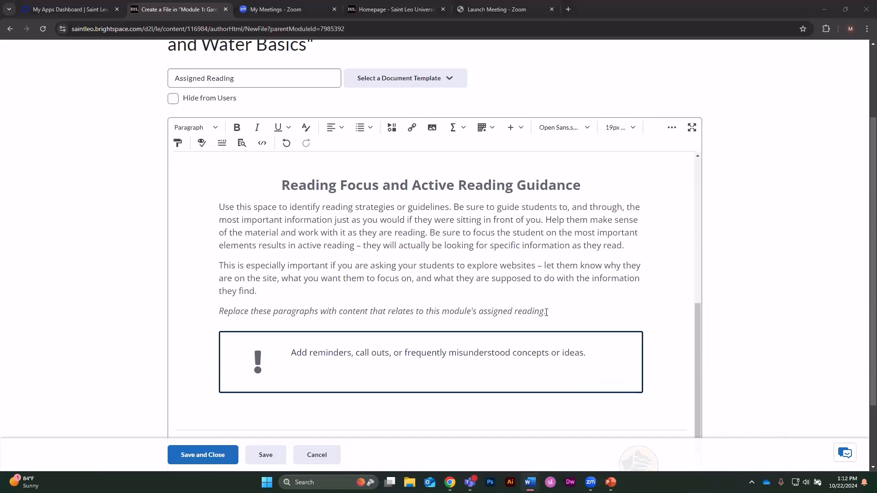
left_click_drag(546, 312, 217, 208)
right_click(253, 217)
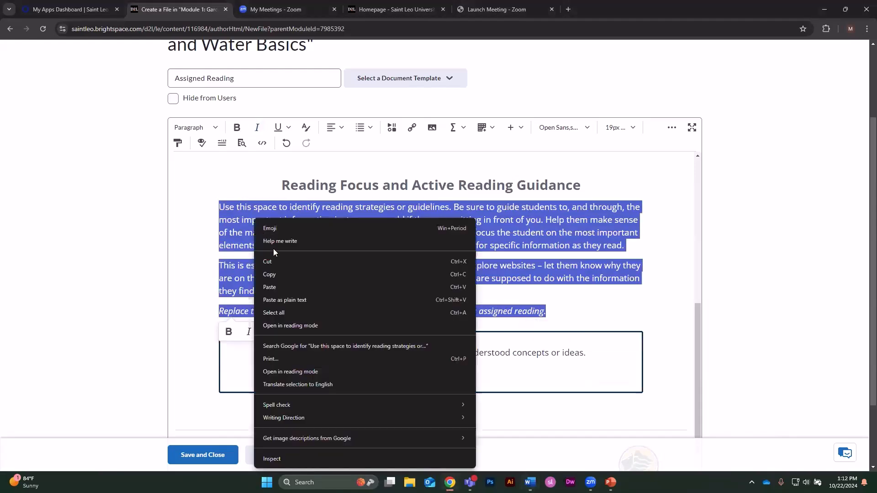
left_click(284, 300)
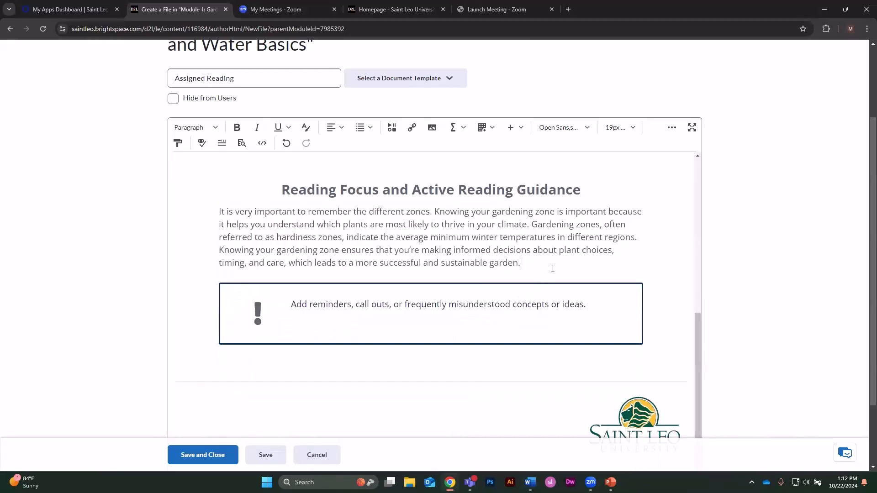
key("Return")
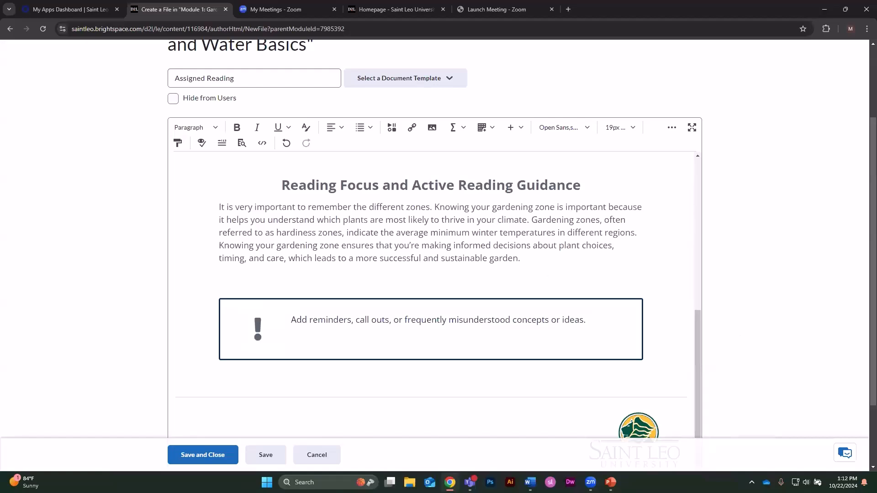
Replace the callout box placeholder with the prepared reminder about setting aside reading time before Thursday's first discussion post, pasted as plain text
key("alt+Tab")
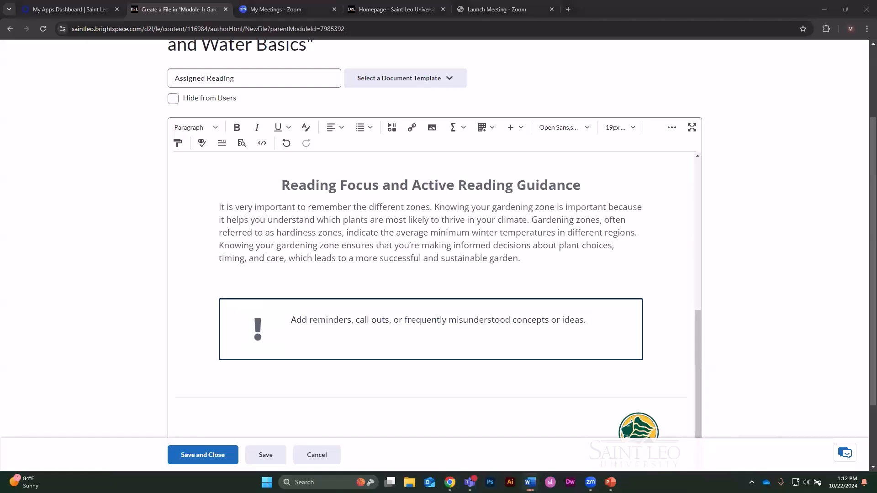
left_click_drag(589, 320, 293, 322)
right_click(308, 321)
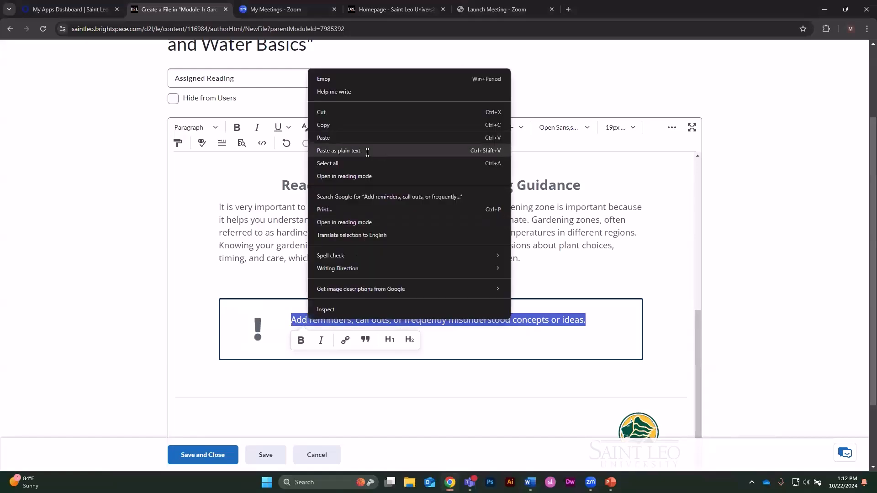
left_click(366, 152)
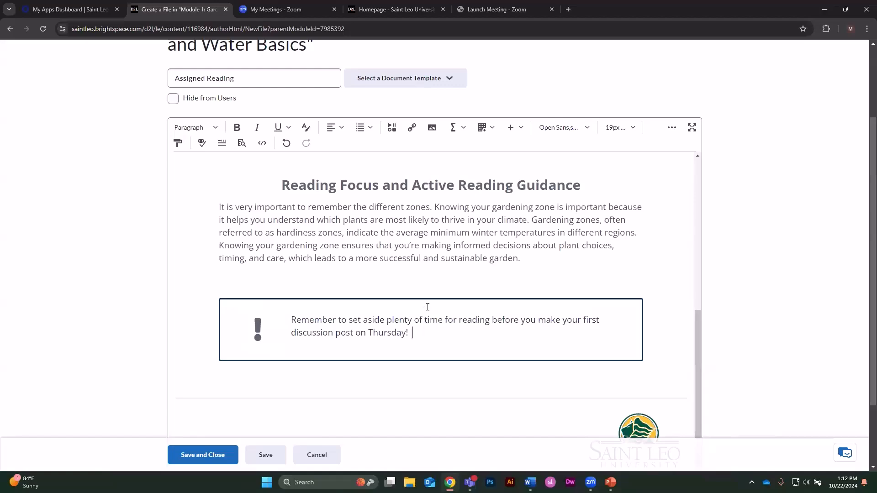
Save and close the Assigned Reading page
scroll(406, 281, "down", 1)
scroll(244, 400, "up", 2)
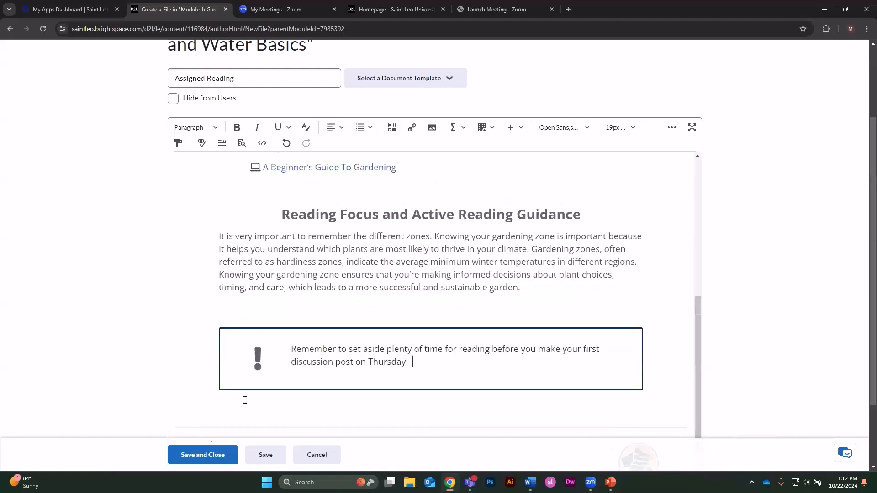
left_click(218, 459)
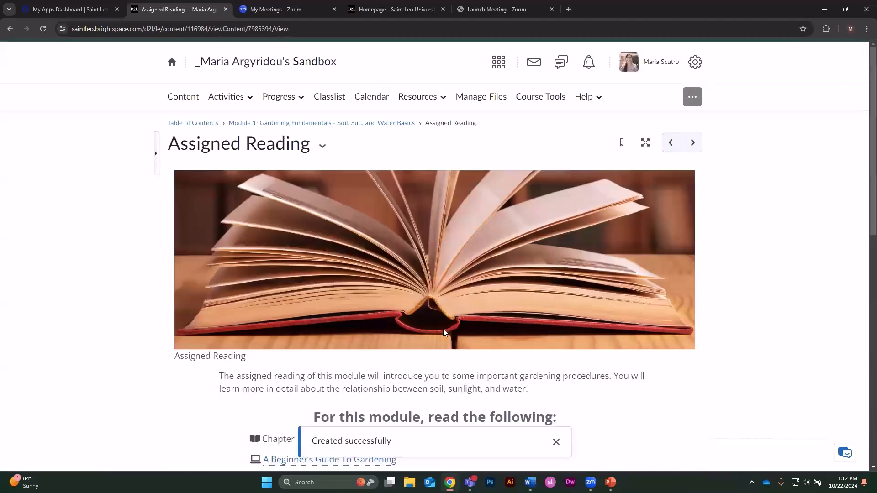
Reopen the Assigned Reading page for editing, format the "Assigned Reading" text below the banner as Heading 1, and save and close it
scroll(443, 332, "down", 1)
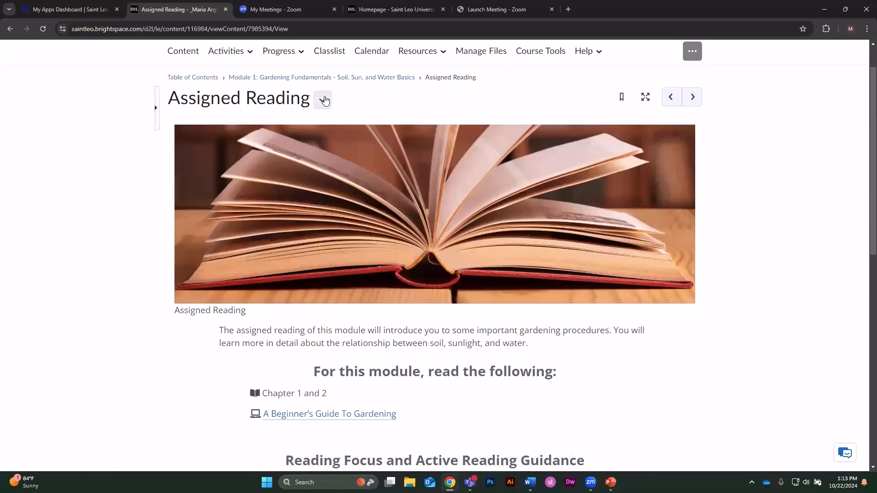
left_click(324, 105)
left_click(338, 153)
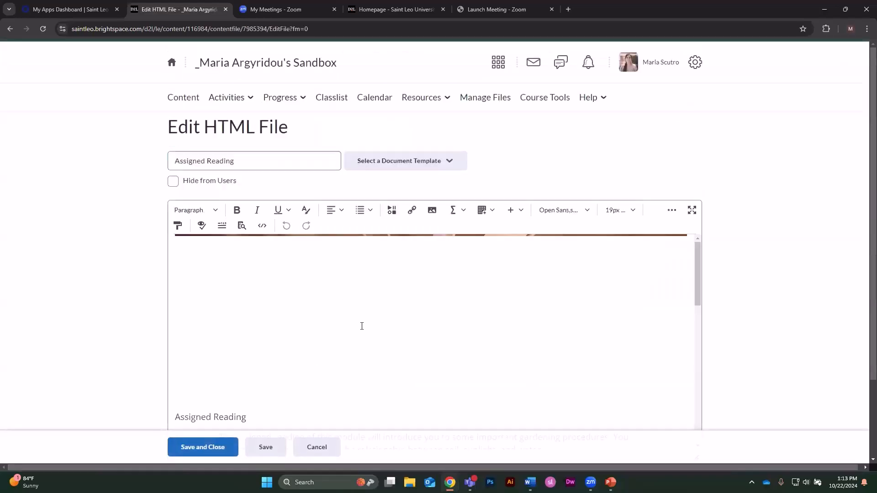
scroll(250, 328, "down", 2)
left_click_drag(246, 325, 181, 326)
key("shift+Left")
left_click(273, 346)
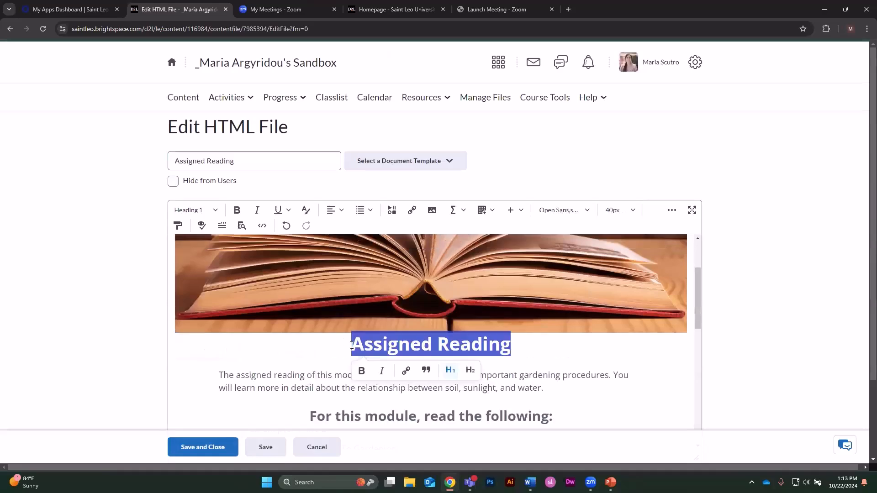
left_click(345, 343)
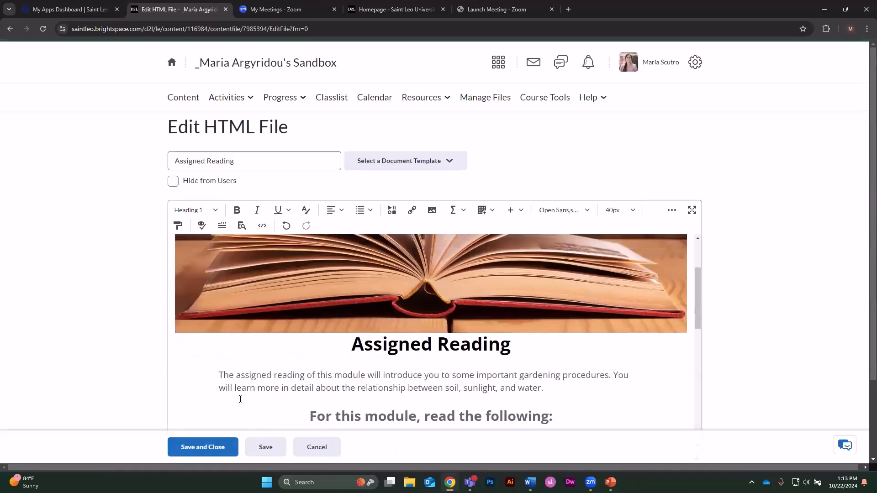
left_click(211, 449)
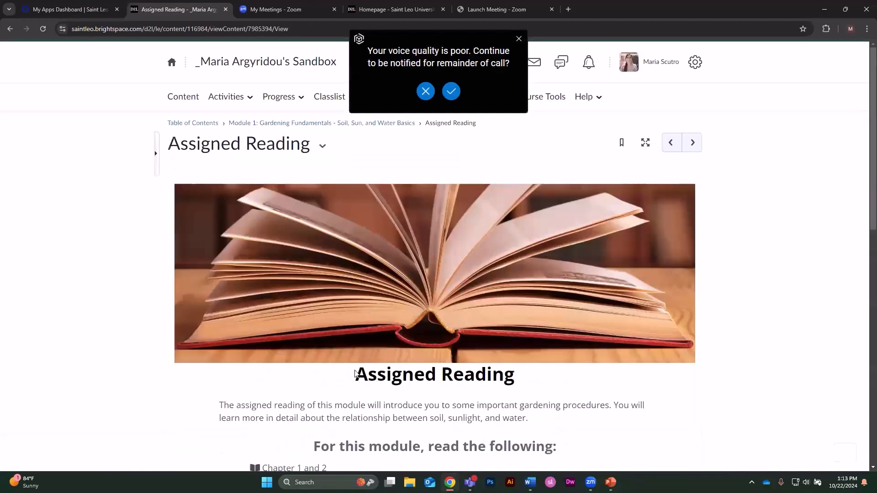
Review the saved Assigned Reading page and test the "A Beginner's Guide To Gardening" link, closing the opened site when done
scroll(405, 347, "down", 5)
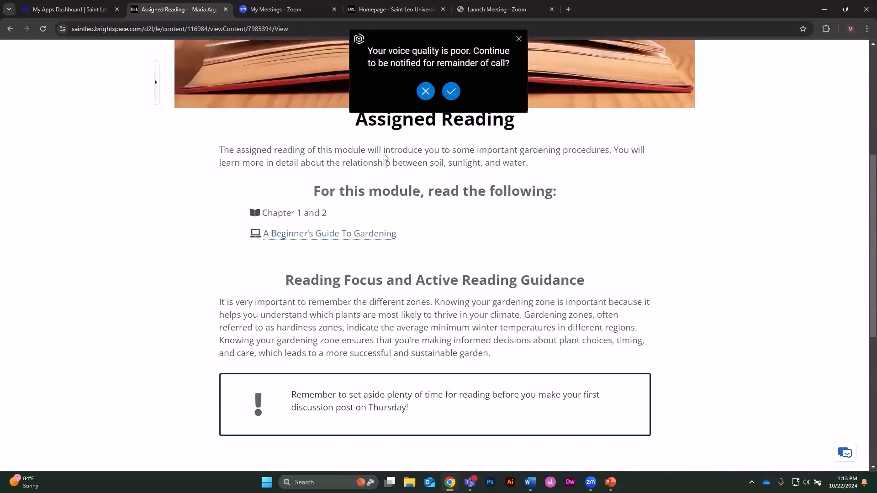
scroll(410, 340, "down", 1)
left_click(360, 172)
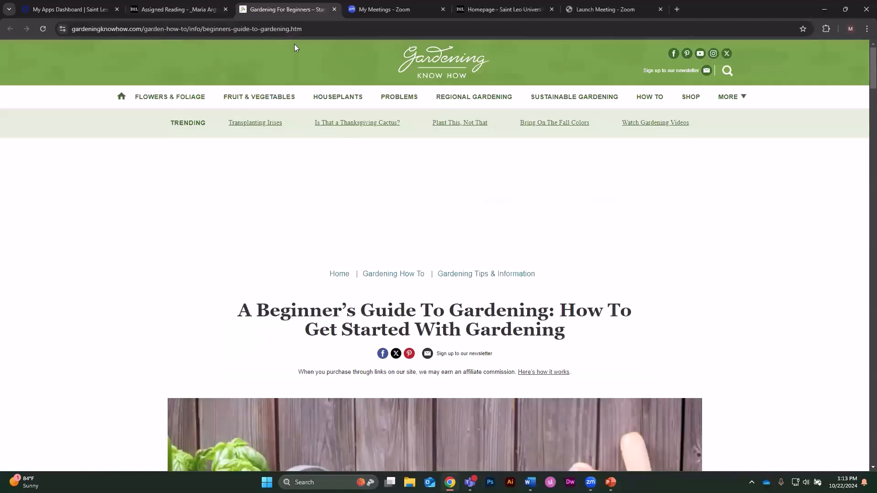
left_click_drag(262, 10, 228, 65)
left_click(206, 6)
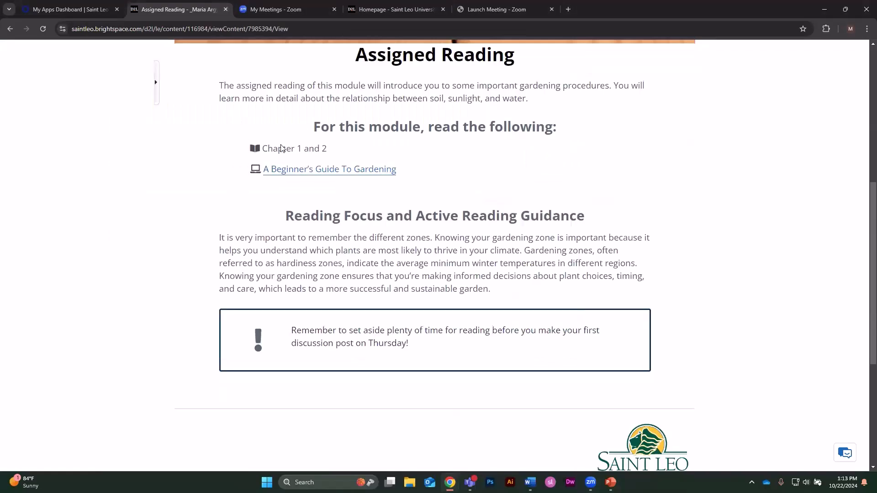
scroll(292, 153, "up", 3)
scroll(515, 255, "up", 1)
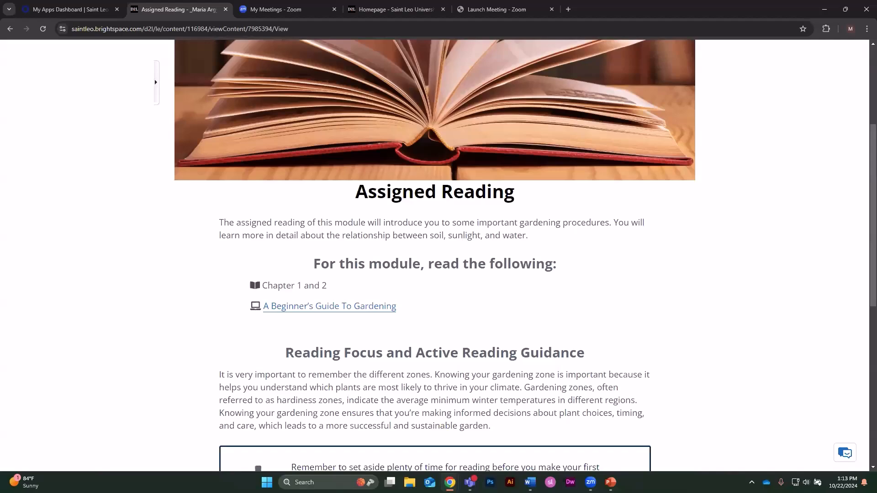
scroll(484, 247, "up", 5)
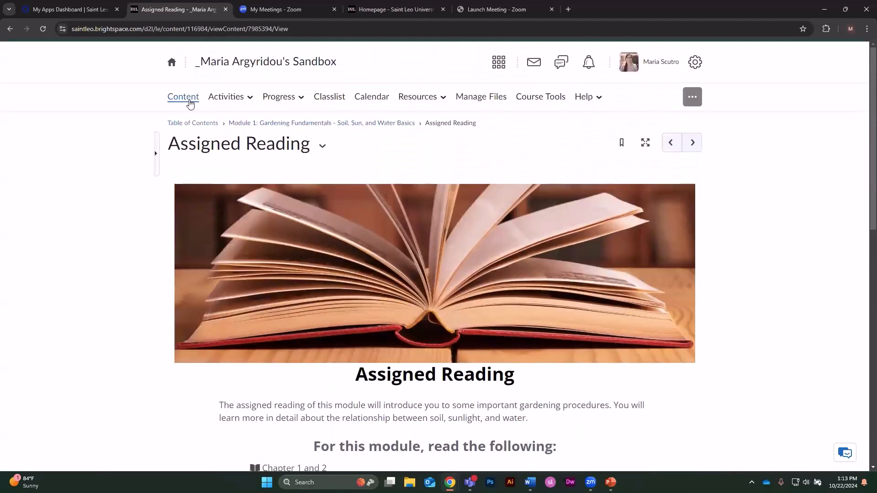
Create a new file in Module 1 titled "Gardening 101" and apply the 04_basic page template
left_click(191, 101)
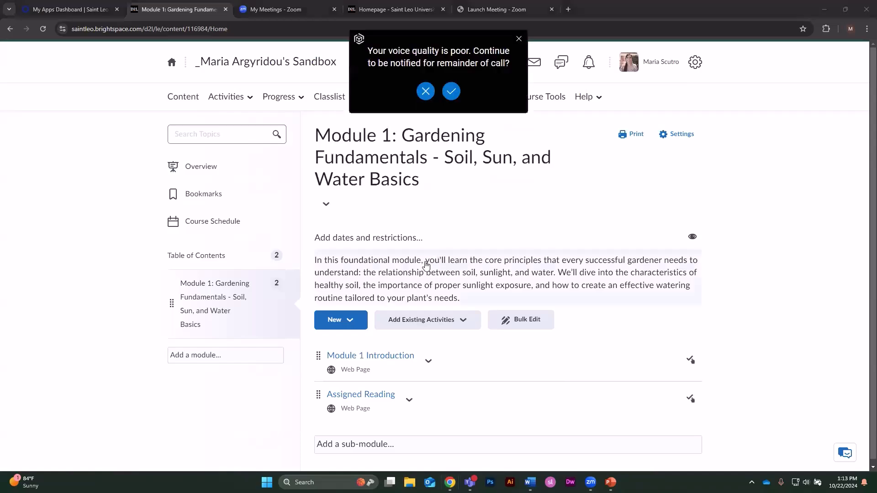
left_click(352, 321)
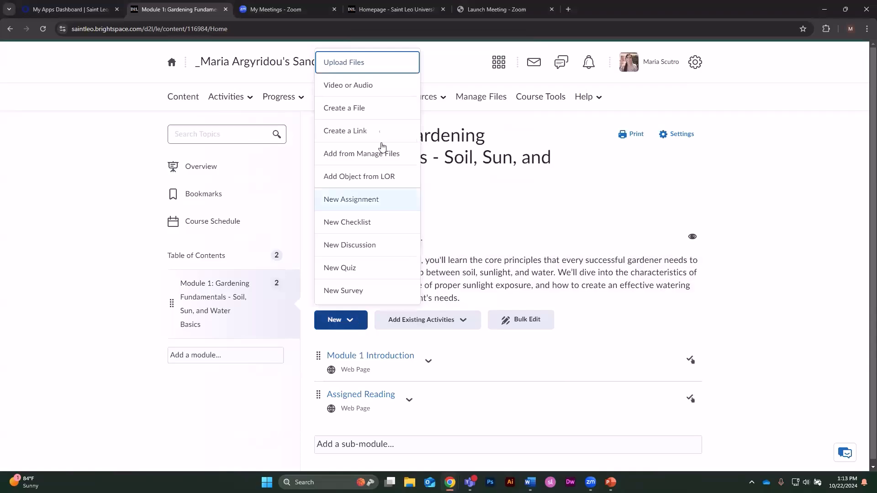
left_click(383, 109)
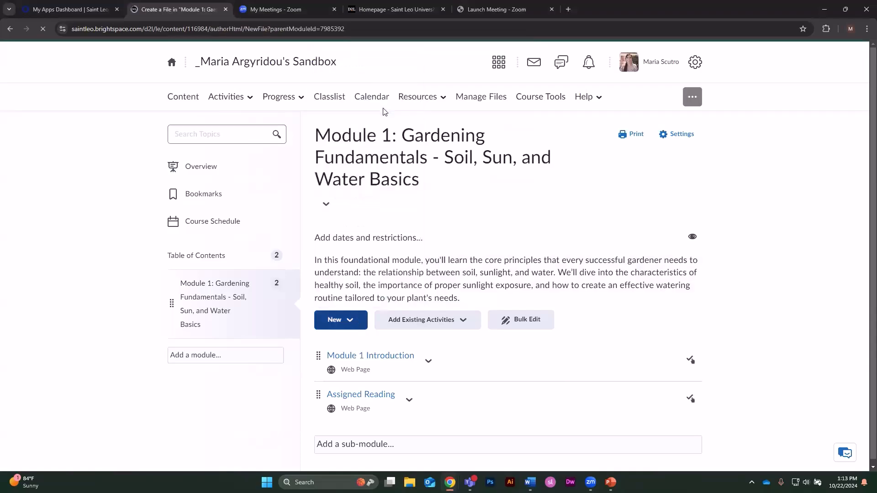
left_click(300, 180)
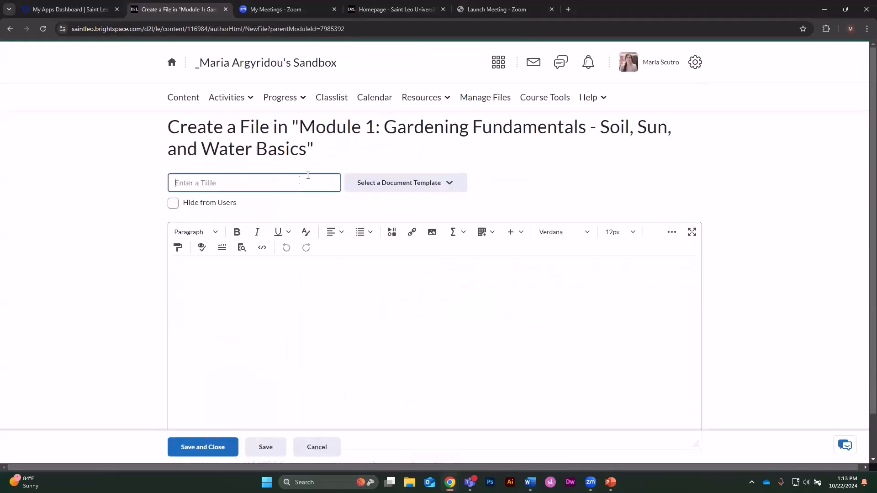
type("Ga")
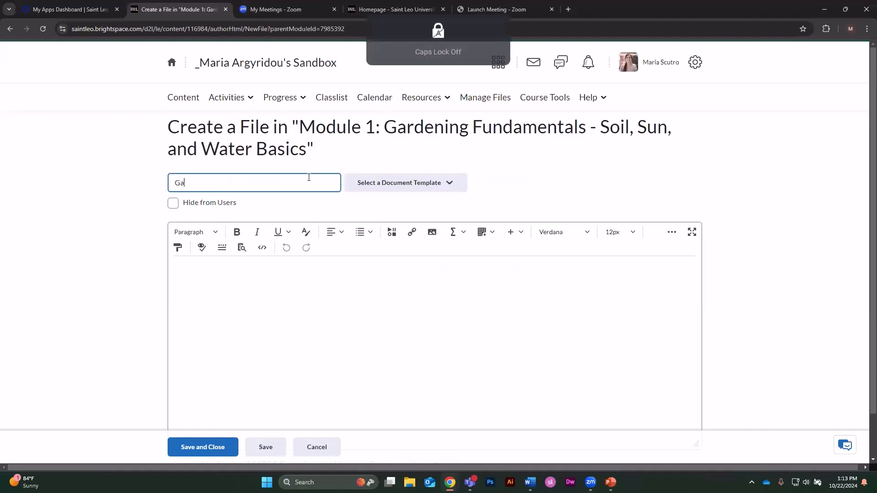
type("rdening 101")
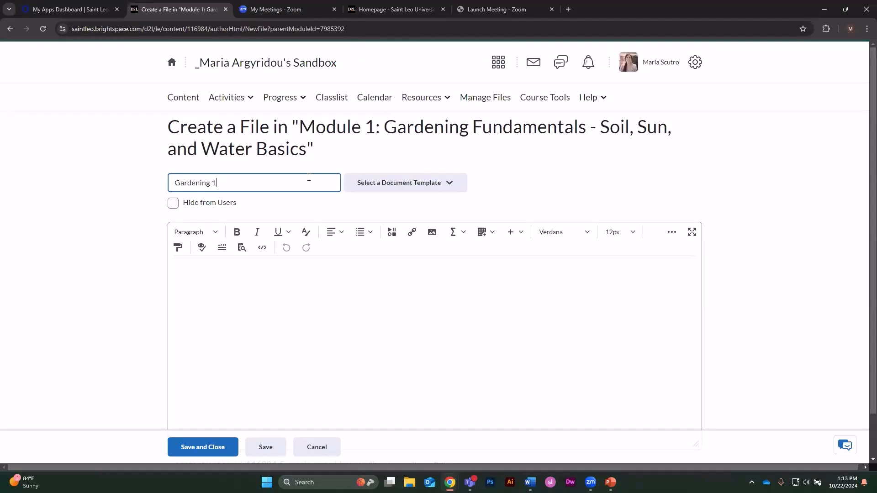
left_click(406, 182)
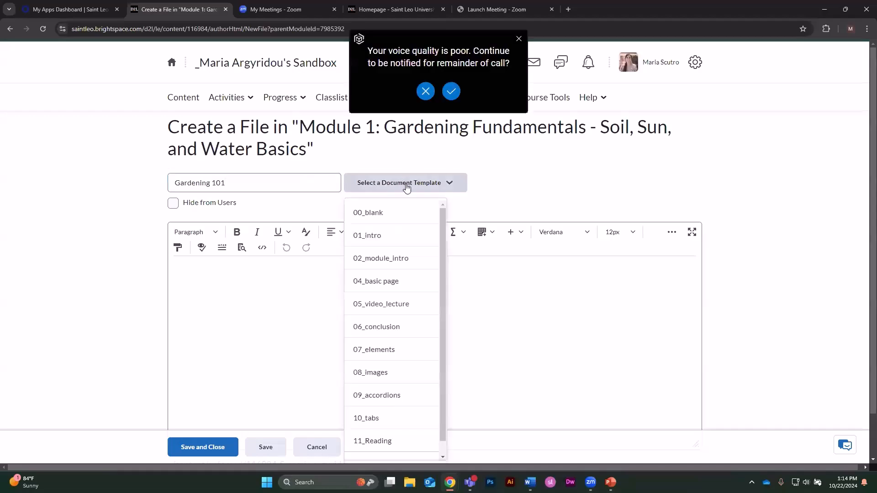
left_click(392, 283)
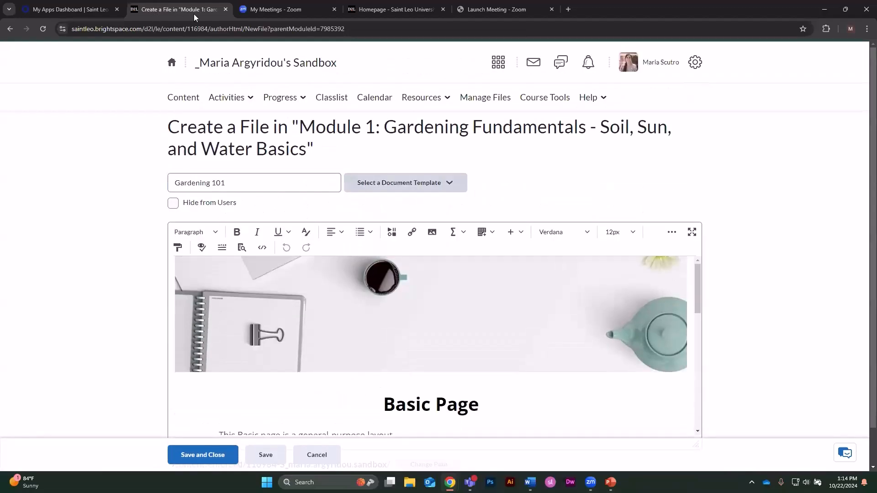
Duplicate the browser tab holding the new file, and return to the original Gardening 101 page
right_click(199, 15)
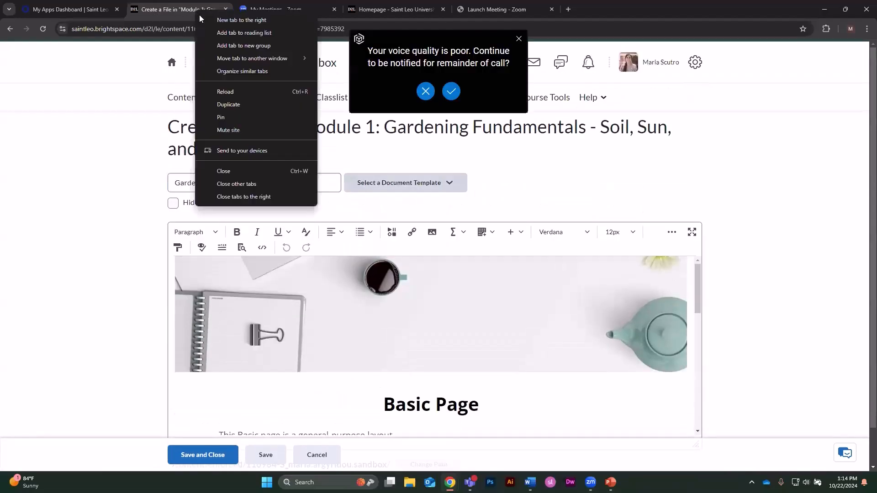
left_click(225, 106)
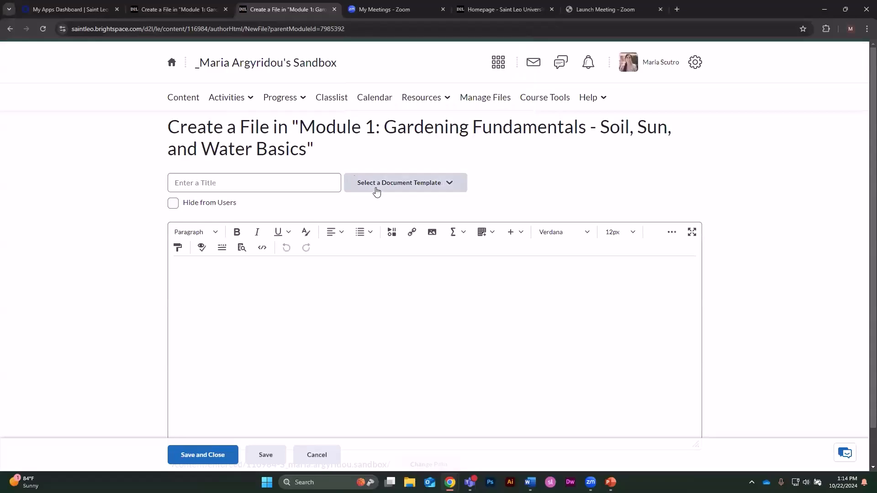
left_click(213, 9)
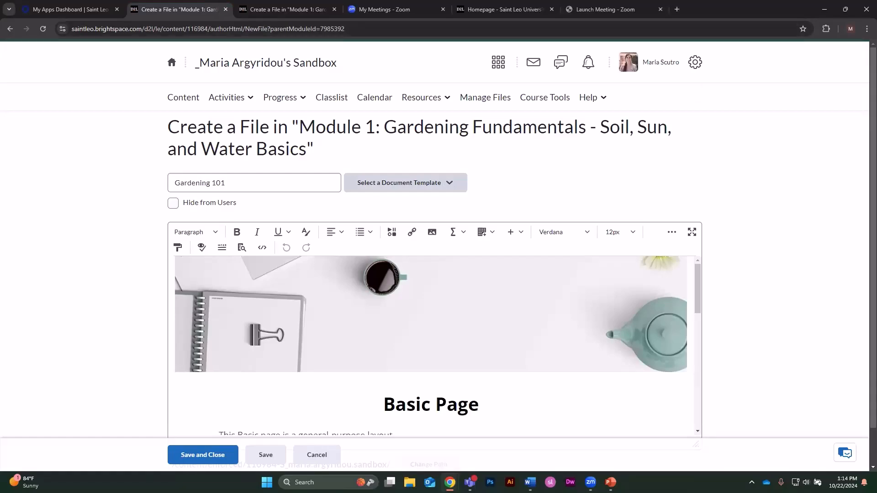
Replace the banner image of the Gardening 101 page by uploading the "Gardening 101" picture from the computer's Images folder
left_click(496, 329)
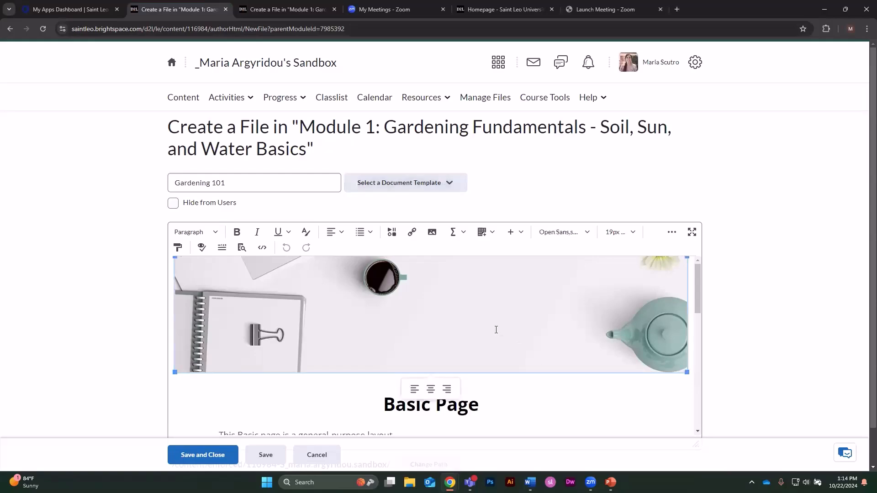
left_click(432, 232)
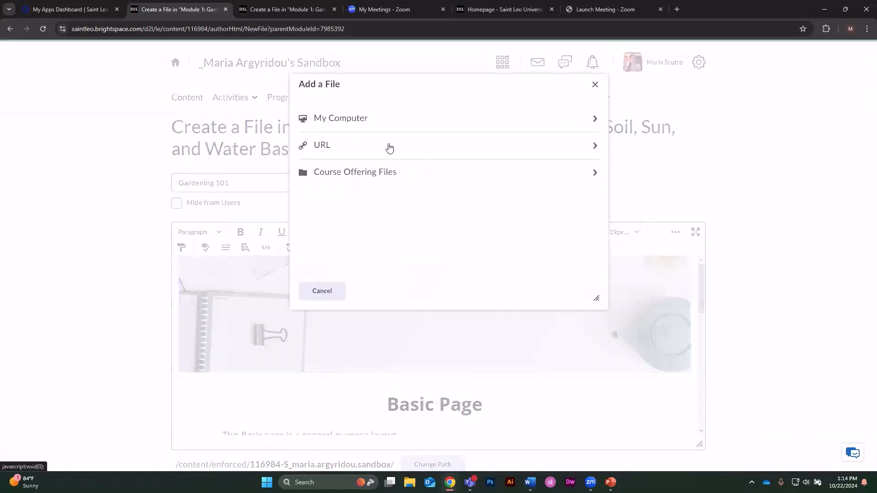
left_click(364, 130)
left_click(355, 129)
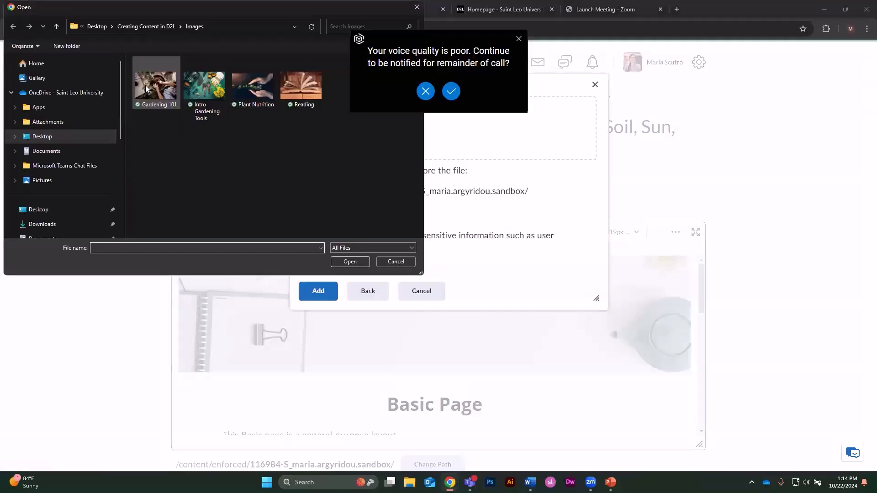
left_click(155, 91)
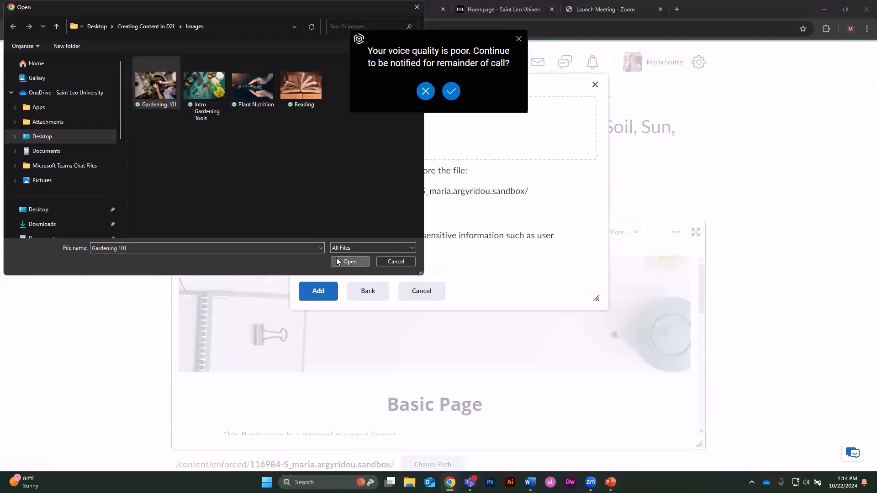
left_click(350, 261)
left_click(327, 294)
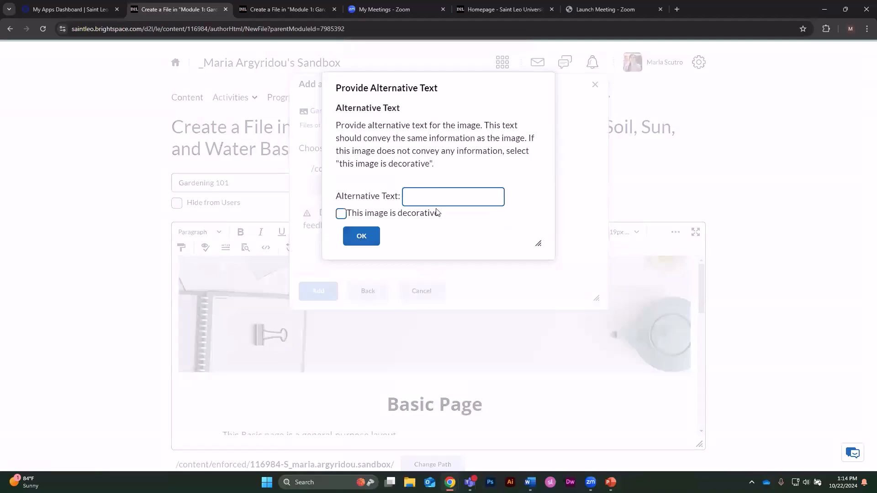
Give the banner image the alternative text "Planting" and save the duplicate upload as a new file
key("Caps_Lock")
type("G")
key("Caps_Lock")
type("ardening")
key("BackSpace")
key("BackSpace")
key("BackSpace")
key("BackSpace")
key("BackSpace")
key("BackSpace")
key("BackSpace")
key("BackSpace")
key("BackSpace")
key("Caps_Lock")
type("P")
key("Caps_Lock")
type("lant")
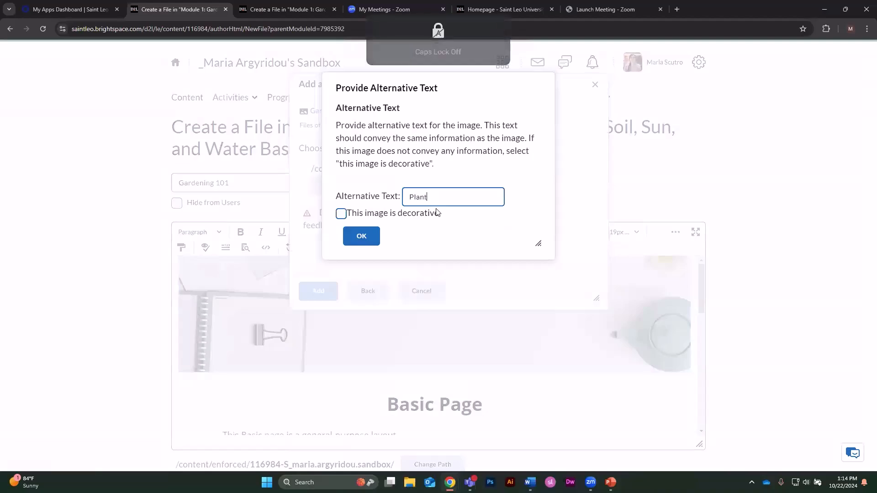
type("ing")
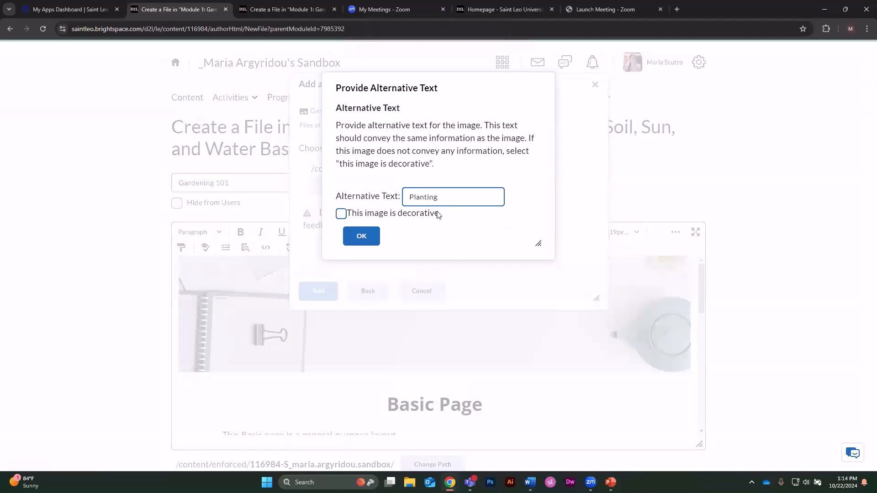
left_click(372, 237)
left_click(389, 255)
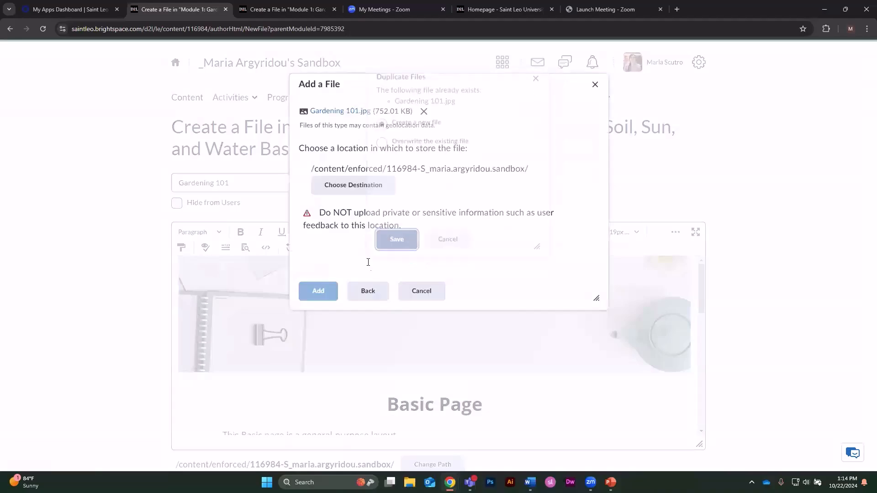
Crop the new banner image to a wide horizontal strip around the hands and plant pot, and save the edit
right_click(373, 289)
left_click(381, 308)
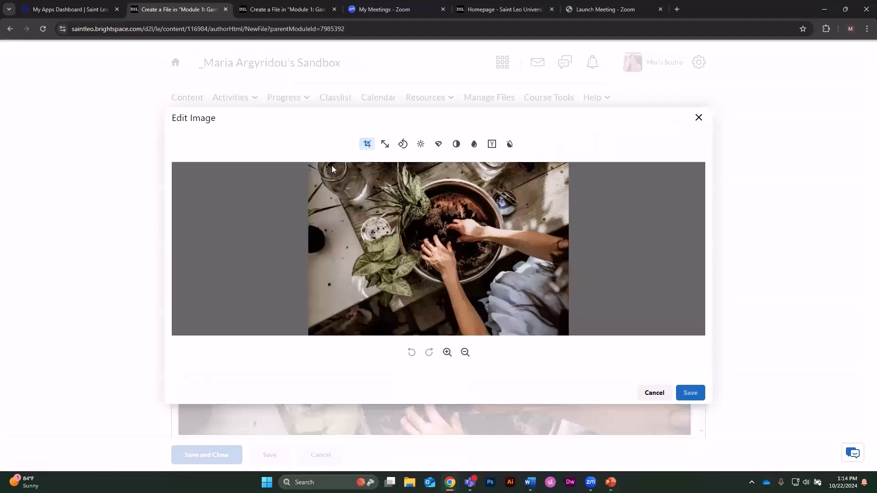
left_click(368, 144)
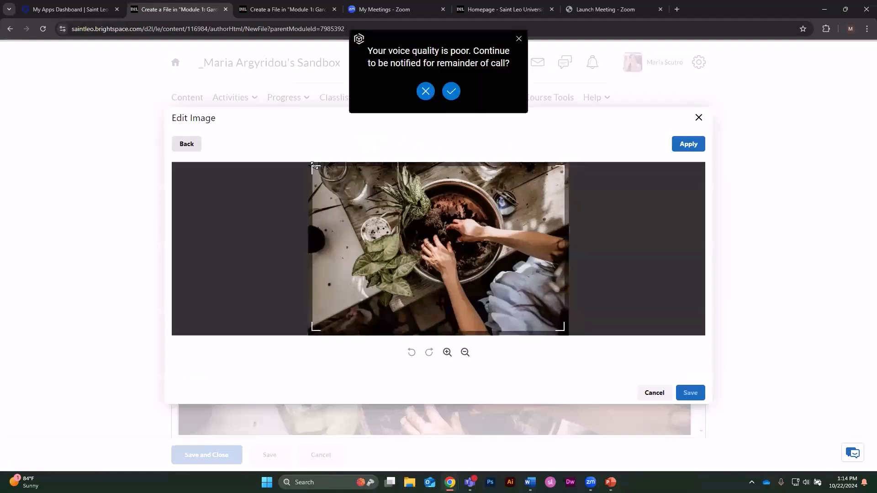
left_click_drag(313, 168, 314, 208)
left_click_drag(319, 310, 312, 281)
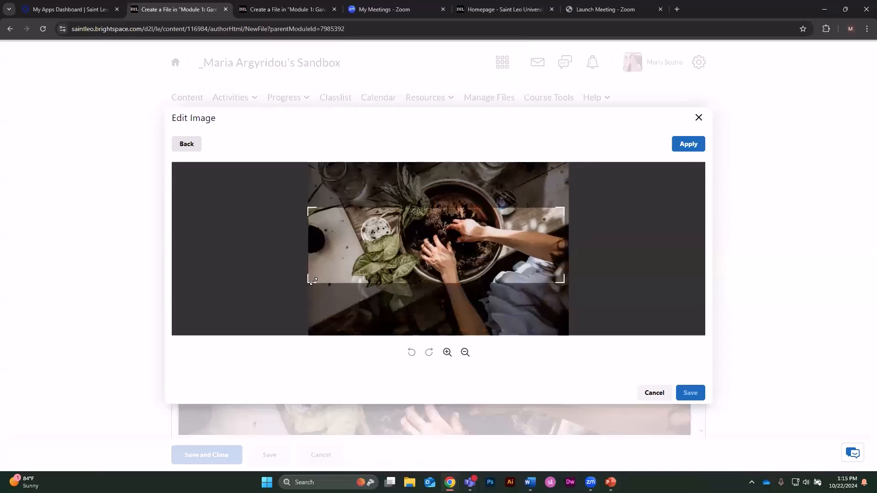
left_click(687, 143)
left_click(694, 394)
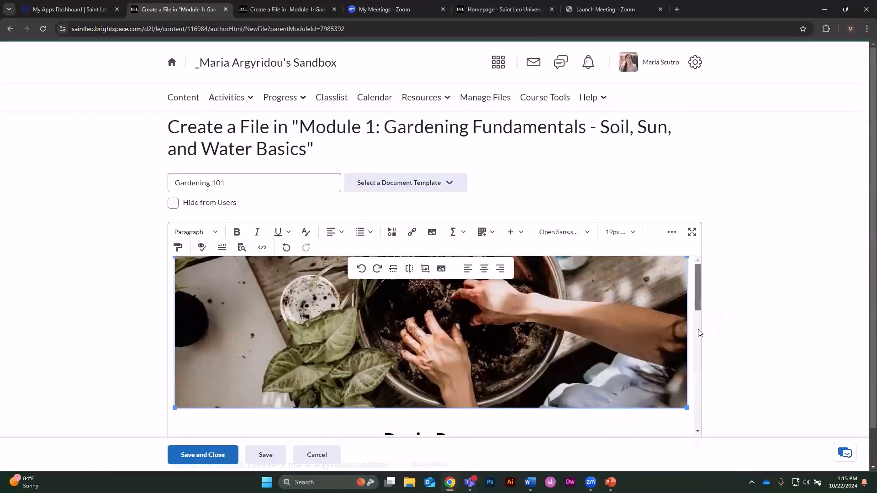
Enlarge the editing area and replace the "Basic Page" heading below the banner with "Gardening 101"
left_click_drag(699, 314, 700, 334)
scroll(737, 305, "down", 1)
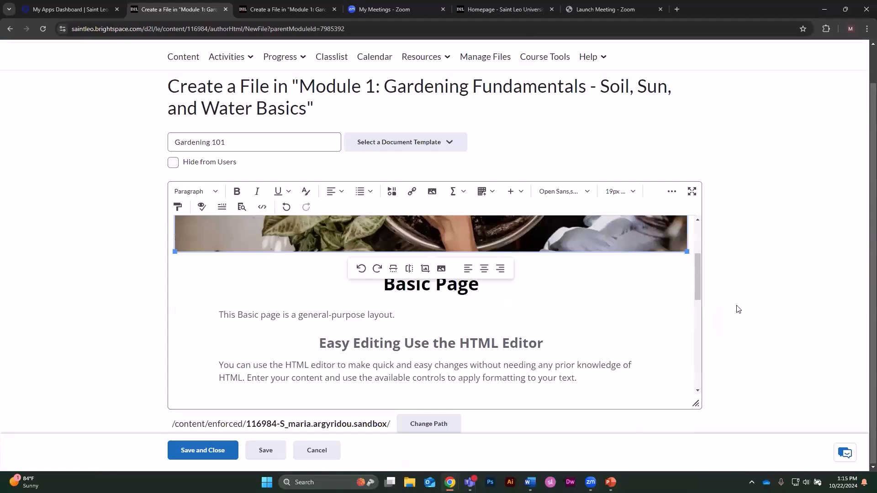
left_click_drag(696, 406, 695, 474)
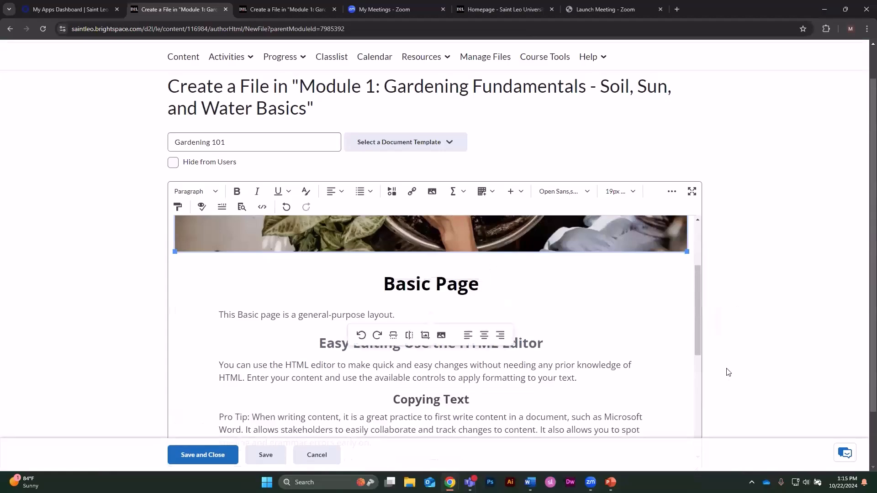
scroll(724, 360, "down", 2)
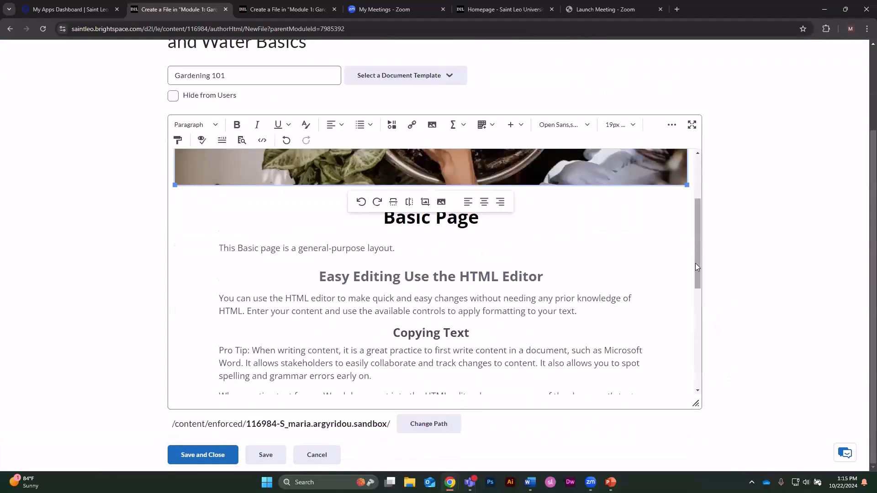
scroll(696, 264, "down", 1)
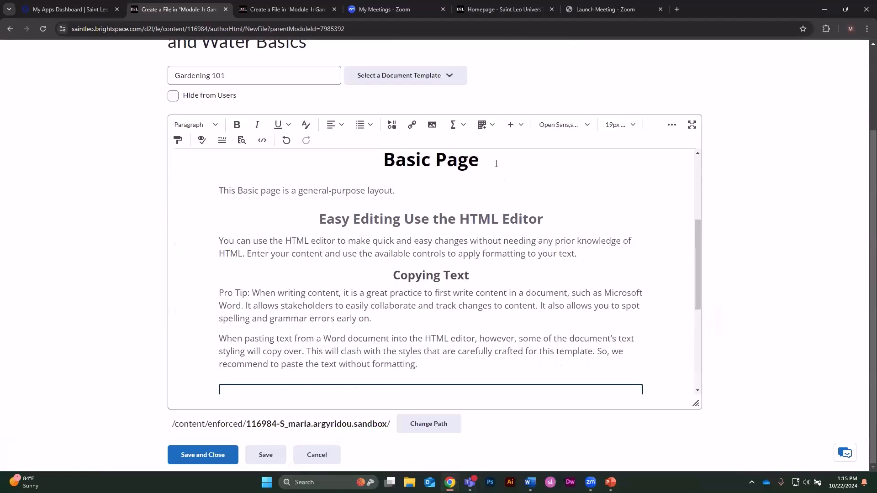
left_click_drag(496, 163, 383, 164)
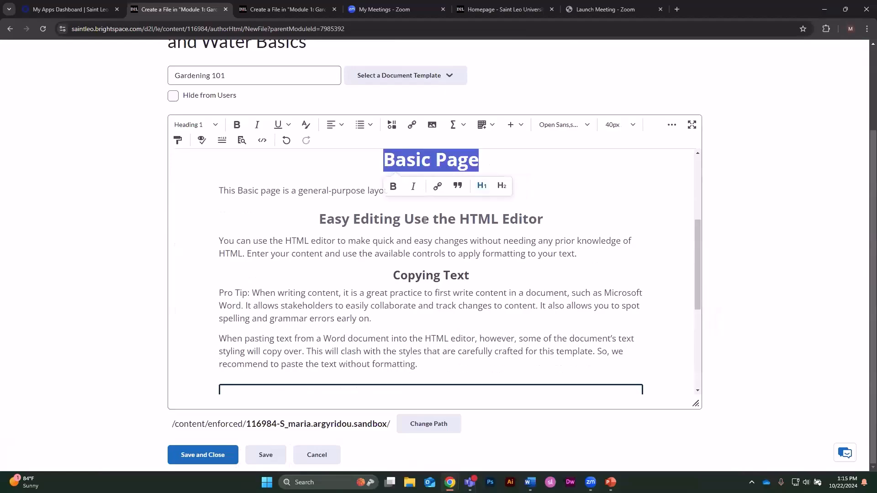
type("Gar")
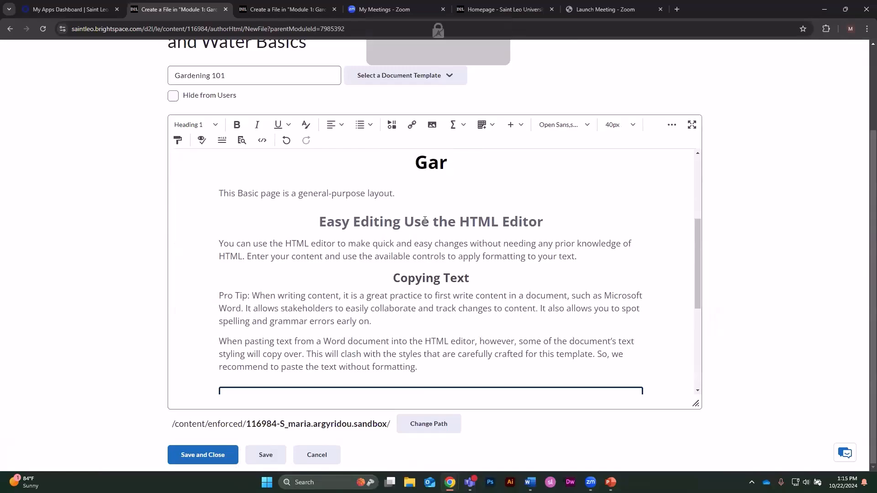
type("dening 101")
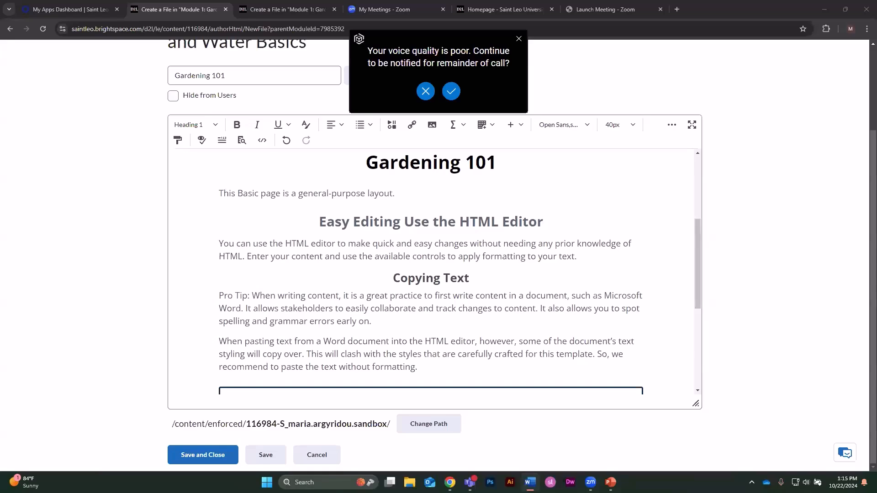
Replace the paragraph under "Easy Editing Use the HTML Editor" with the prepared "Learning how to start a garden" text, unformatted, and add an empty line below it
left_click_drag(577, 256, 218, 247)
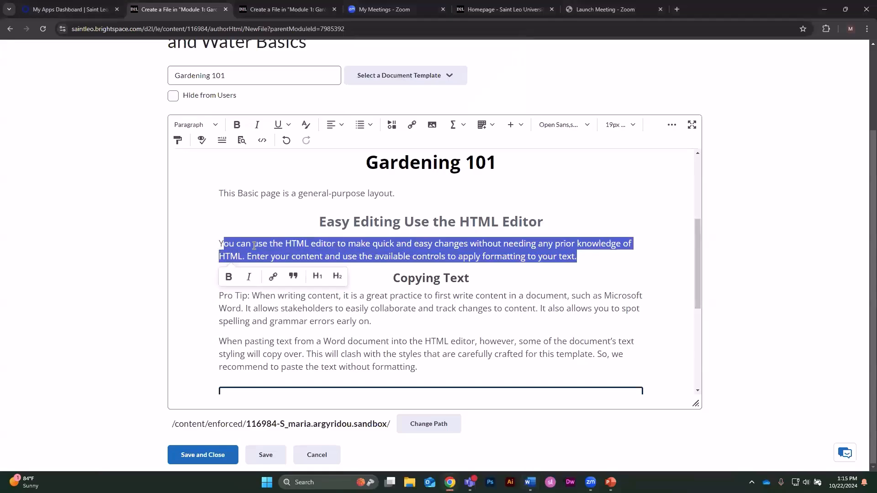
right_click(253, 246)
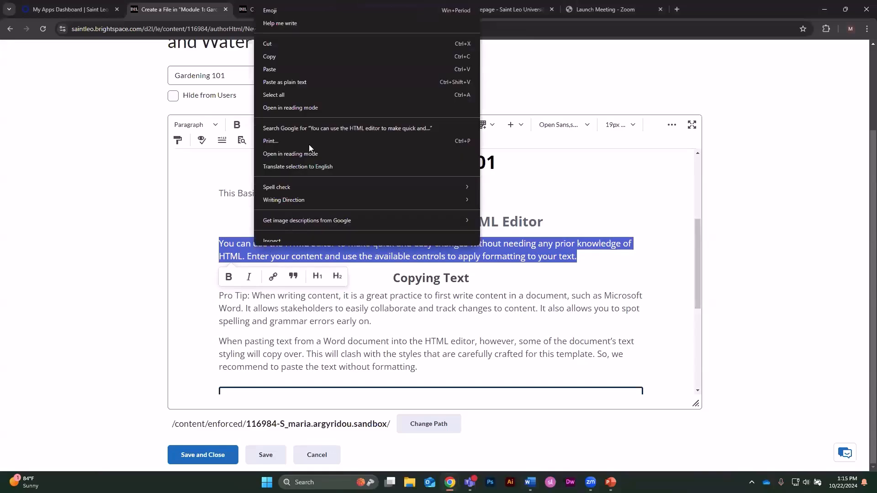
left_click(311, 90)
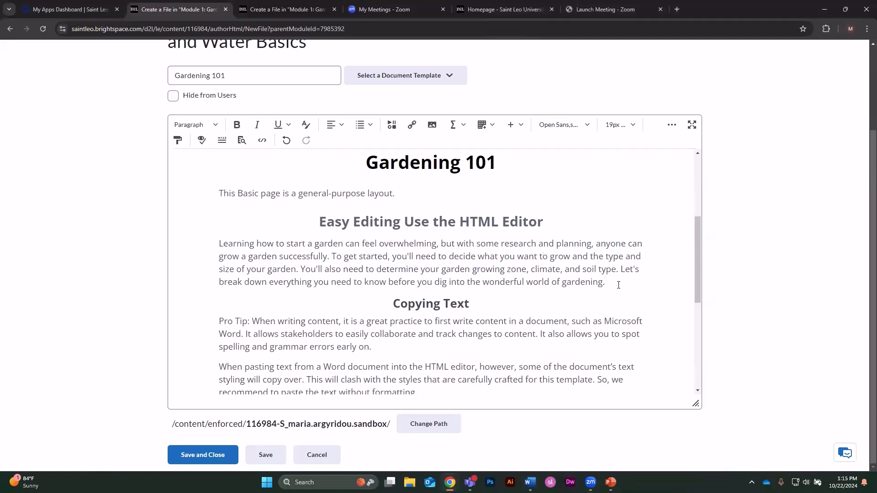
key("Return")
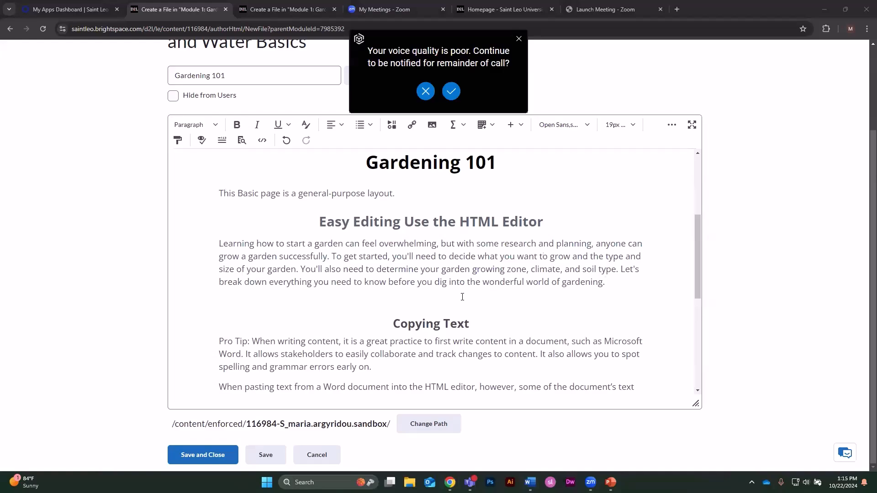
left_click(434, 301)
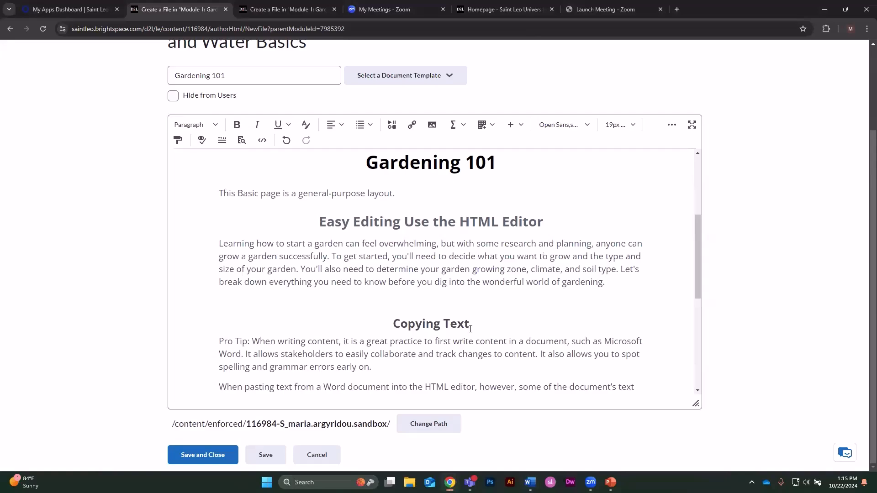
scroll(471, 328, "down", 2)
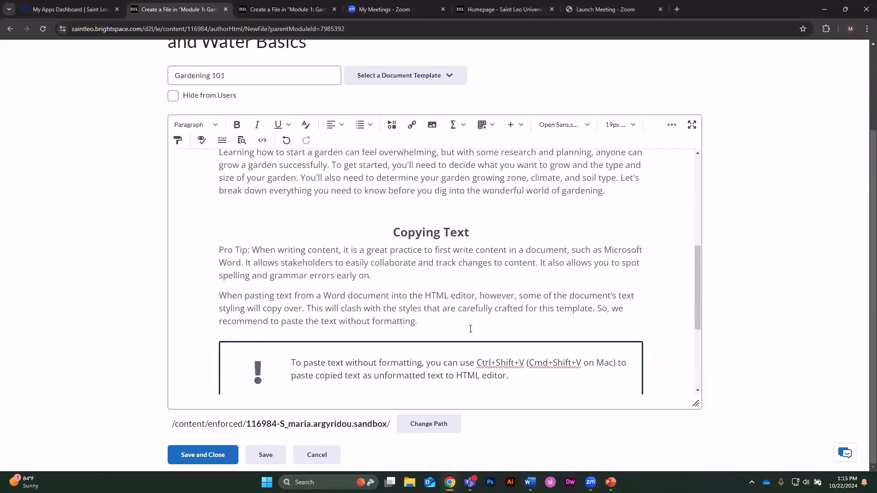
scroll(470, 329, "up", 1)
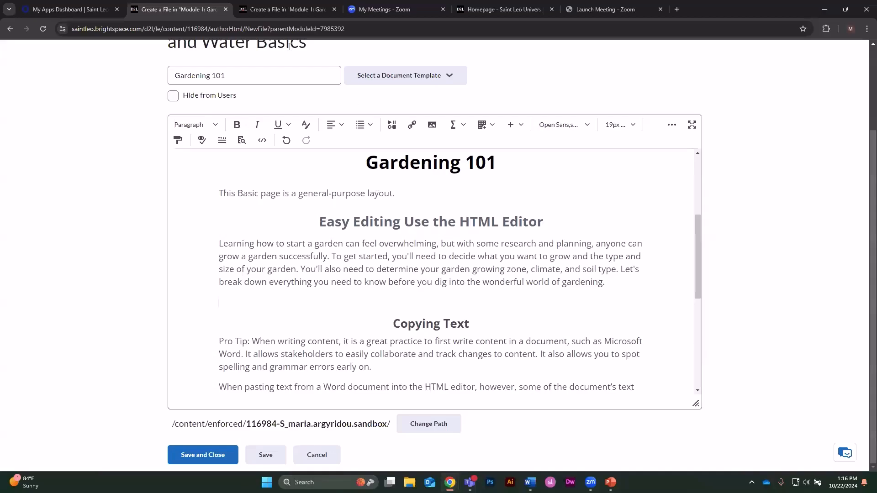
Switch to the duplicated new-file page and apply the 09_accordions template to it
key("ctrl+Tab")
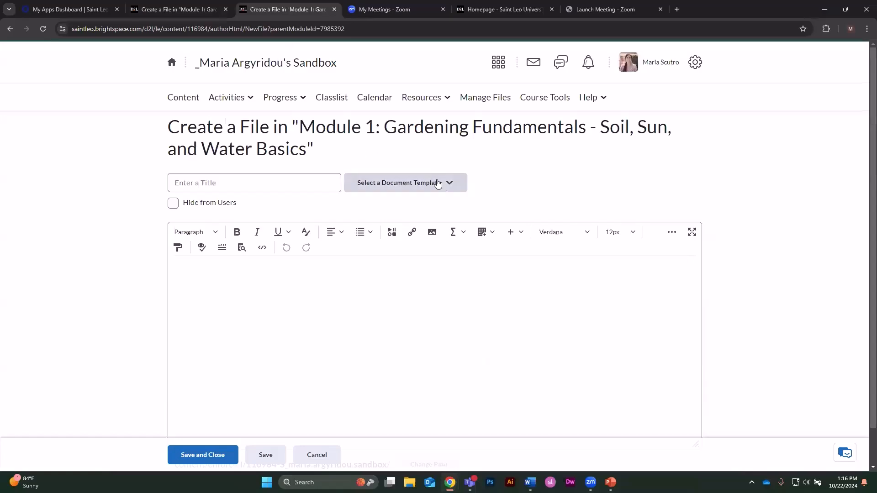
left_click(453, 185)
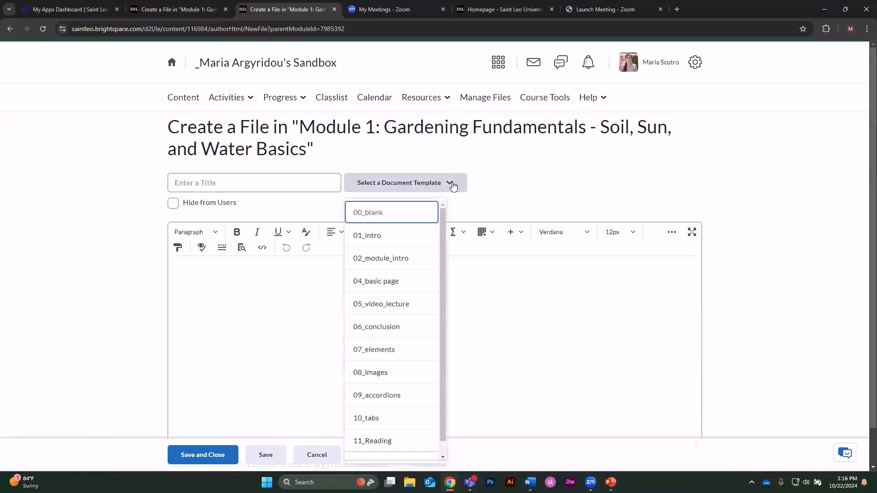
left_click(396, 396)
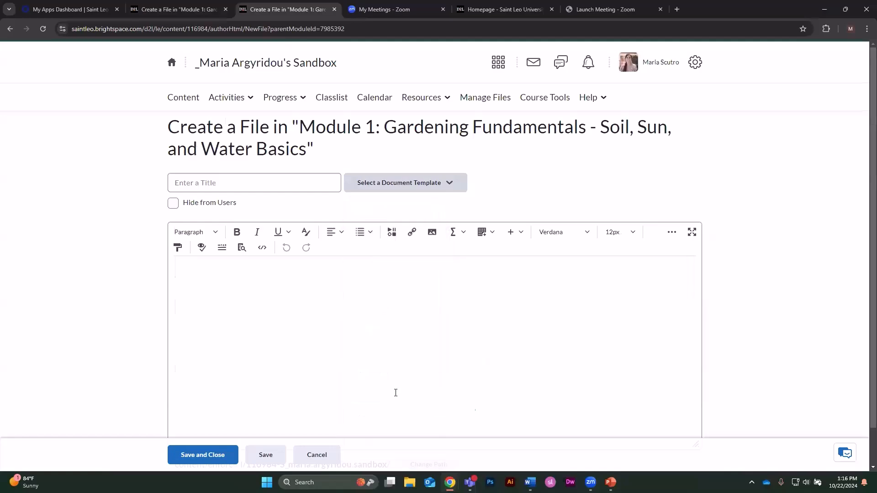
scroll(708, 300, "down", 1)
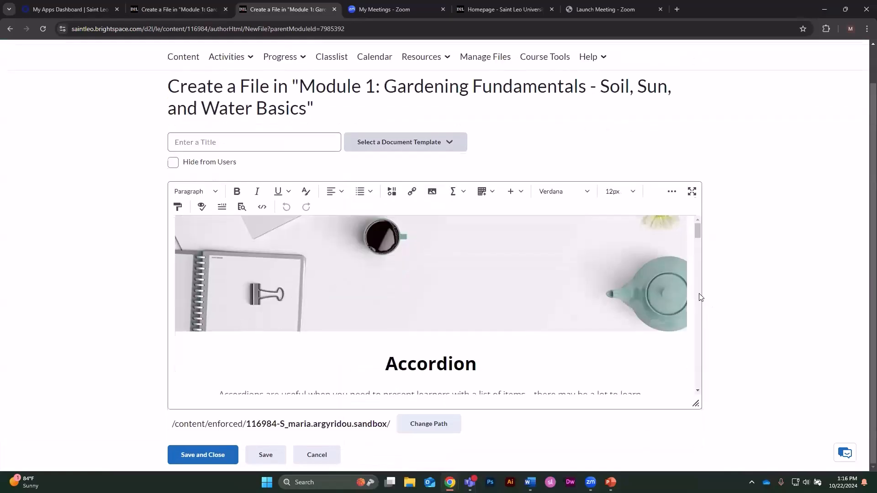
Copy the whole "Accordion: Group of 3" section of the accordions template, from its heading through the "Accordion: end copy" line
left_click_drag(696, 234, 703, 285)
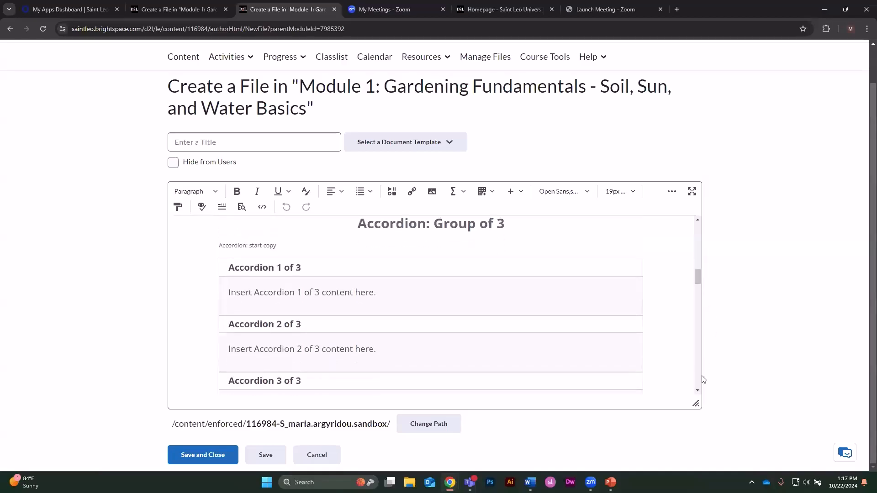
left_click_drag(695, 404, 704, 467)
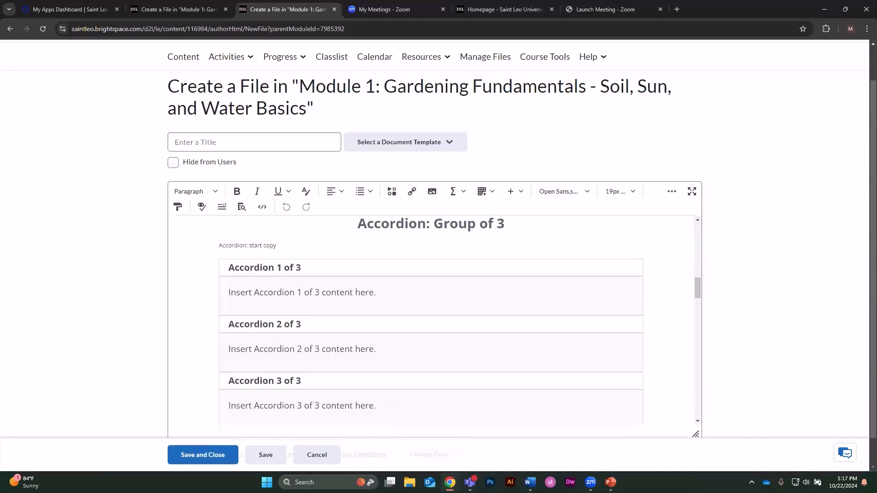
left_click_drag(697, 318, 695, 303)
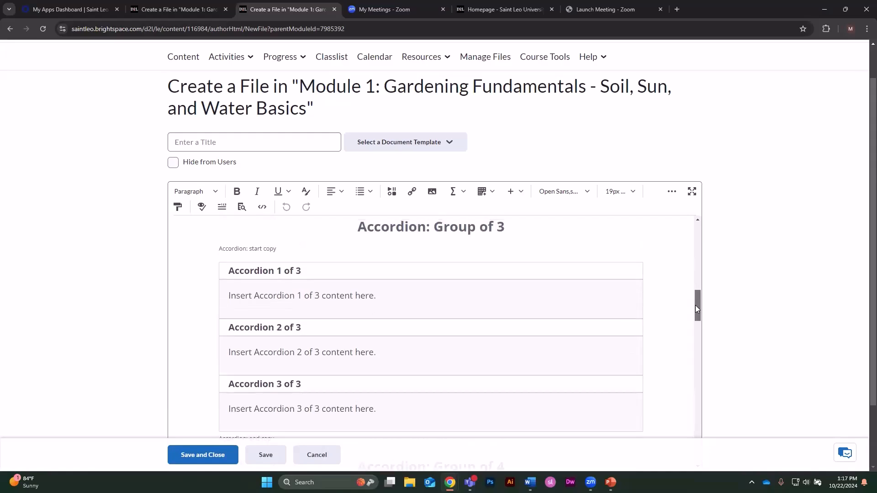
left_click_drag(347, 227, 413, 362)
scroll(419, 333, "down", 1)
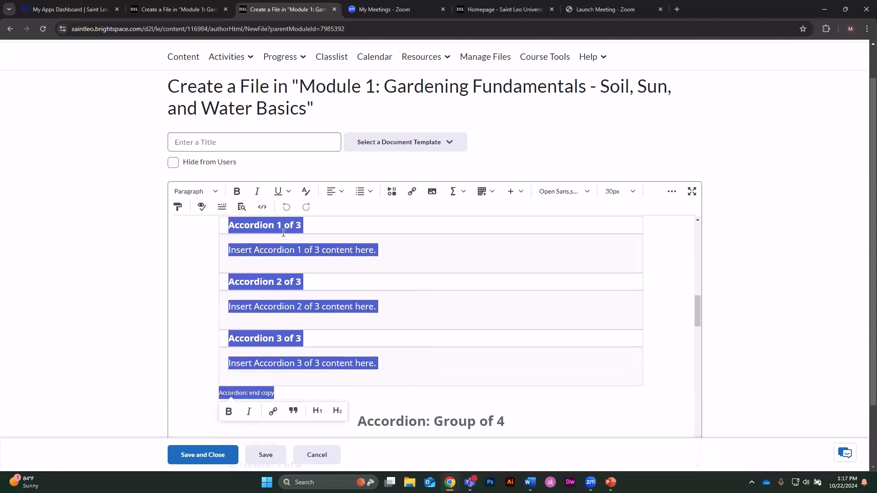
scroll(348, 231, "up", 1)
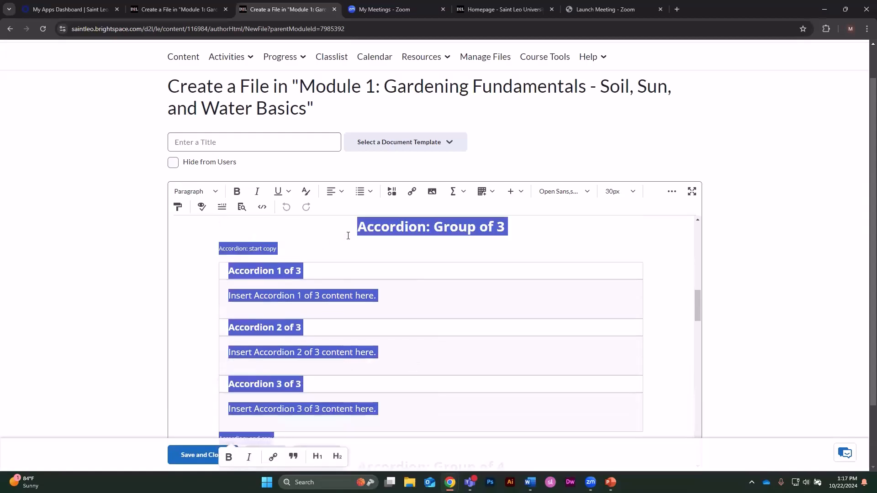
right_click(396, 228)
left_click(414, 285)
Paste the copied accordion group into the empty line above "Copying Text" on the Gardening 101 page
left_click(174, 8)
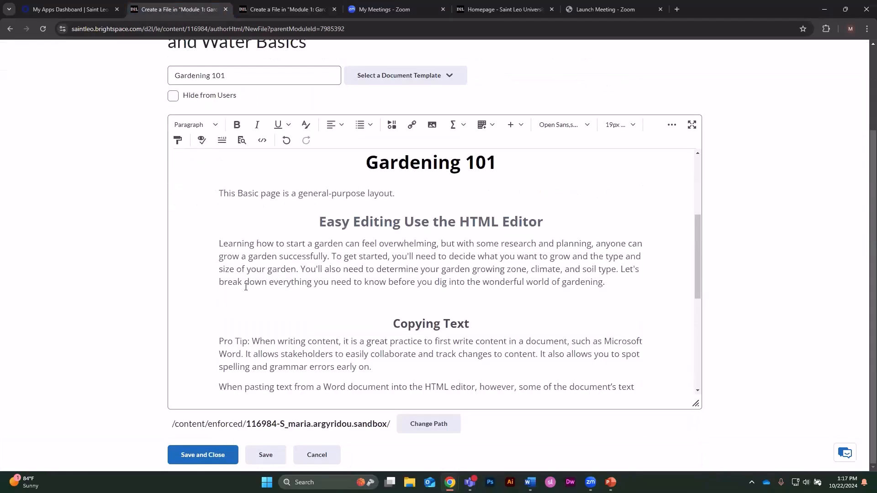
right_click(248, 305)
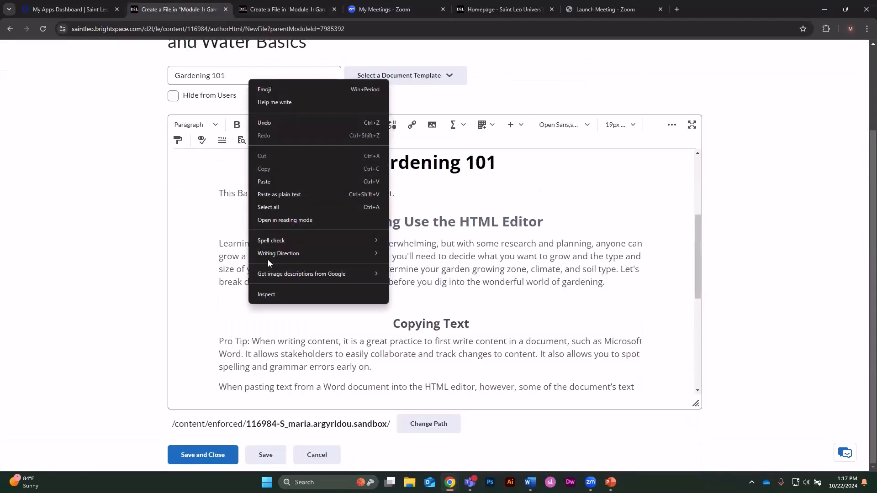
left_click(291, 181)
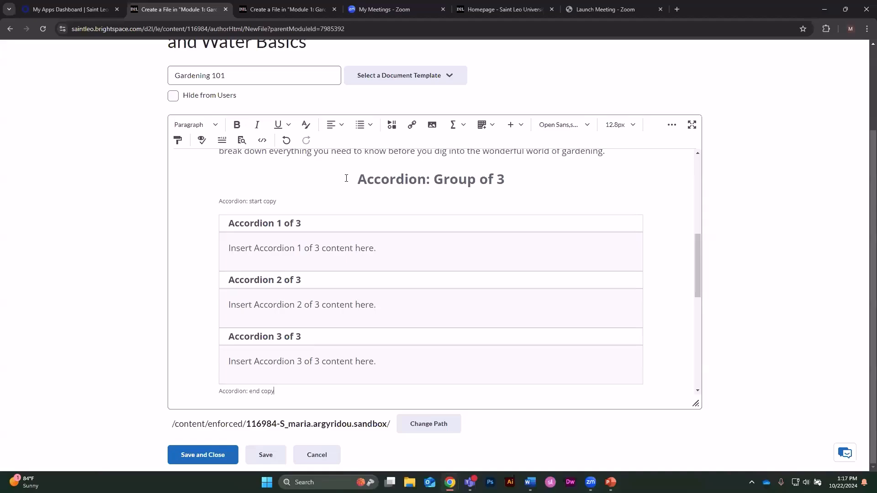
Delete the "Accordion: Group of 3" heading and the "Accordion: start copy" line above the pasted accordions, leaving no empty line
left_click_drag(358, 180, 494, 180)
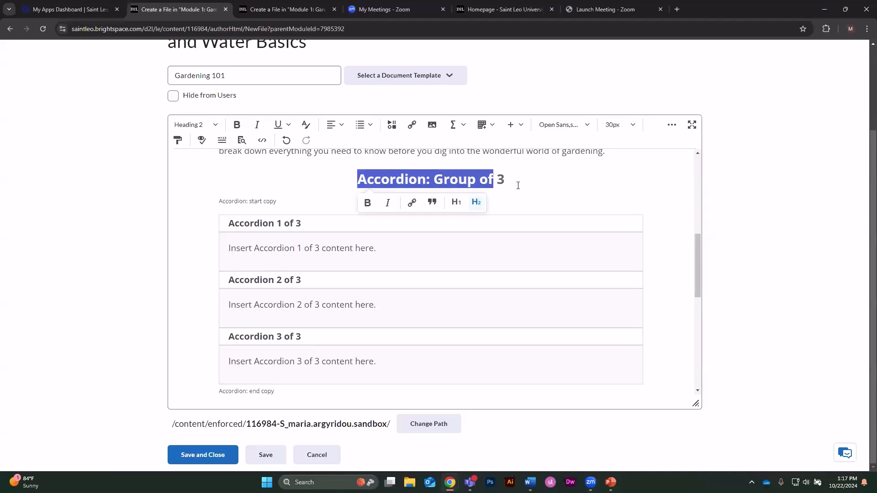
key("Delete")
key("Delete")
left_click_drag(276, 201, 203, 202)
key("BackSpace")
key("BackSpace")
key("BackSpace")
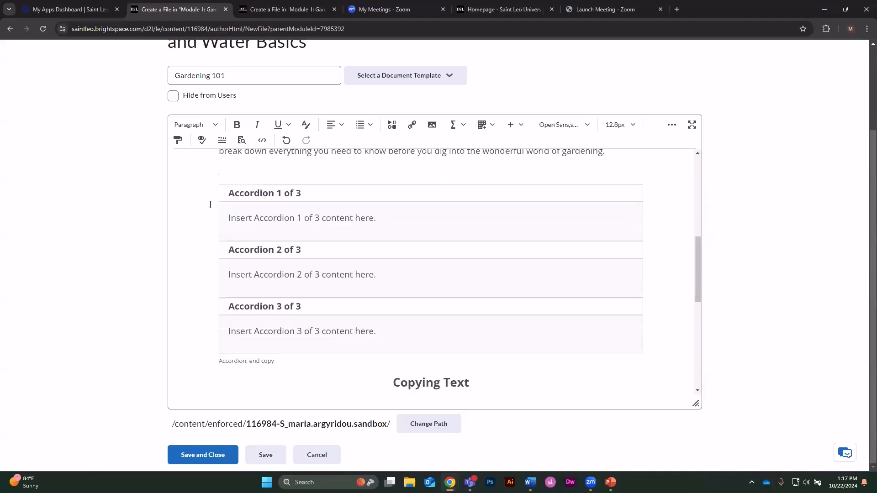
Delete the "Accordion: end copy" text below the pasted accordion group
left_click_drag(287, 345, 219, 347)
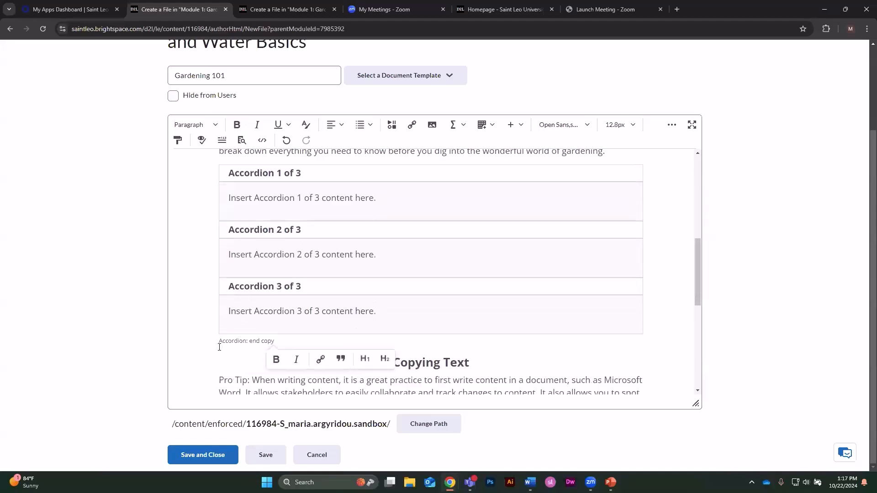
key("BackSpace")
key("BackSpace")
key("BackSpace")
key("BackSpace")
key("BackSpace")
key("BackSpace")
key("BackSpace")
key("BackSpace")
key("BackSpace")
key("BackSpace")
key("BackSpace")
key("BackSpace")
key("BackSpace")
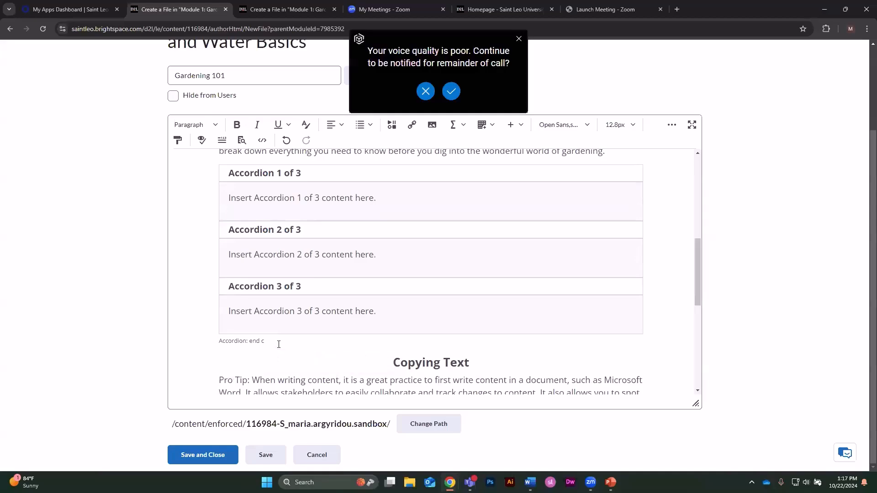
key("BackSpace")
key("BackSpace")
key("BackSpace")
key("BackSpace")
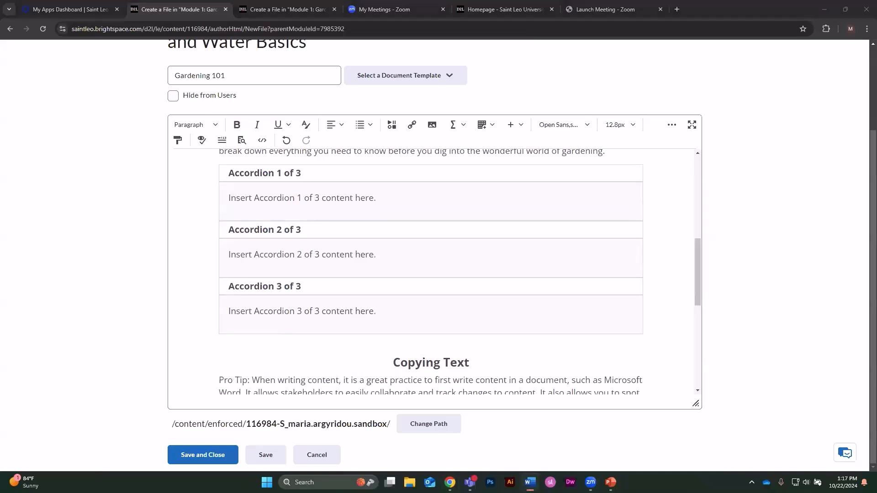
Title the first accordion "How much time will it take?" and replace its placeholder content with the prepared paragraph as plain text
scroll(335, 254, "up", 1)
left_click_drag(308, 217, 233, 220)
right_click(236, 221)
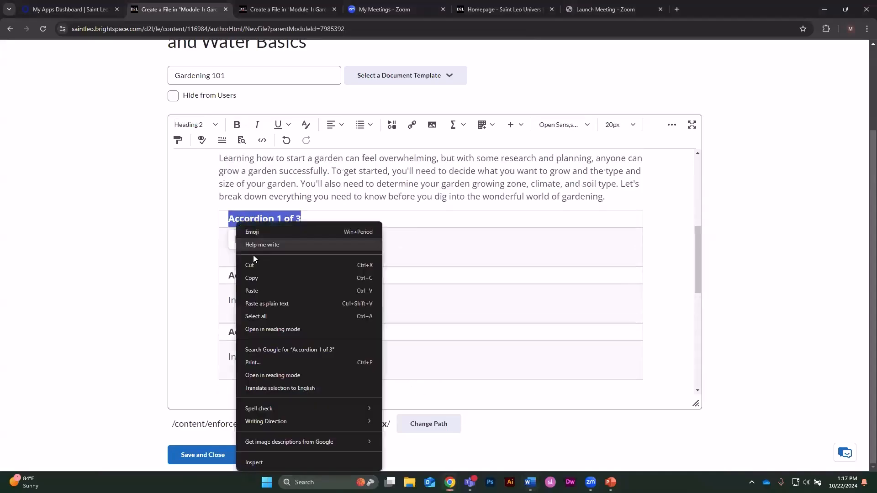
left_click(259, 304)
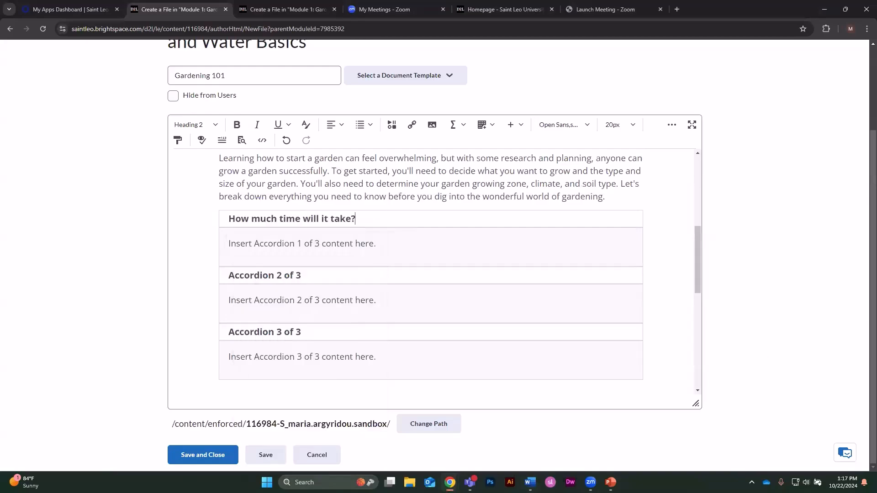
key("alt+Tab")
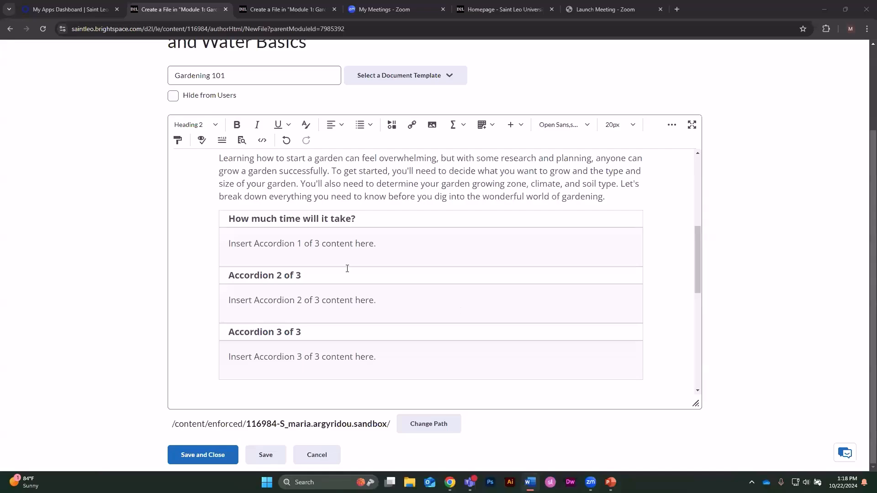
left_click_drag(395, 249, 235, 249)
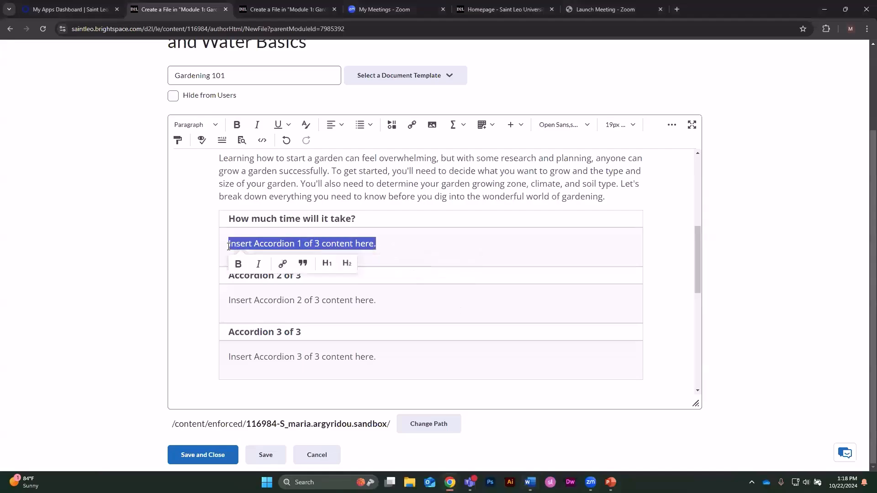
right_click(235, 248)
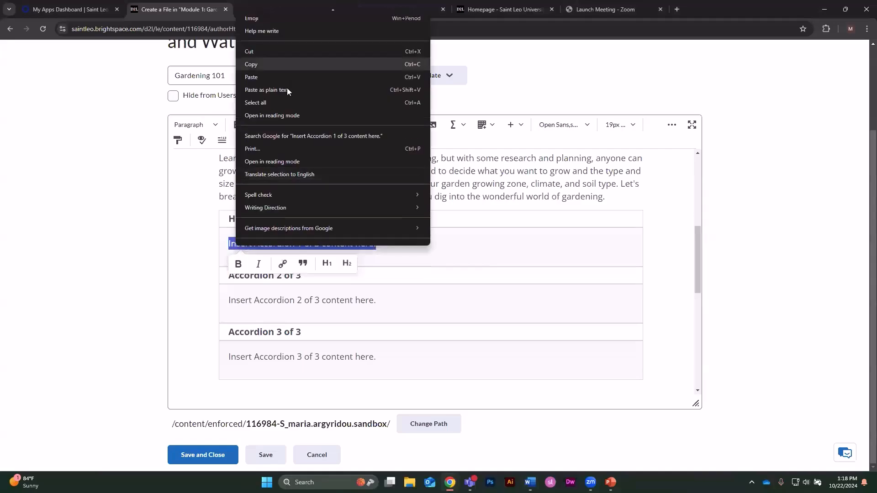
left_click(287, 90)
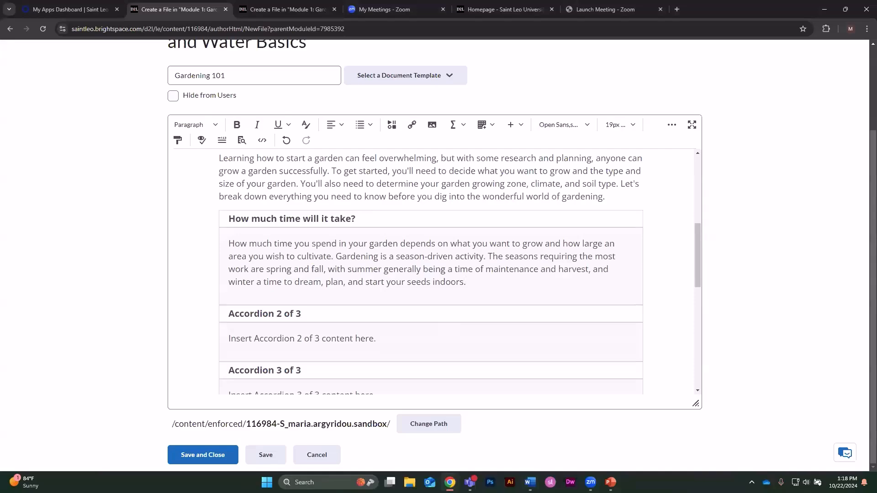
Title the second accordion "What Type of Garden Do You Want?" and replace its placeholder content with the prepared text, unformatted
key("alt+Tab")
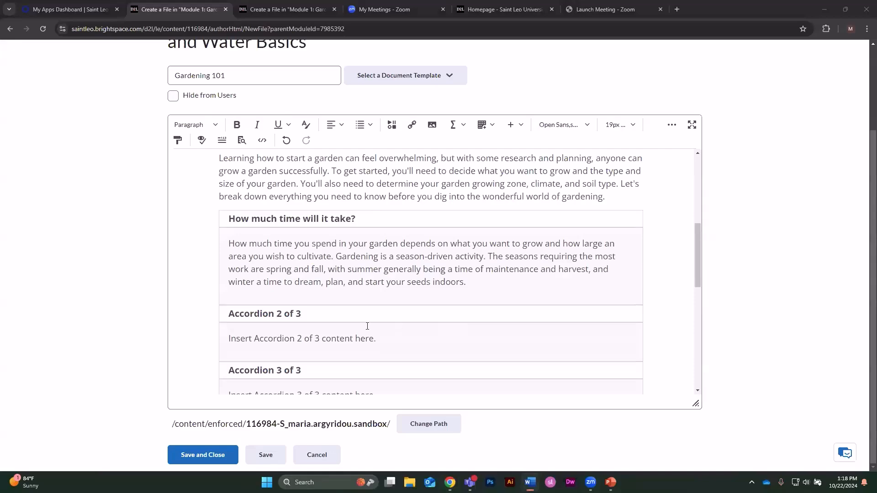
left_click_drag(328, 320, 220, 314)
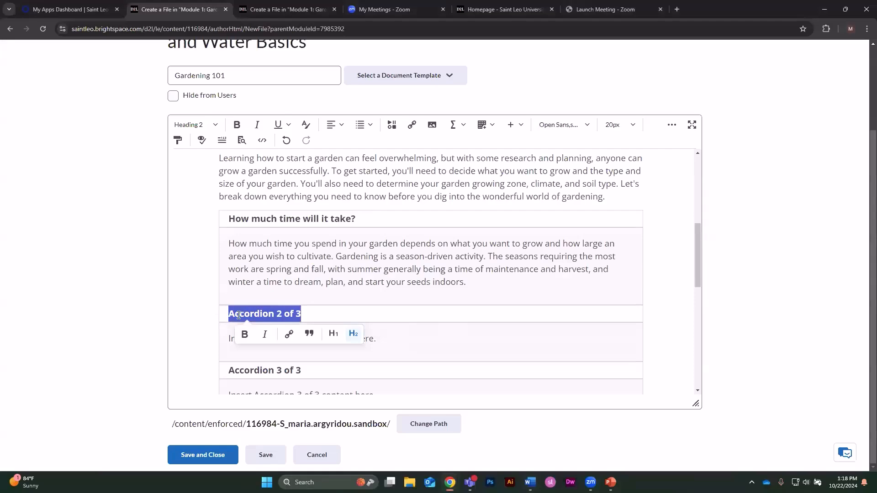
right_click(238, 316)
left_click(304, 148)
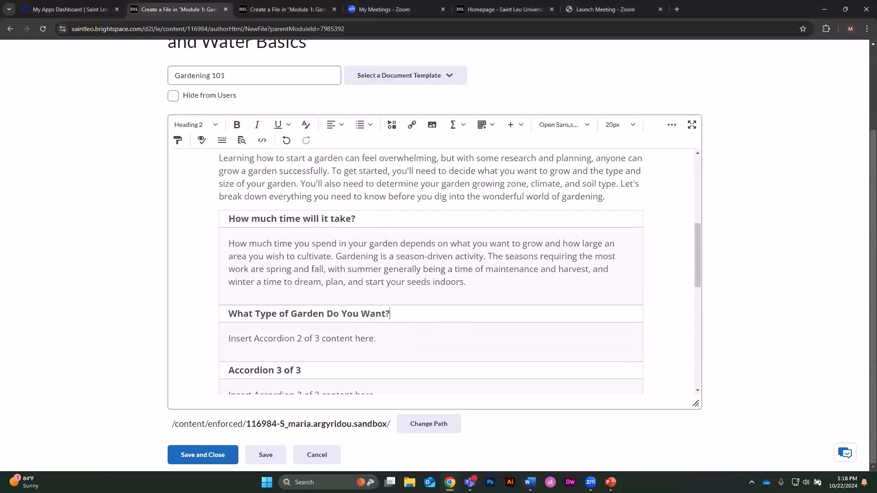
key("alt+Tab")
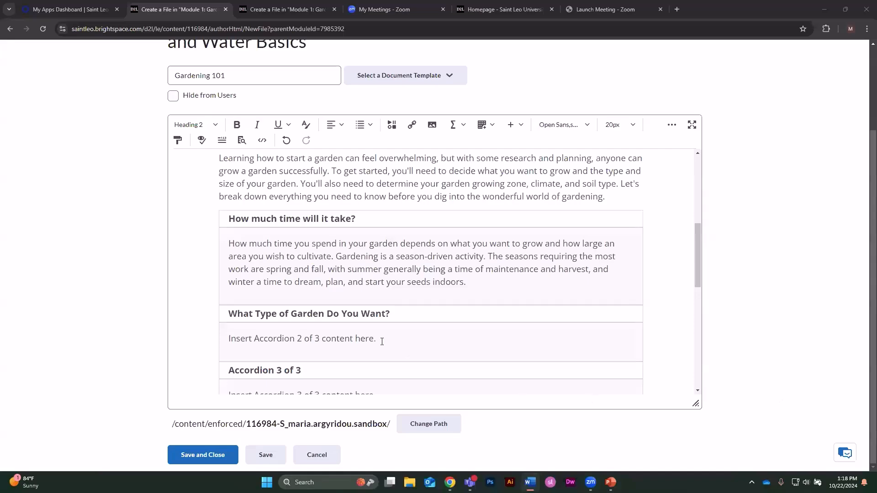
left_click_drag(381, 340, 234, 334)
right_click(235, 335)
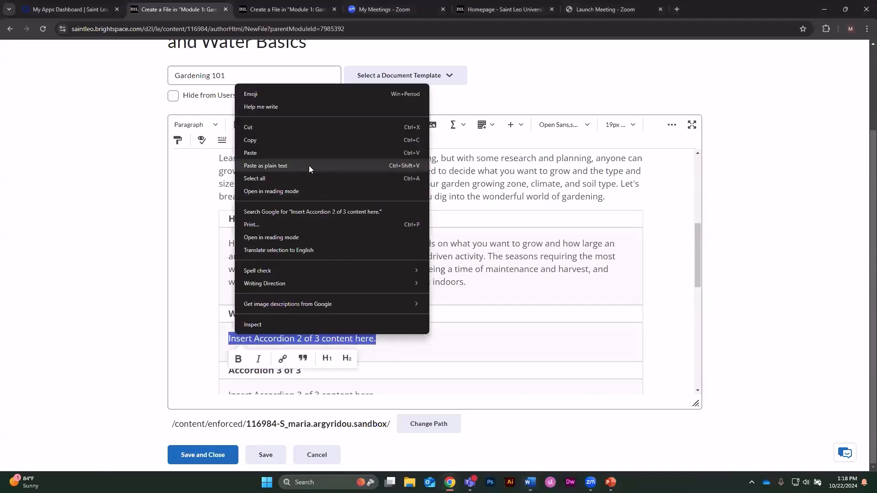
left_click(308, 166)
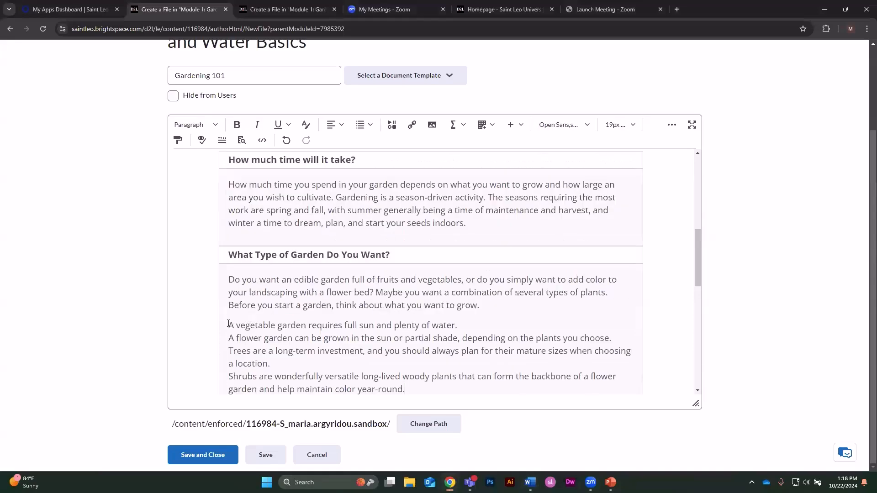
Format the lines from "A vegetable garden" through "Shrubs are wonderfully versatile" in the second accordion as a bulleted list
left_click_drag(234, 324, 342, 364)
left_click_drag(412, 394, 398, 171)
scroll(398, 172, "up", 2)
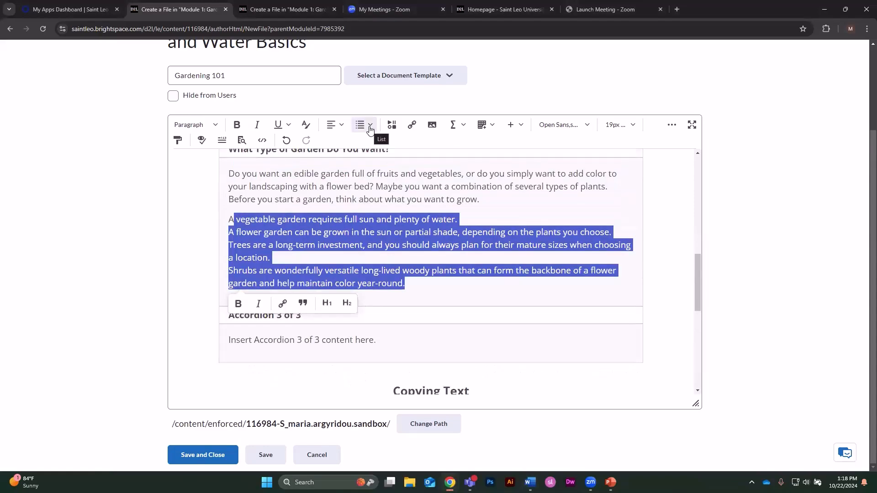
left_click(370, 126)
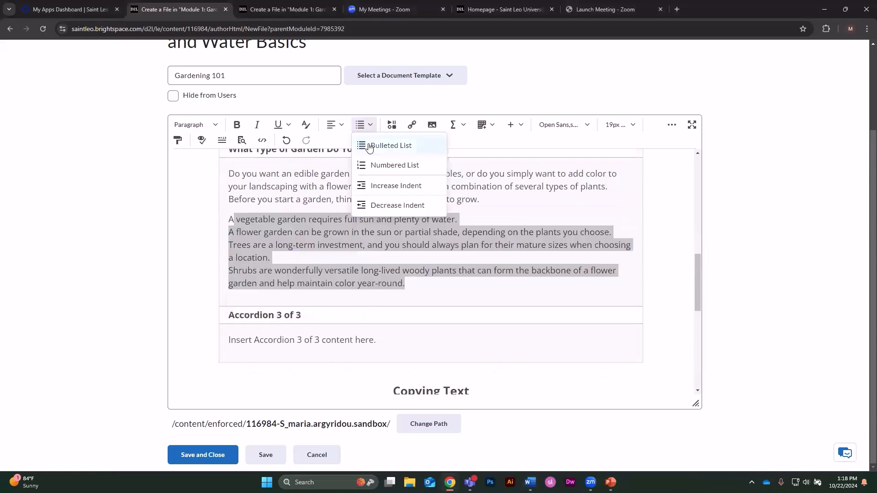
left_click(390, 145)
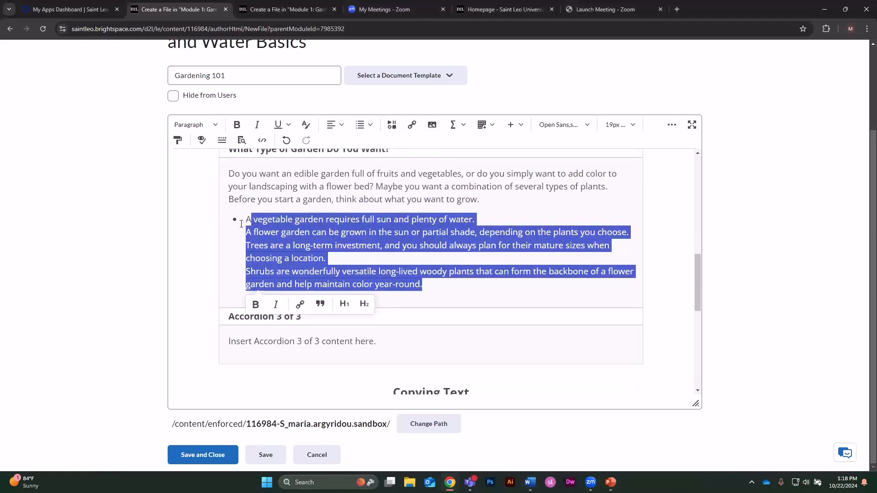
Split the single bullet into four, starting new ones at "A flower garden", "Trees are" and "Shrubs are"
left_click(245, 228)
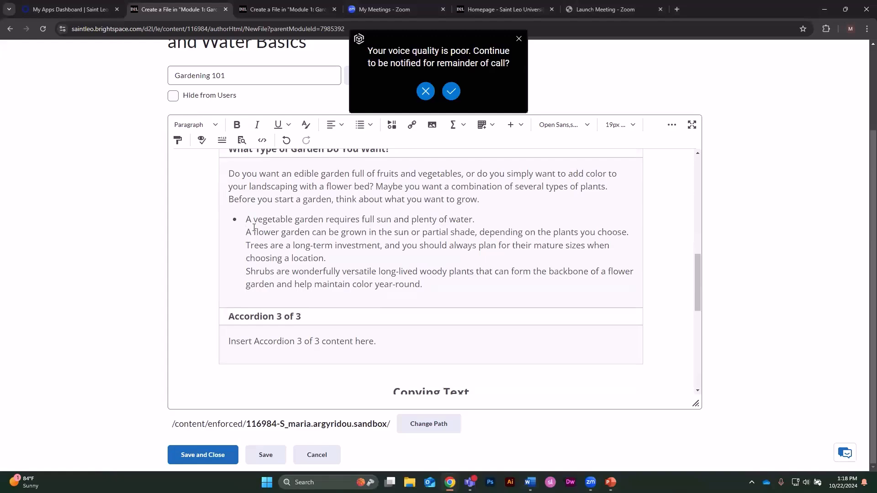
key("BackSpace")
key("Return")
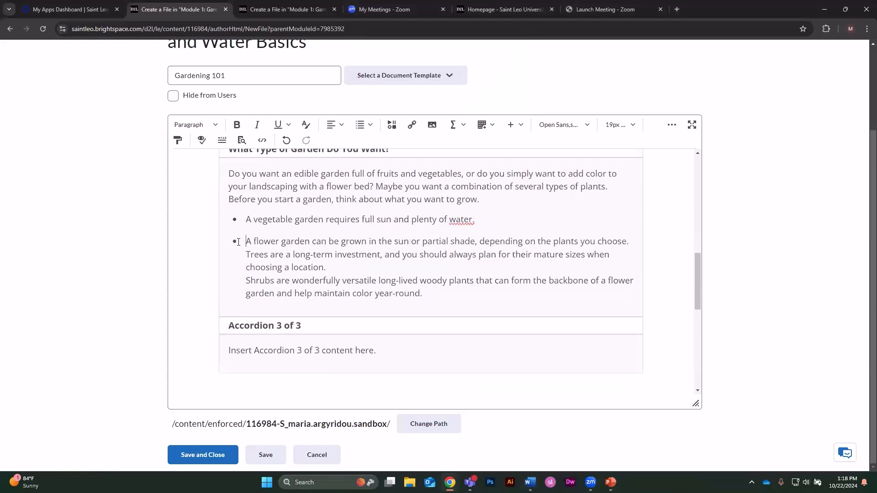
left_click(247, 256)
key("BackSpace")
key("Return")
left_click(246, 291)
key("BackSpace")
key("Return")
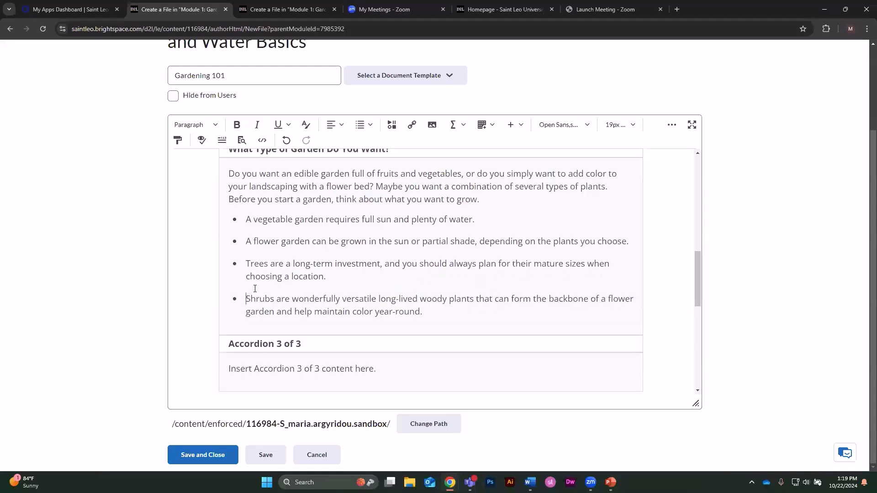
scroll(309, 283, "up", 1)
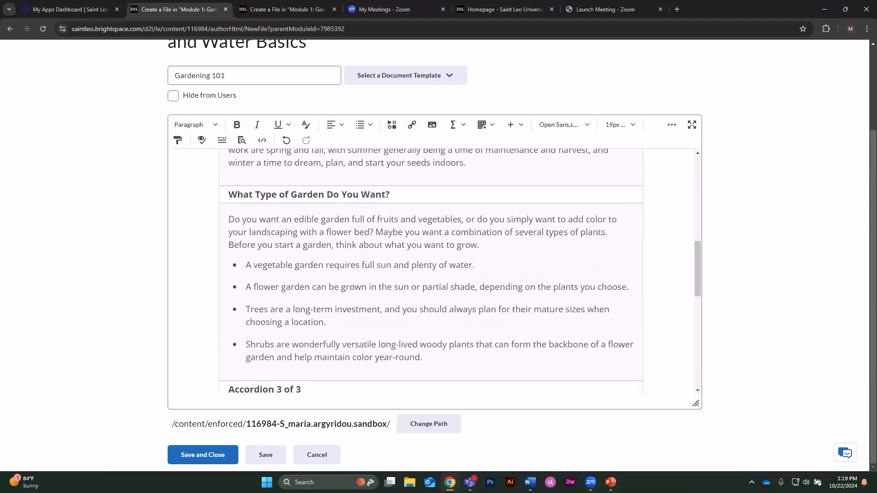
Title the third accordion "Where Will You Put Your Garden?" and replace its placeholder content with the prepared text, unformatted
key("alt+Tab")
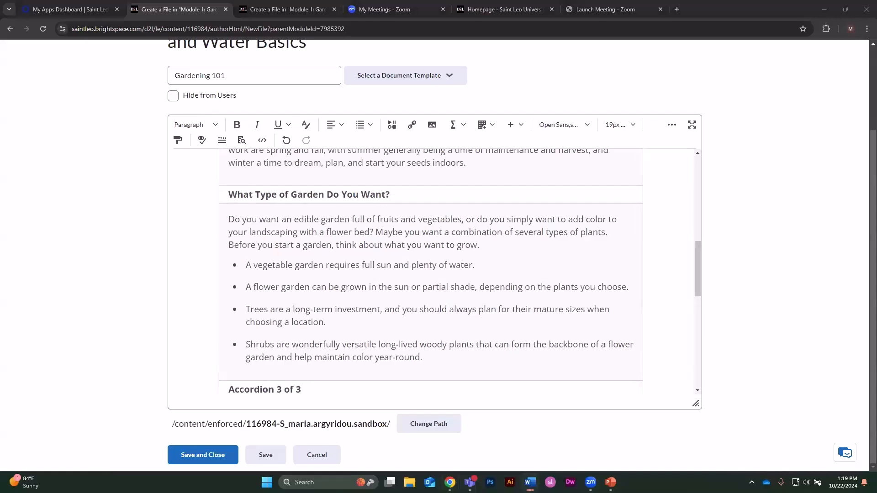
scroll(339, 261, "down", 3)
left_click(226, 253)
triple_click(226, 252)
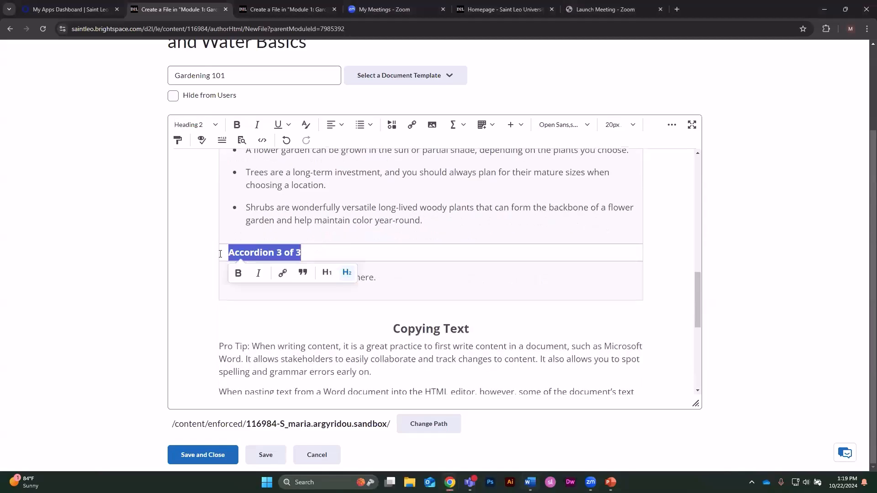
right_click(255, 250)
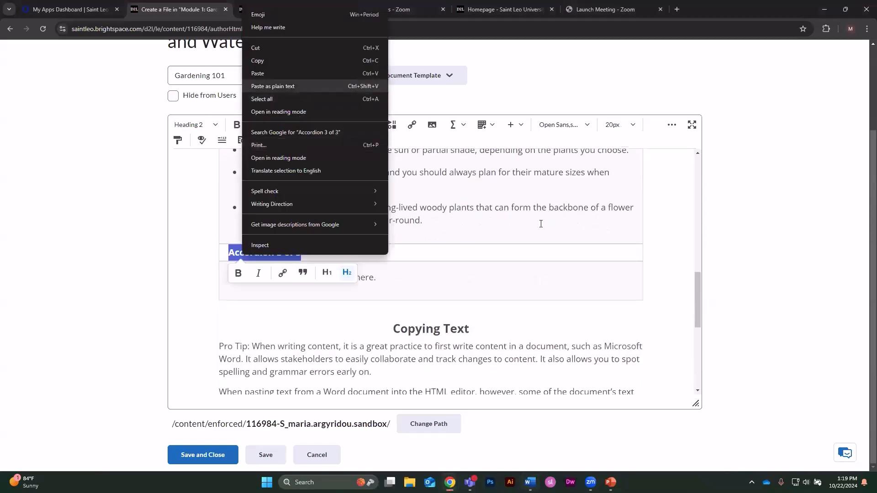
left_click(301, 89)
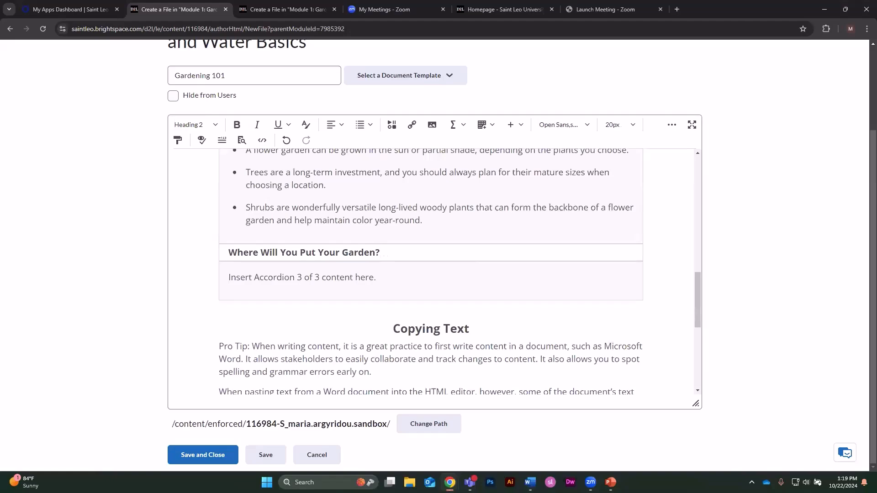
key("alt+Tab")
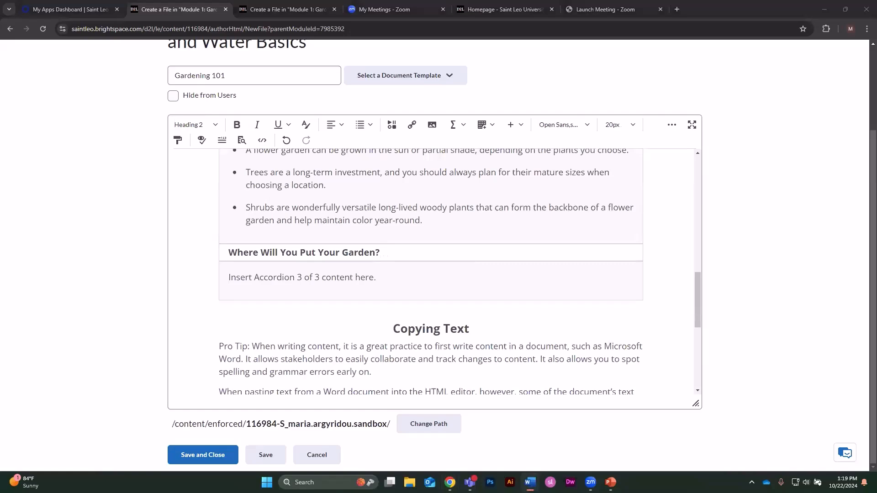
triple_click(330, 279)
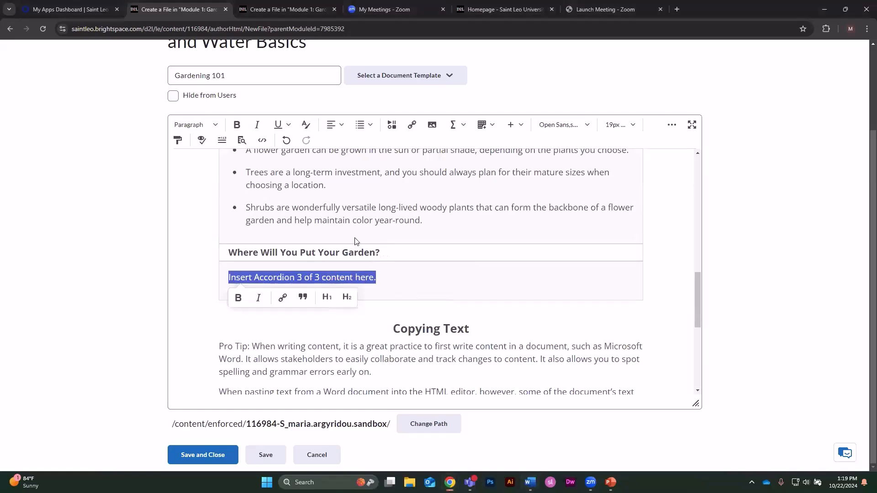
right_click(330, 278)
left_click(395, 109)
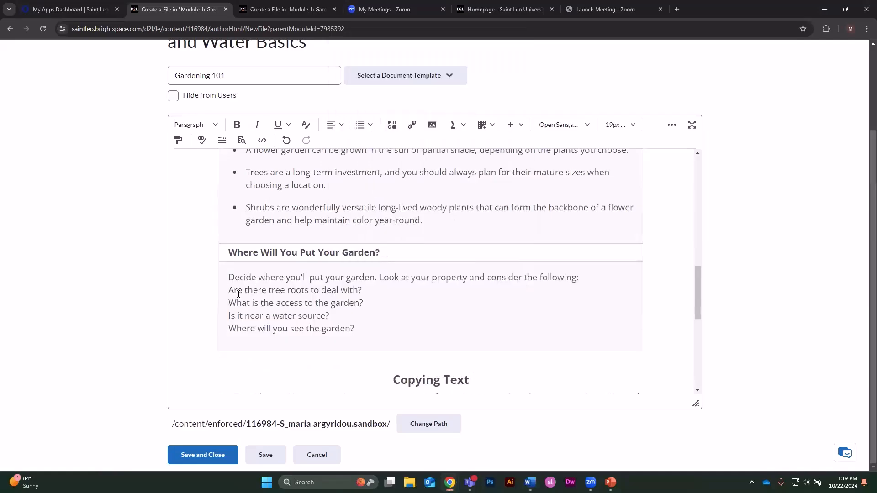
Format the four question lines in the third accordion, from "Are there tree roots" to "Where will you see the garden?", as a numbered list
left_click_drag(358, 336, 228, 297)
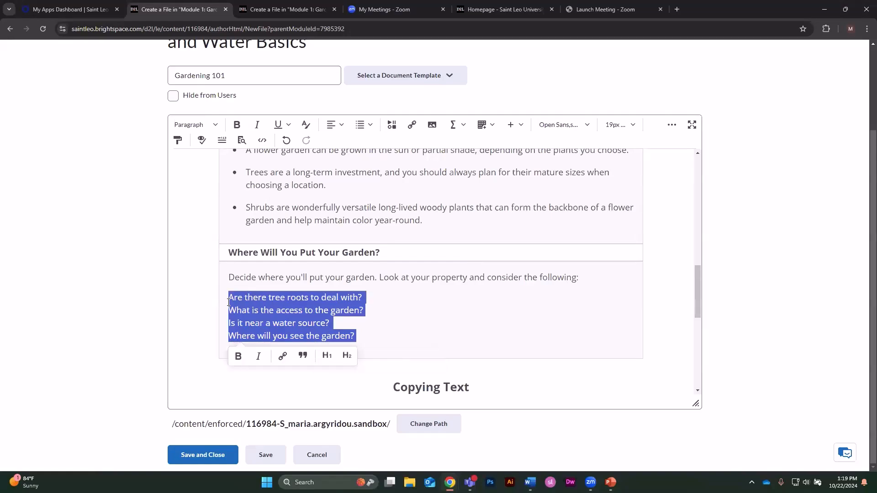
left_click(370, 126)
left_click(377, 165)
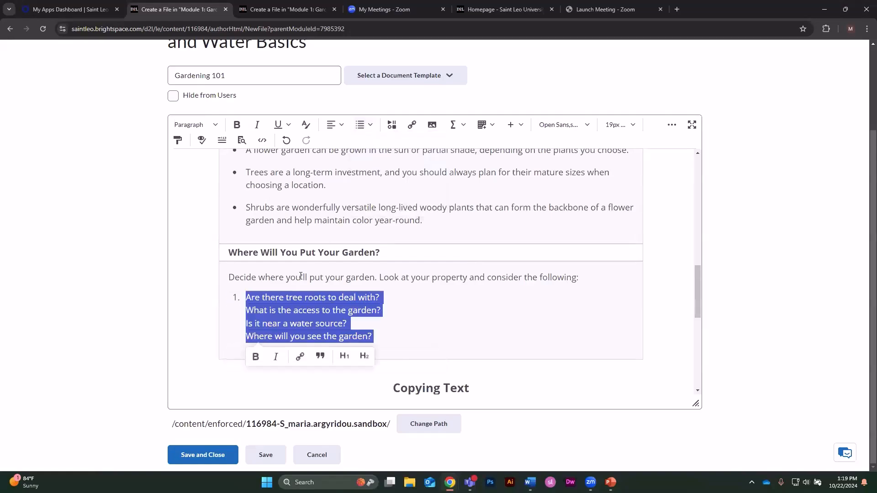
Split the single numbered item so each of the four questions has its own number, and save and close the page
left_click(247, 311)
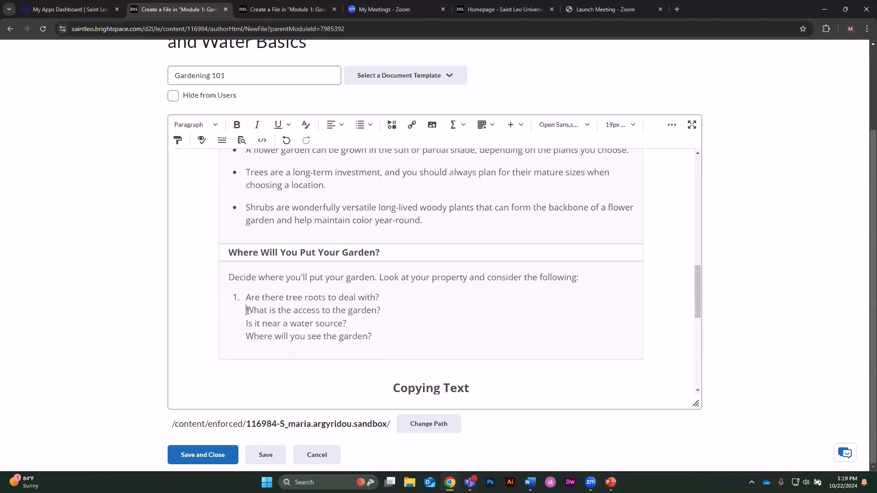
key("BackSpace")
key("Return")
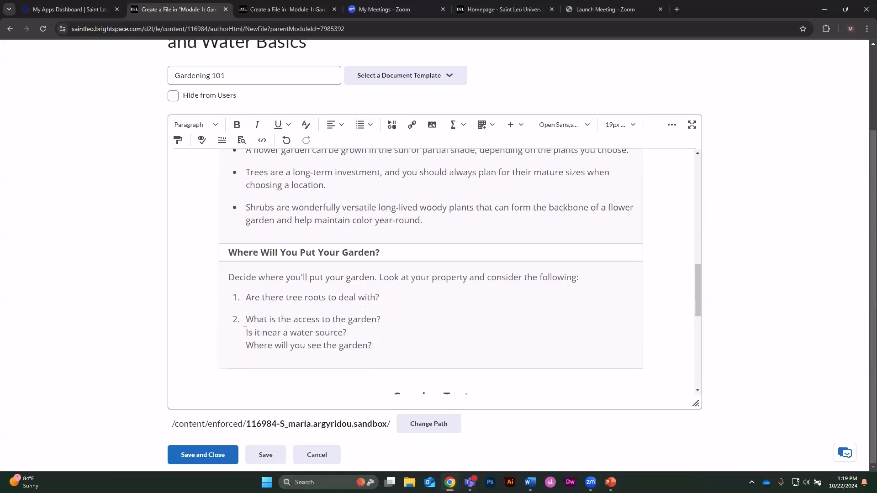
left_click(246, 332)
key("BackSpace")
key("Return")
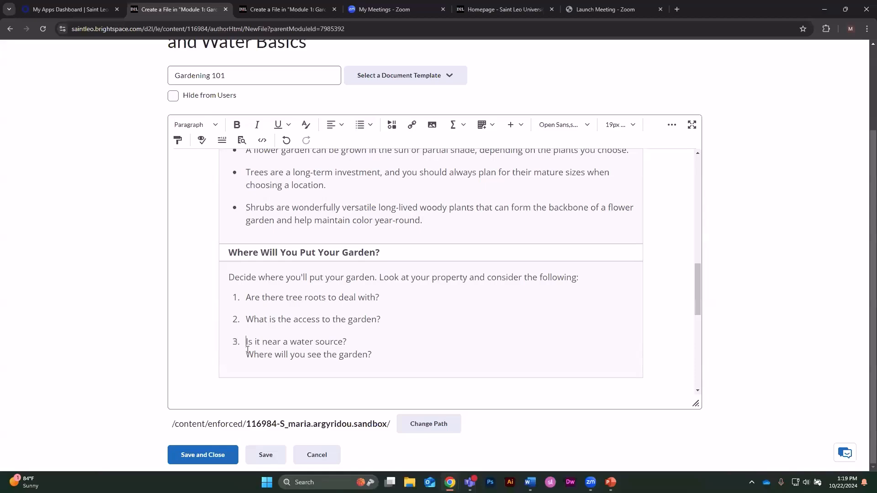
left_click(246, 354)
key("BackSpace")
key("Return")
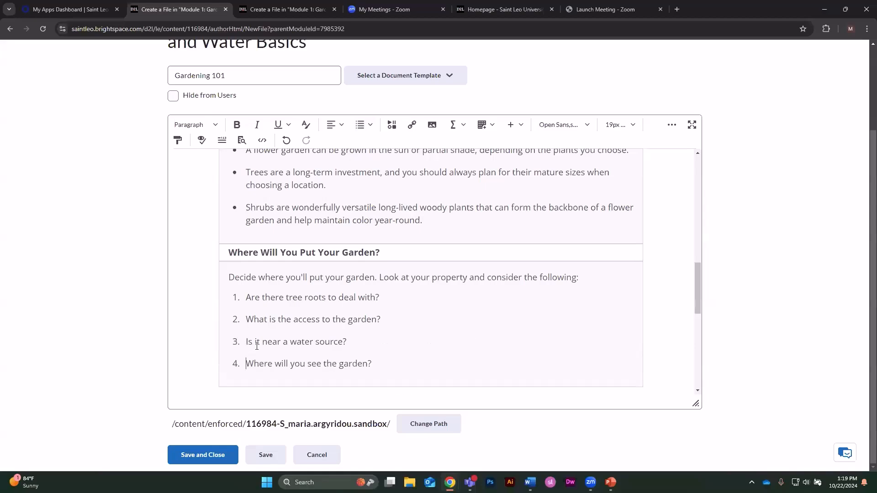
scroll(285, 343, "down", 1)
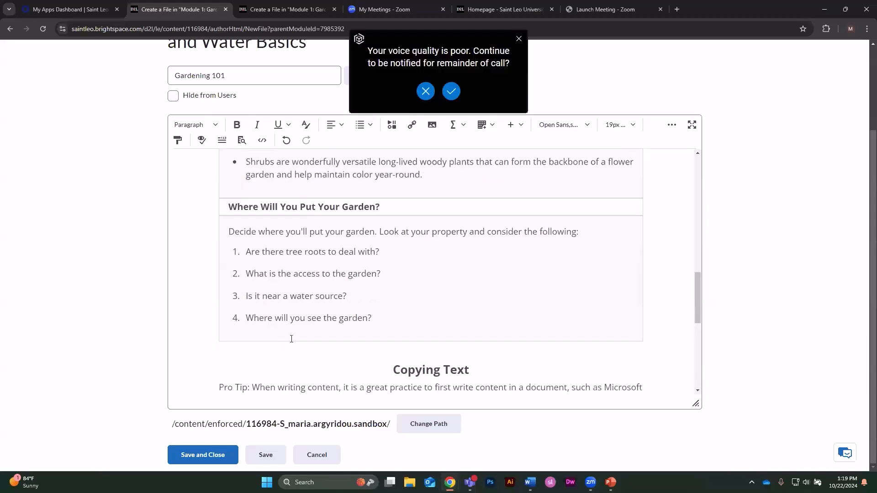
left_click(213, 459)
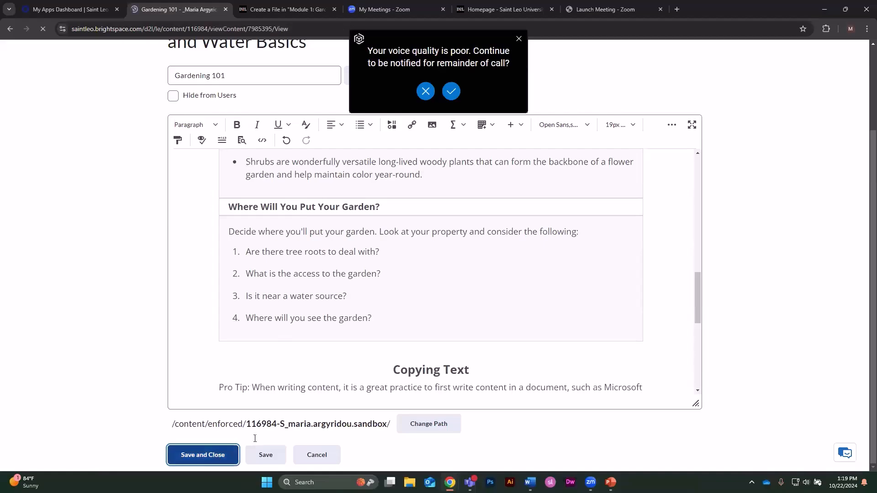
Examine the published Gardening 101 page, expanding and collapsing each of the three accordions to check their content
scroll(365, 384, "down", 5)
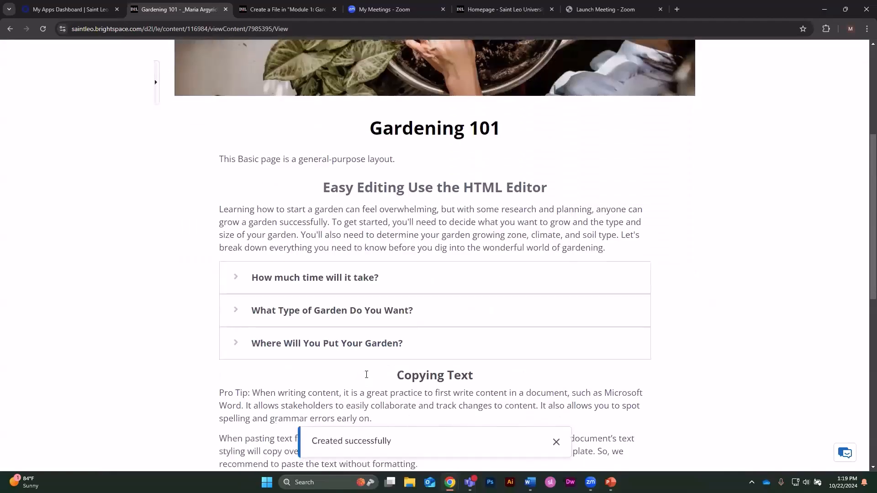
scroll(276, 257, "down", 1)
left_click(237, 235)
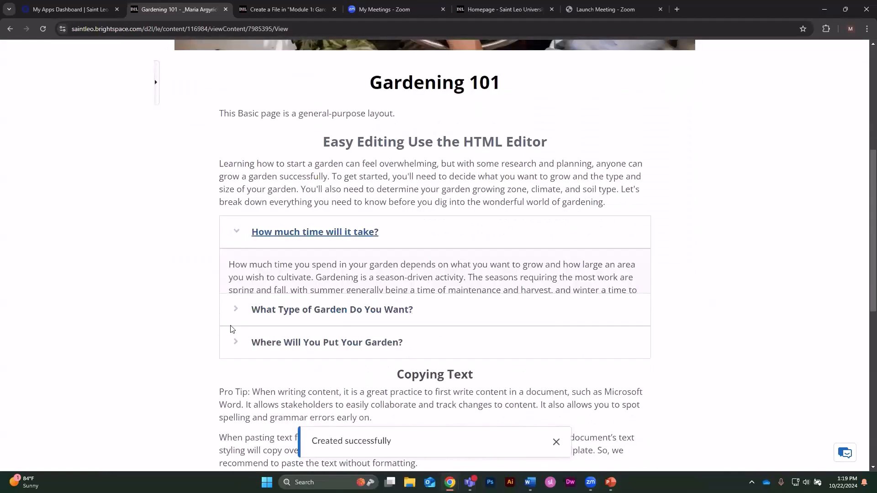
left_click(234, 343)
scroll(236, 358, "down", 3)
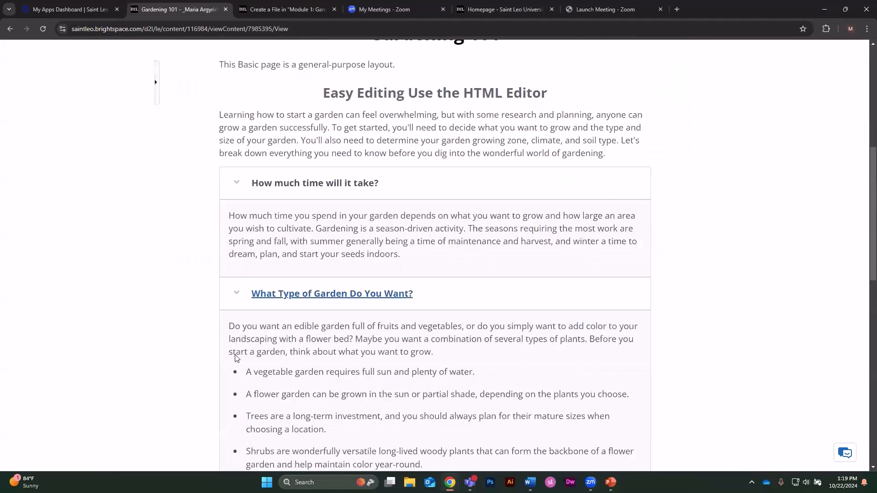
left_click(236, 417)
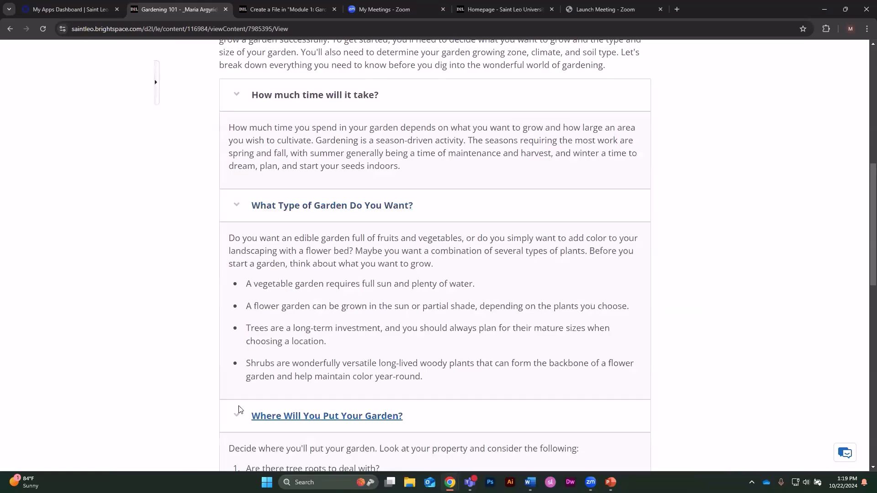
scroll(237, 410, "down", 3)
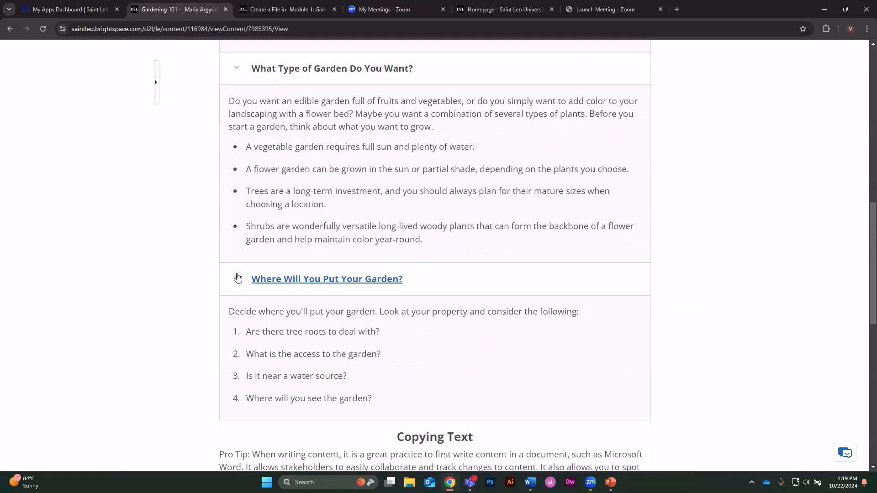
left_click(237, 278)
left_click(236, 72)
scroll(237, 84, "up", 3)
left_click(236, 95)
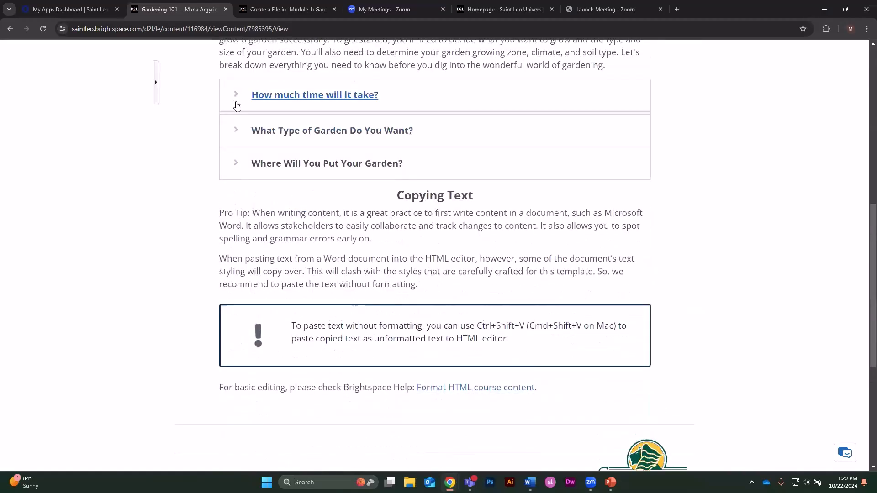
scroll(250, 150, "up", 2)
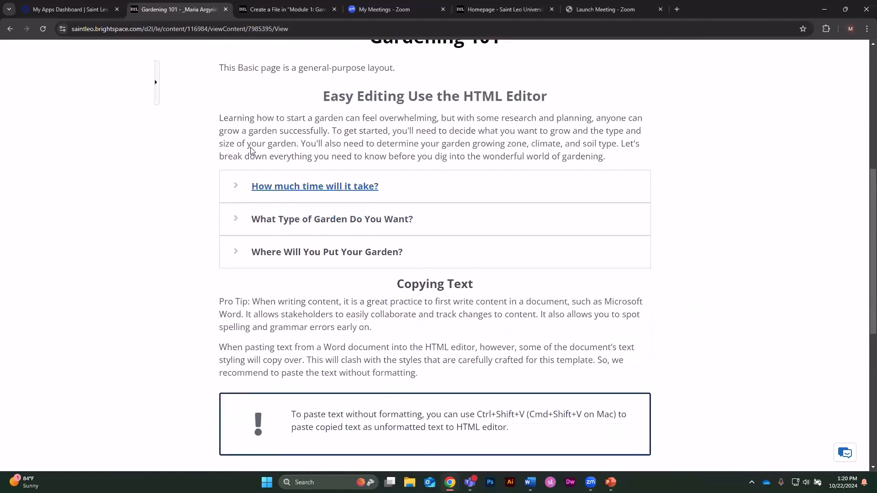
scroll(251, 151, "up", 2)
scroll(264, 149, "up", 4)
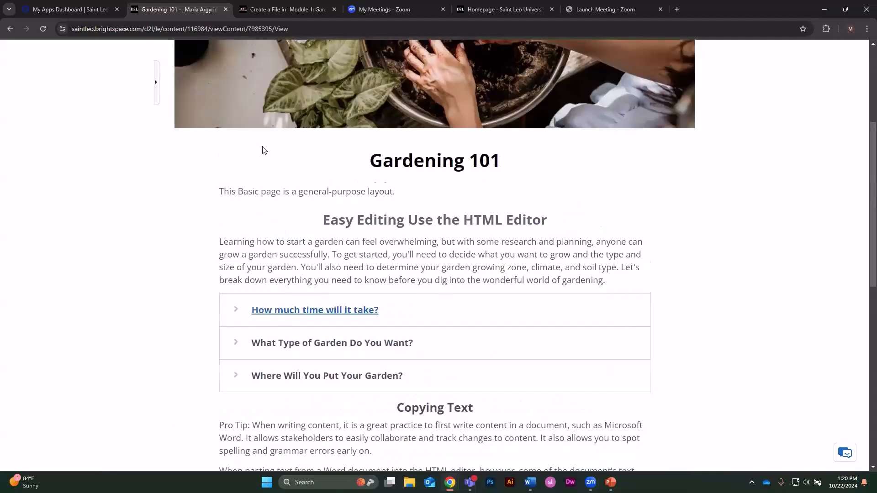
Reopen the Gardening 101 page for editing and replace the "Copying Text" heading with "Soil requirements" as plain text
left_click(305, 102)
left_click(322, 153)
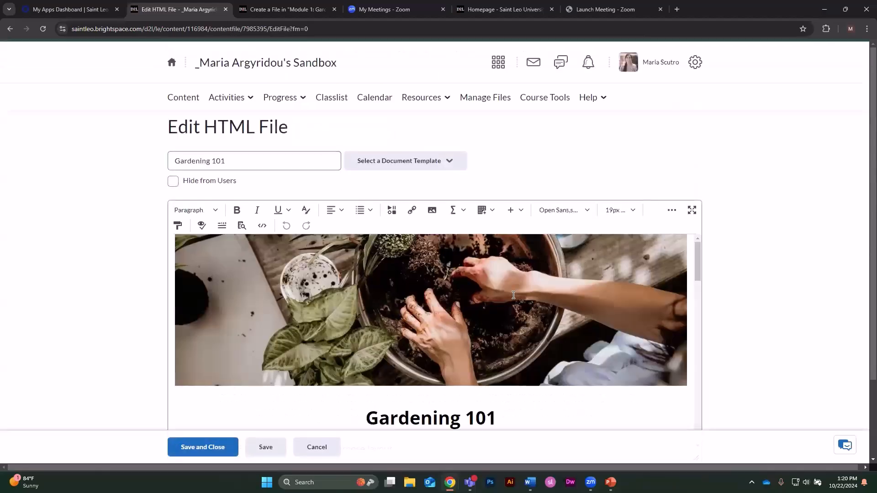
scroll(691, 222, "down", 2)
left_click_drag(697, 179, 706, 315)
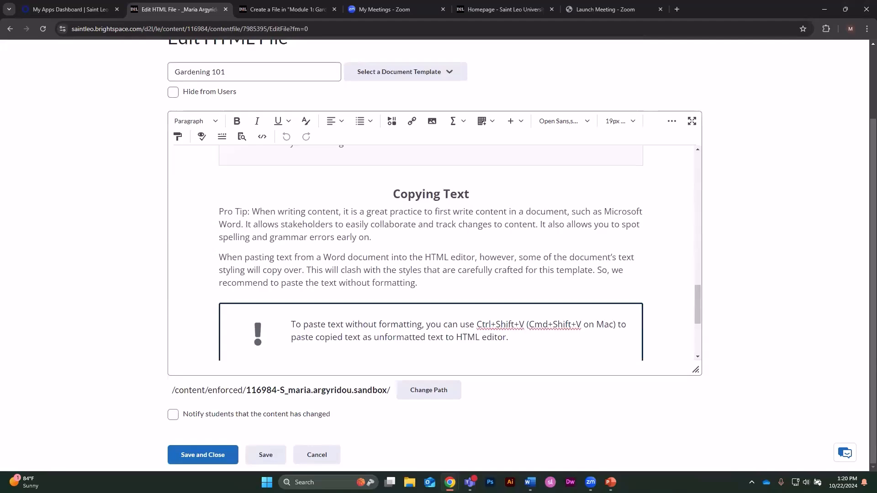
key("alt+Tab")
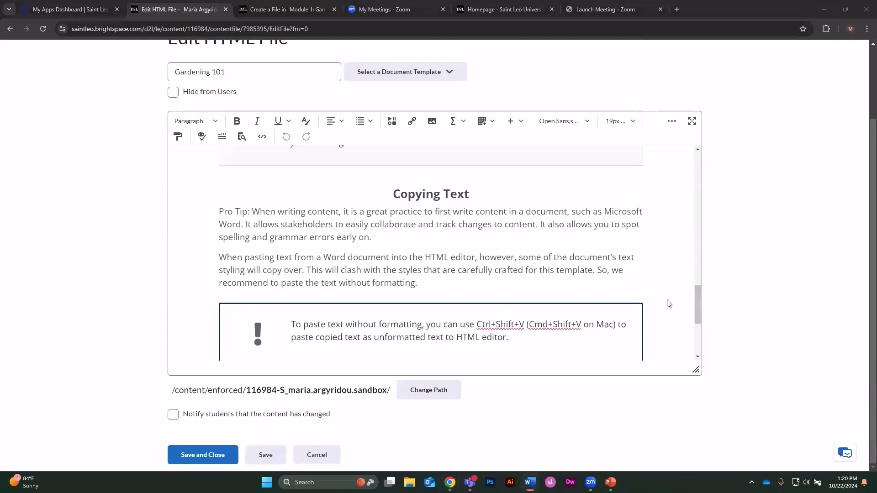
scroll(469, 286, "up", 2)
left_click_drag(470, 286, 392, 286)
right_click(428, 290)
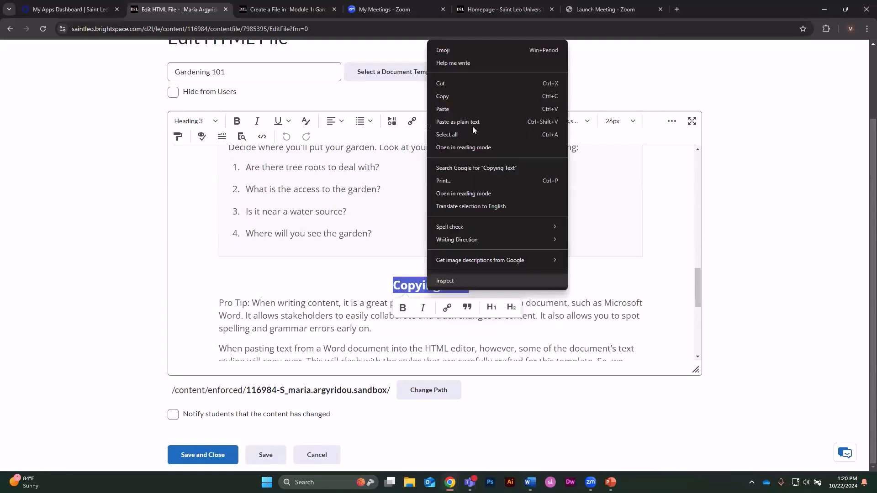
left_click(473, 124)
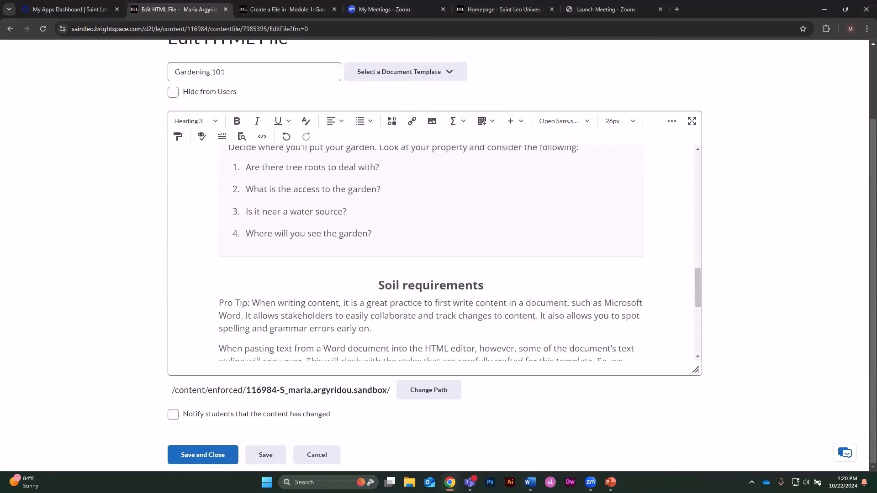
Replace the two placeholder paragraphs under "Soil requirements" with the prepared soil paragraph as plain text, and add a blank line below it
key("alt+Tab")
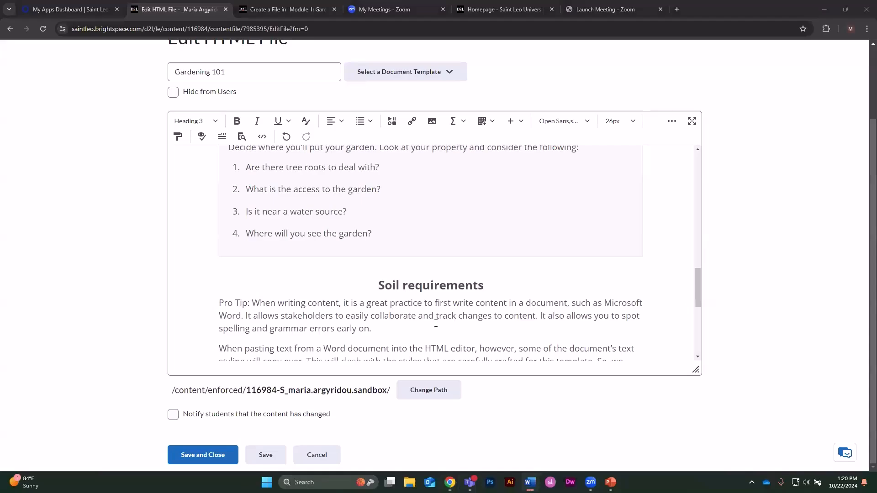
scroll(436, 323, "down", 1)
left_click_drag(418, 329, 219, 258)
right_click(229, 262)
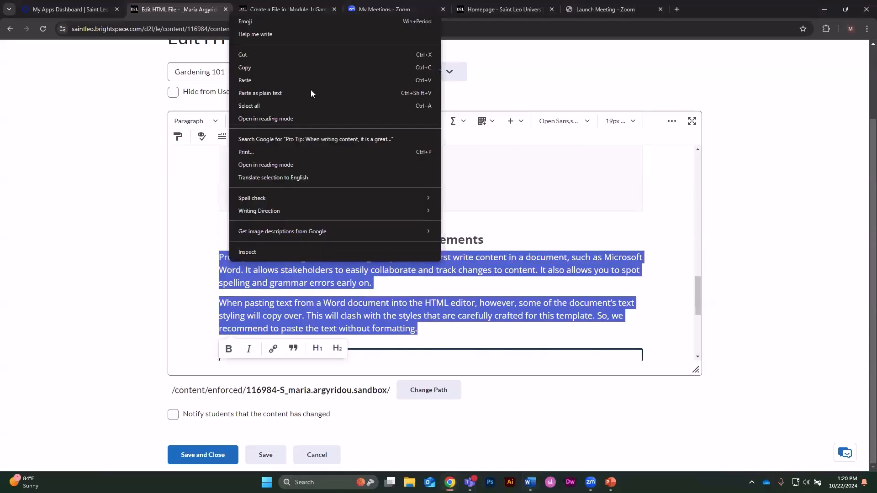
left_click(311, 93)
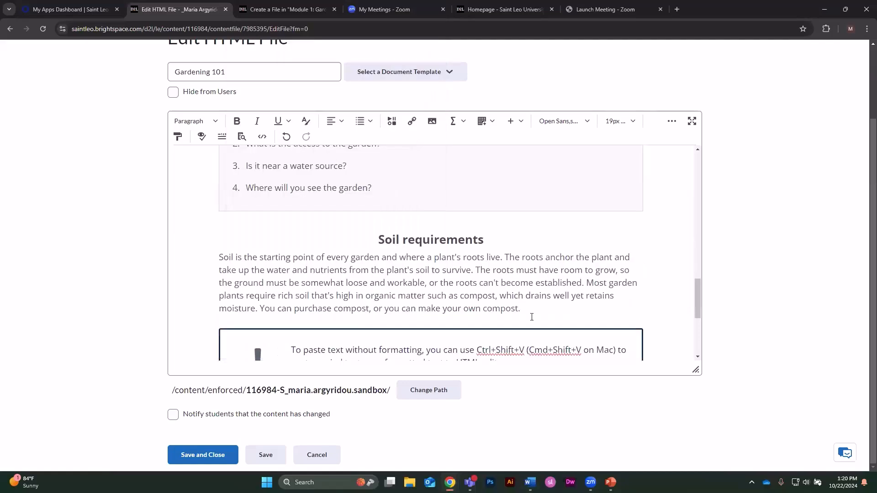
key("Return")
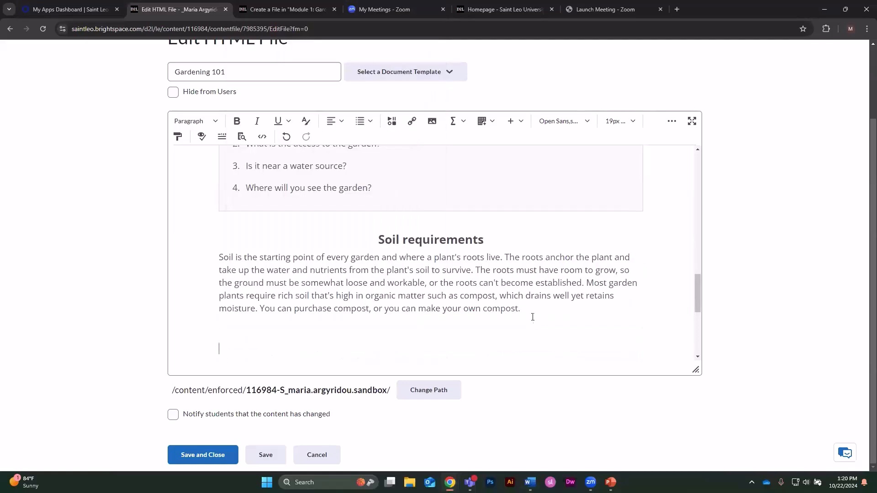
Switch to the scratch file page in the other browser tab and replace its content with the 10_tabs template
scroll(530, 315, "up", 3)
scroll(501, 292, "up", 1)
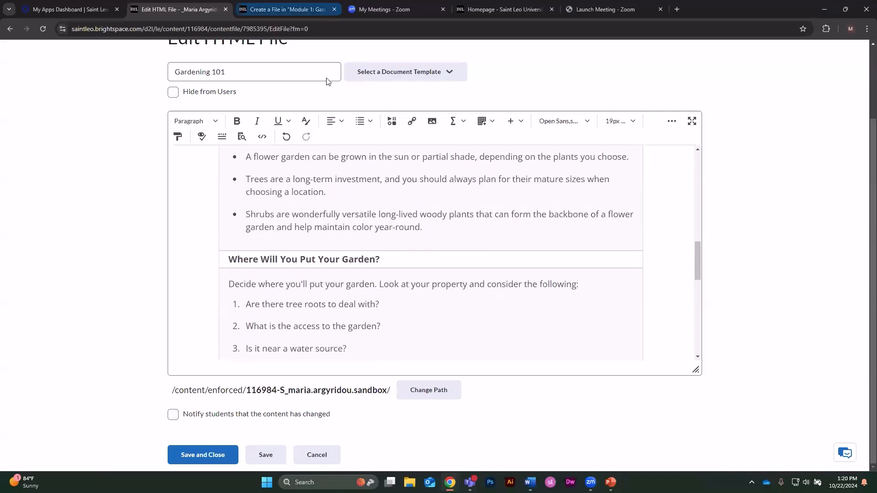
key("ctrl+Tab")
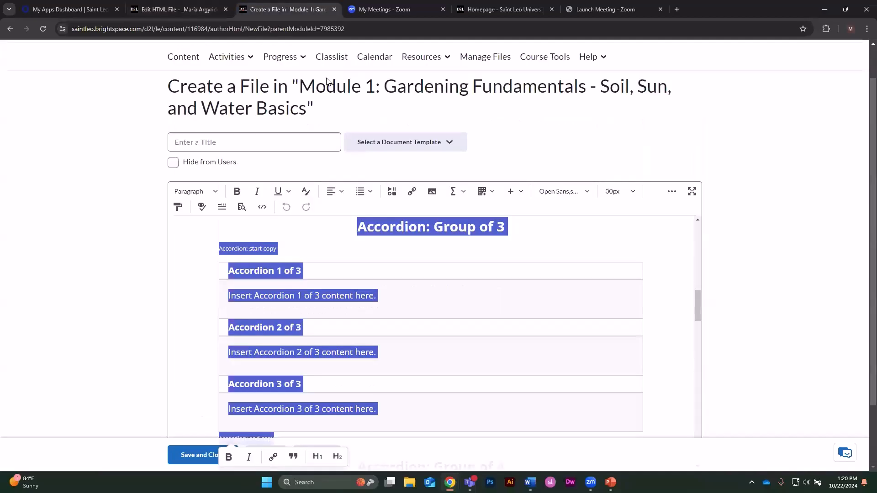
left_click(450, 145)
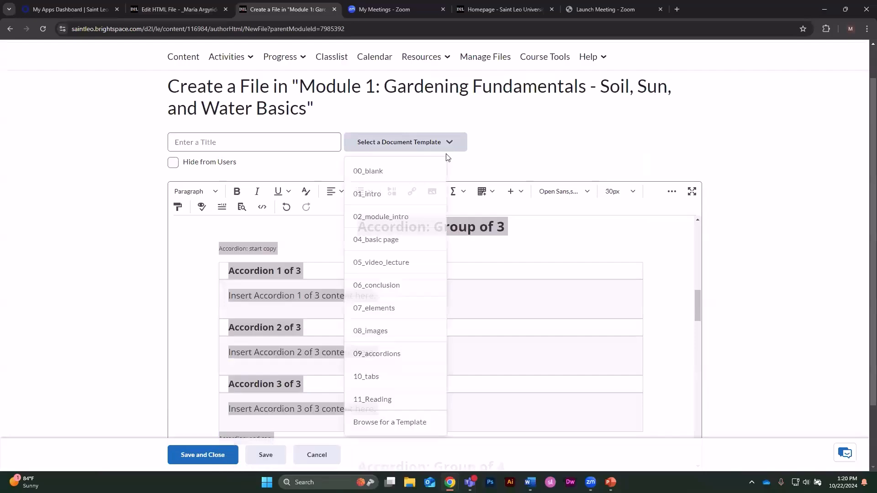
left_click(389, 383)
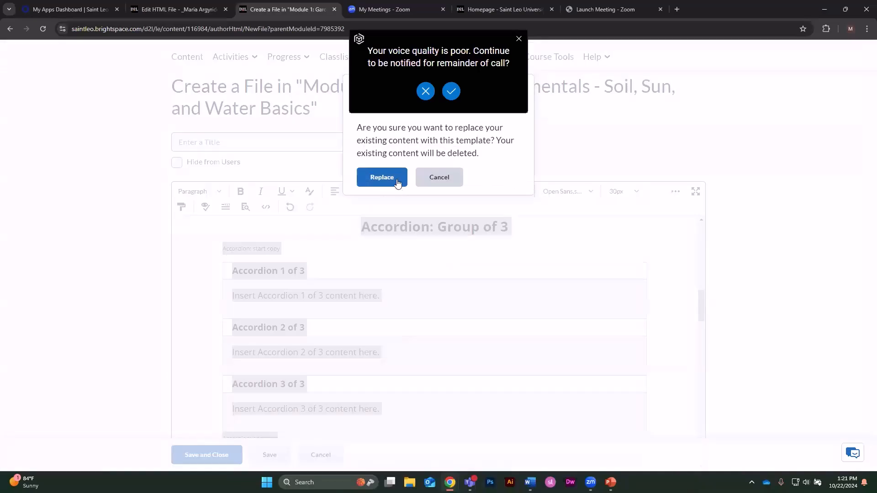
left_click(397, 182)
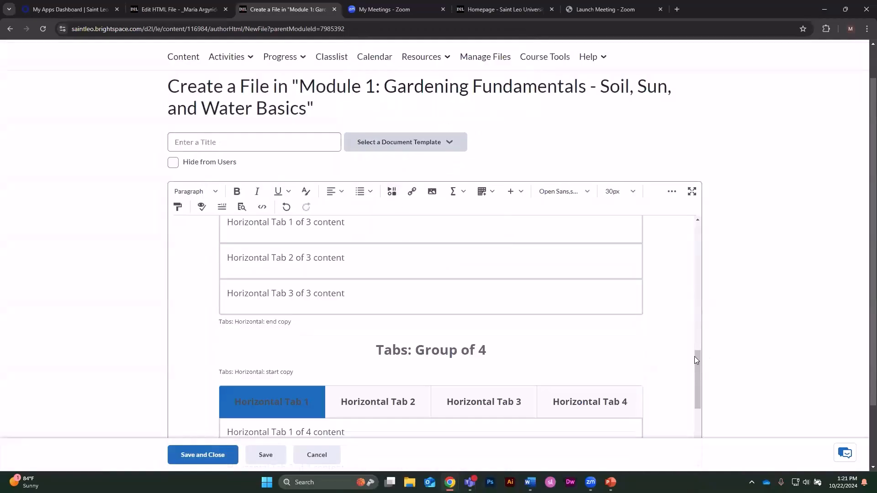
Copy the whole "Tabs: Group of 3" block from the template and paste it below the soil paragraph on the Gardening 101 page
mouse_move(694, 356)
left_mouse_down()
mouse_move(692, 279)
mouse_move(702, 424)
mouse_move(694, 335)
mouse_move(694, 343)
left_mouse_up()
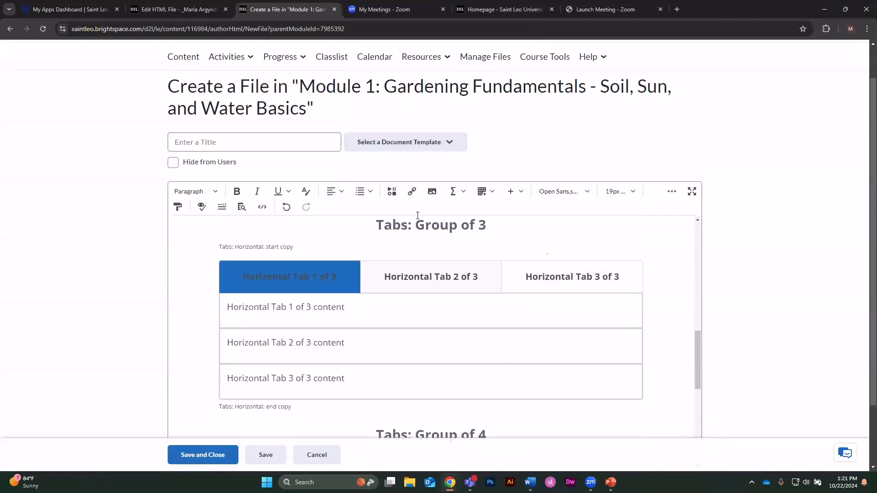
left_click_drag(375, 229, 492, 409)
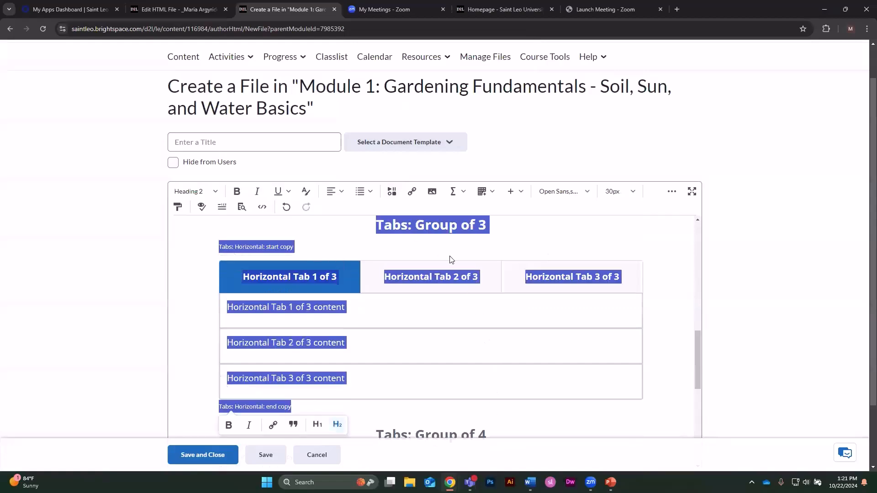
right_click(445, 229)
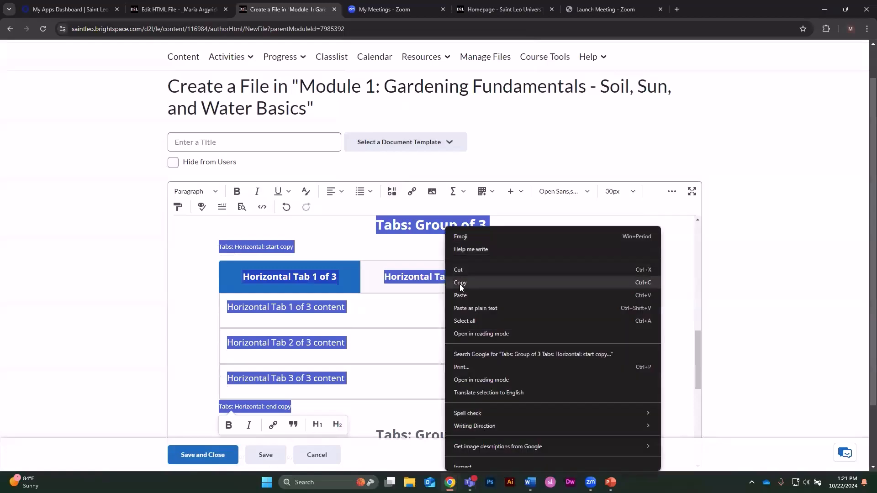
left_click(460, 284)
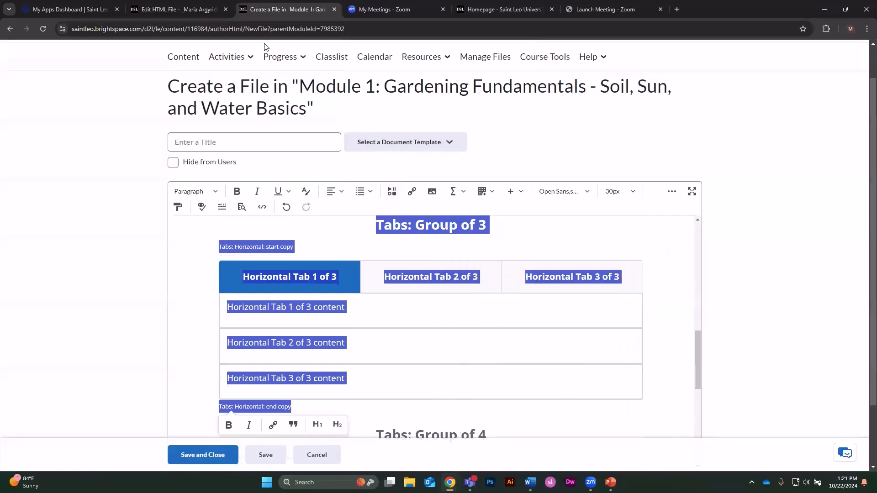
left_click(179, 9)
scroll(316, 232, "down", 5)
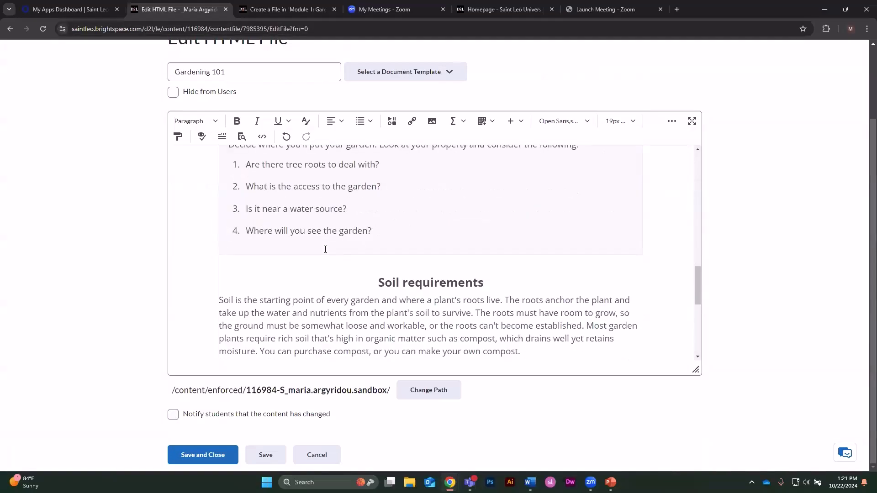
right_click(285, 289)
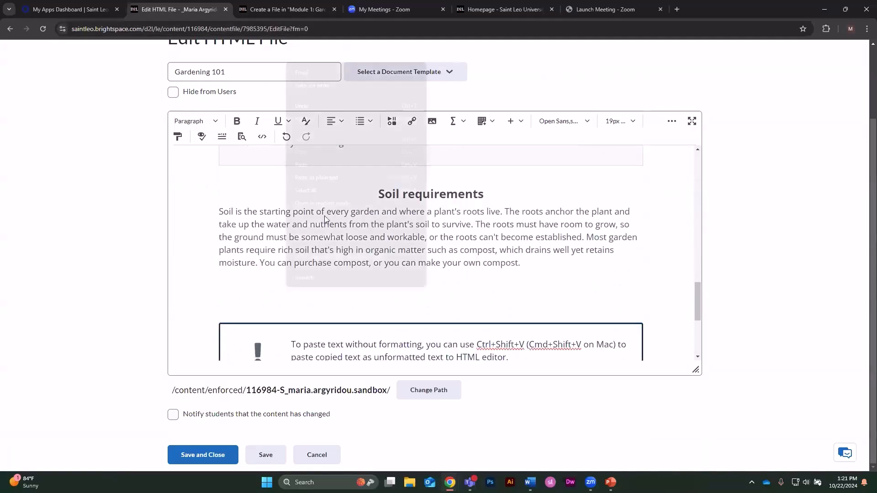
left_click(326, 164)
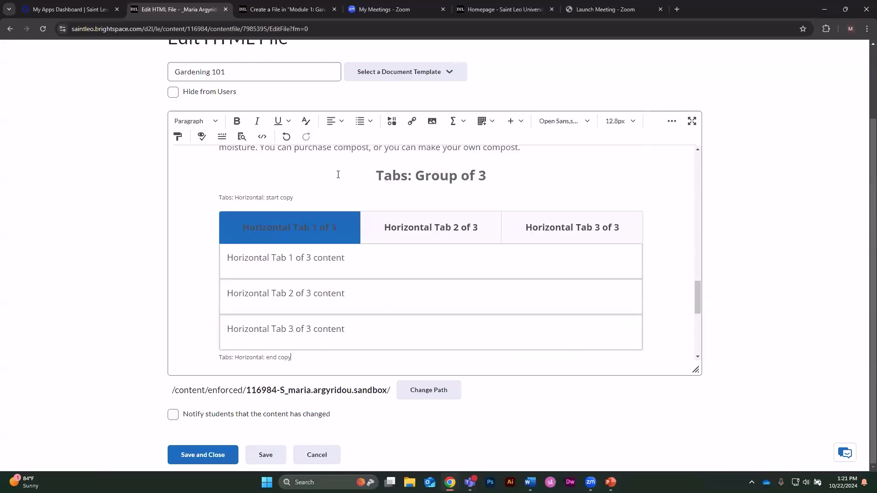
Delete the "Tabs: Group of 3" heading and the horizontal tabs' start copy and end copy labels around the pasted block
left_click(361, 175)
left_click_drag(463, 179, 493, 179)
key("Delete")
key("Delete")
left_click_drag(294, 167, 214, 167)
key("Delete")
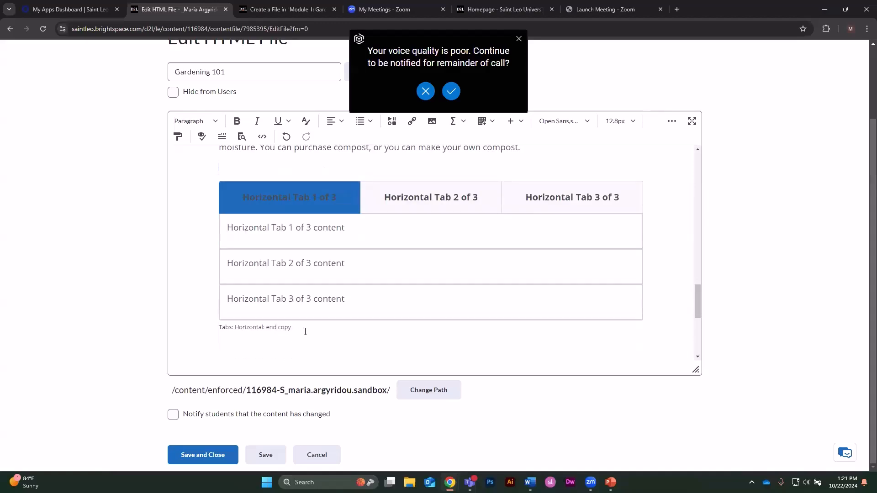
left_click_drag(292, 327, 215, 327)
key("Delete")
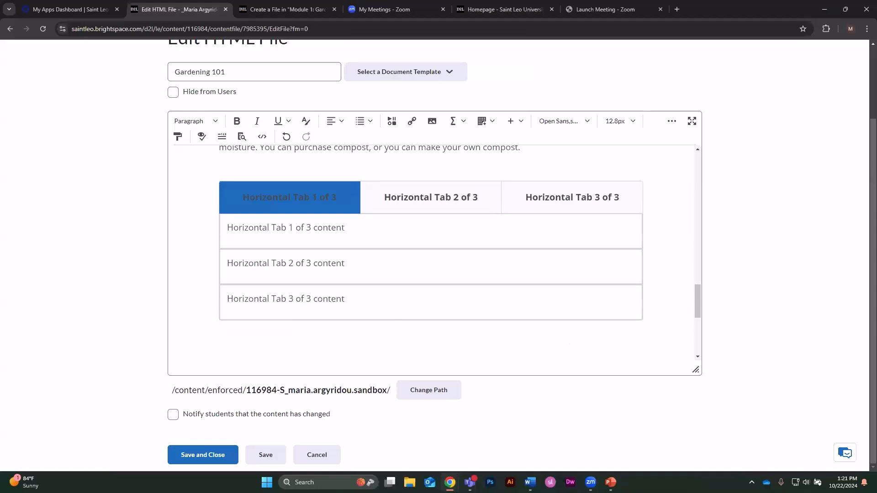
Replace the first tab's title with "How to Determine the Type of Soil You Have" and its content with the prepared text, as plain text
key("alt+Tab")
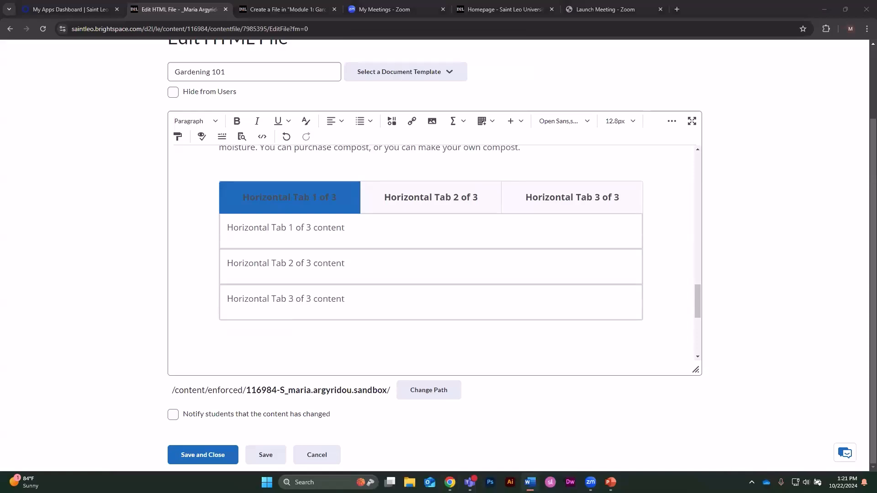
left_click_drag(348, 199, 242, 198)
right_click(262, 198)
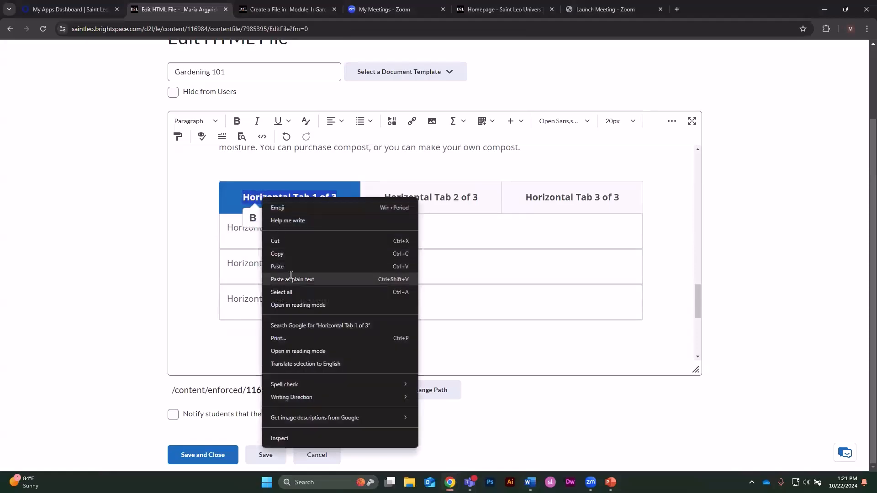
left_click(293, 279)
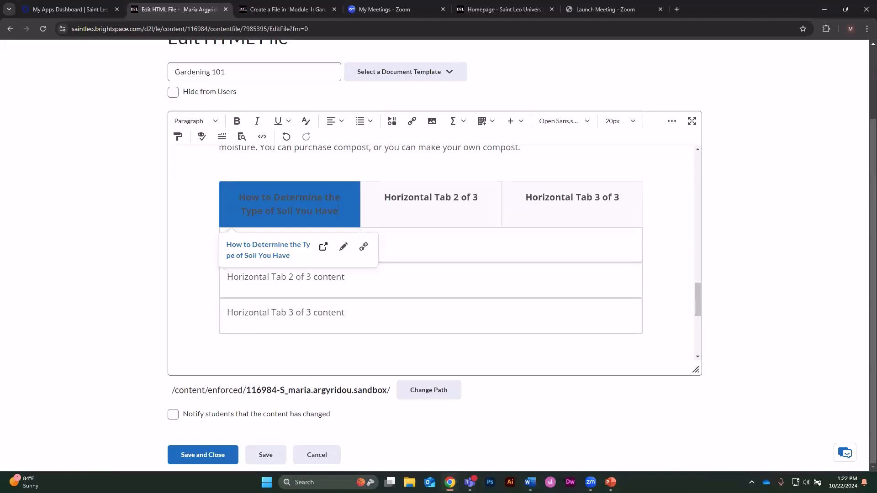
key("alt+Tab")
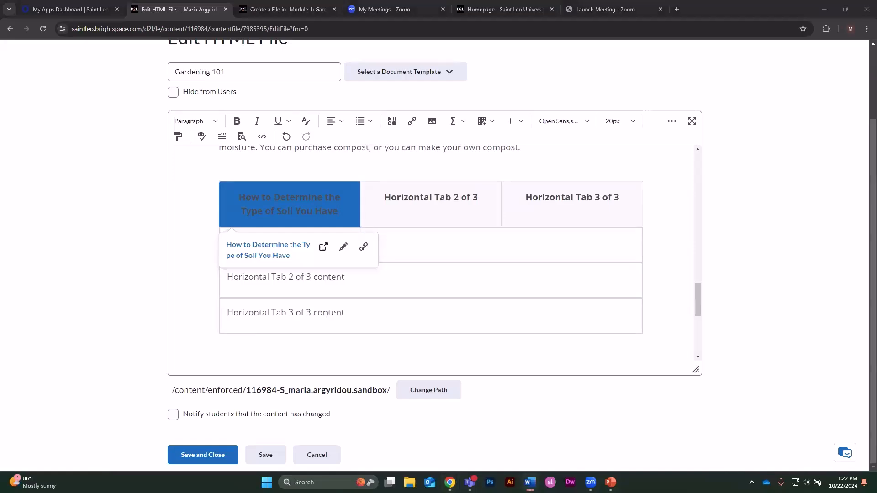
left_click(438, 250)
left_click_drag(380, 238, 237, 241)
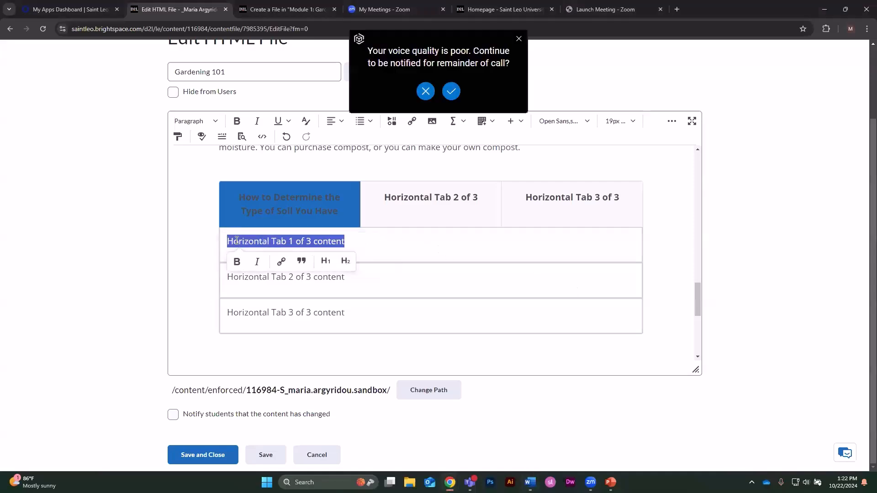
right_click(243, 240)
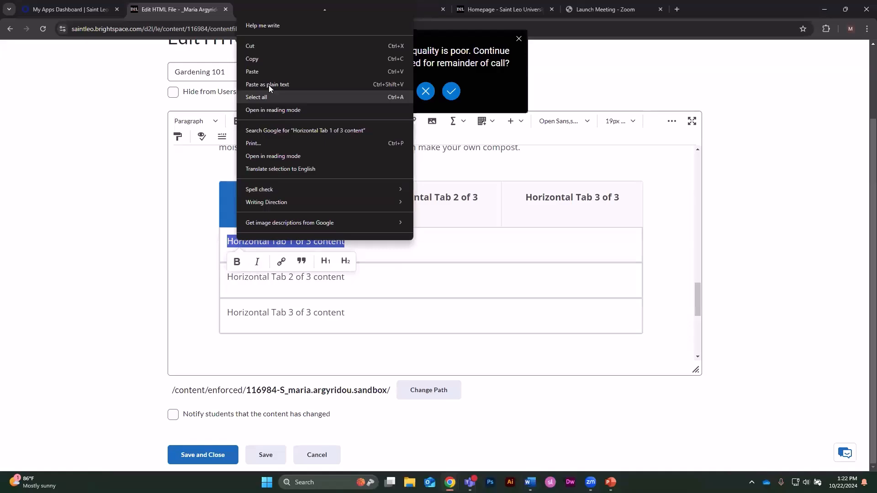
left_click(268, 85)
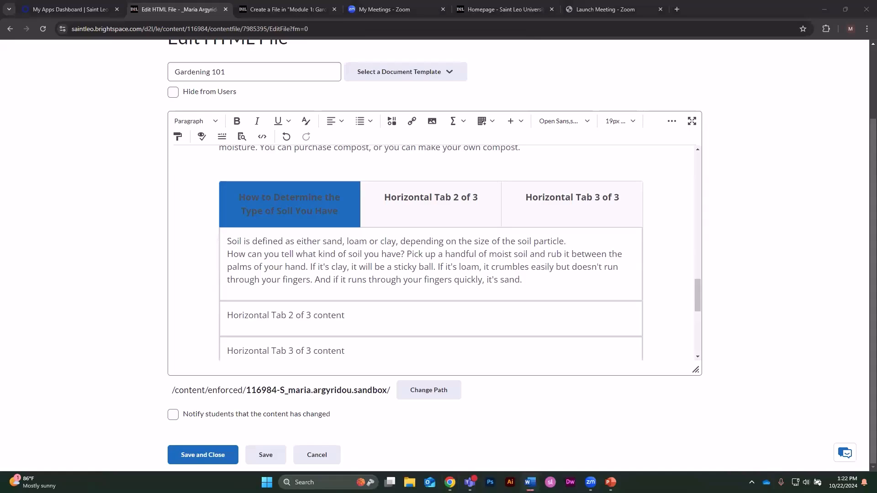
Replace the second tab's title with "How to Improve Your Soil" and its content with the prepared compost text, as plain text
left_click_drag(478, 197, 384, 197)
right_click(400, 196)
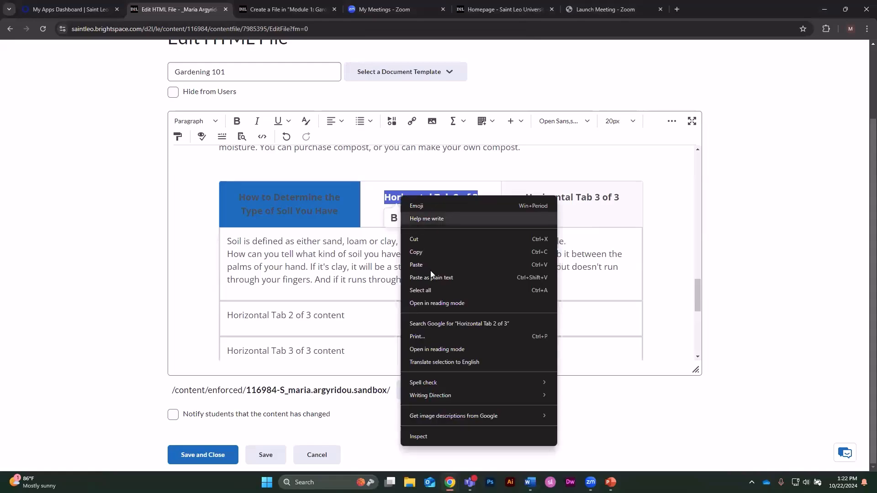
left_click(431, 276)
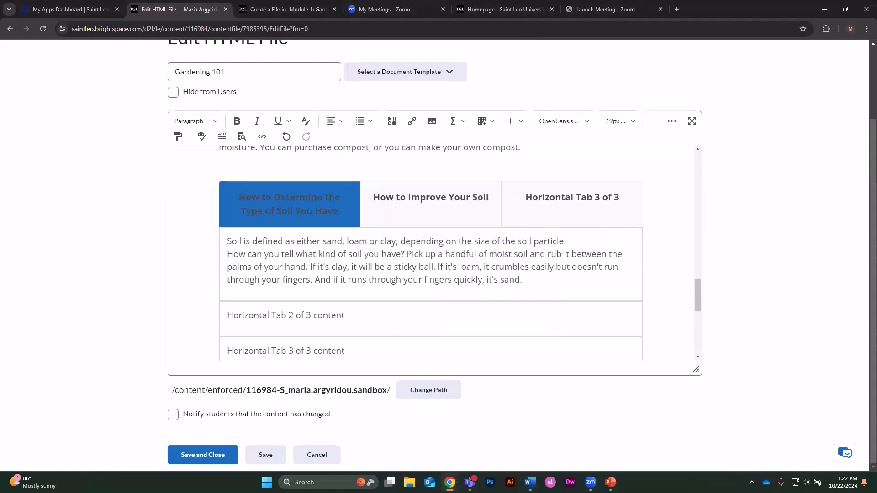
key("alt+Tab")
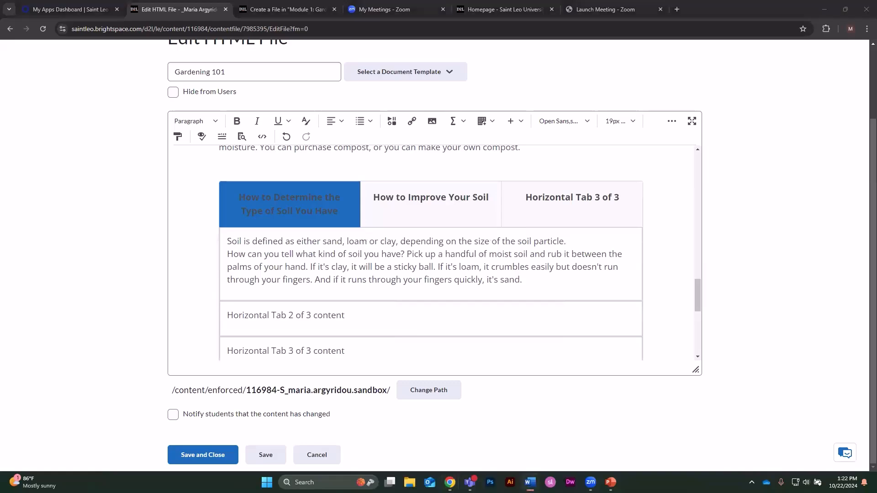
left_click_drag(358, 316, 226, 316)
right_click(242, 315)
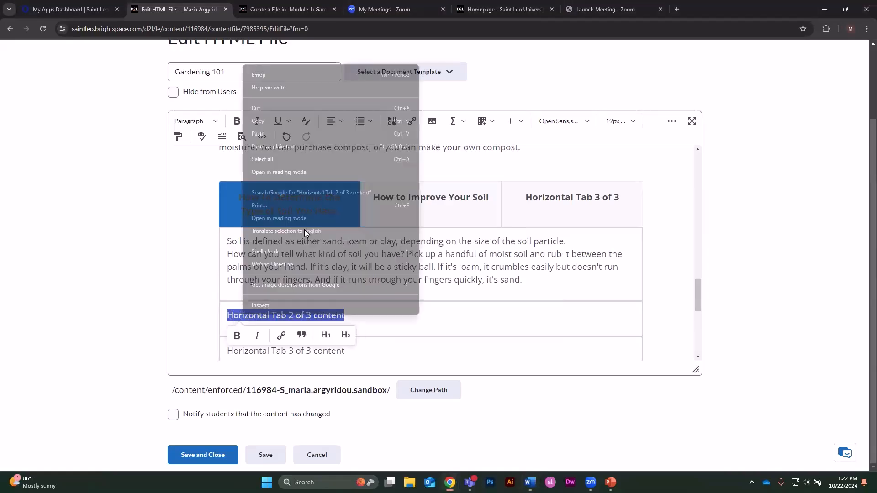
left_click(323, 150)
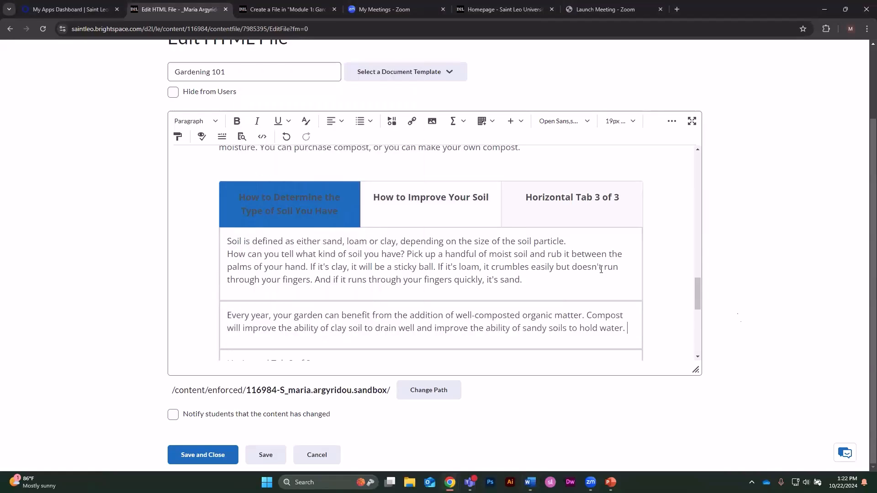
Replace the third tab's title with "Soil pH Basics" from the prepared document, keeping it as plain text
key("alt+Tab")
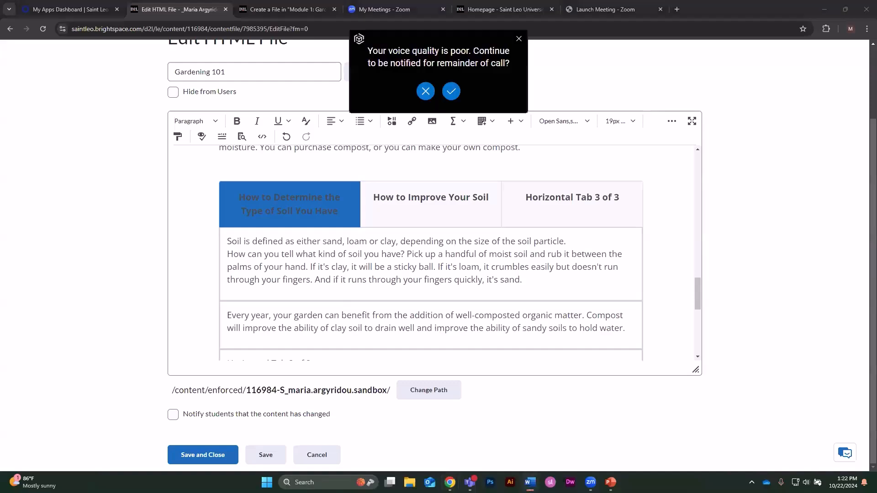
triple_click(579, 200)
left_click(579, 200)
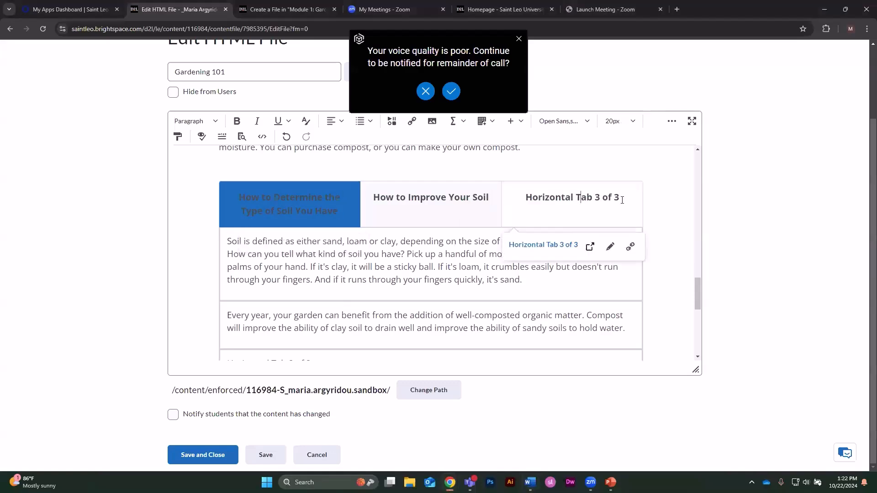
triple_click(531, 200)
right_click(543, 199)
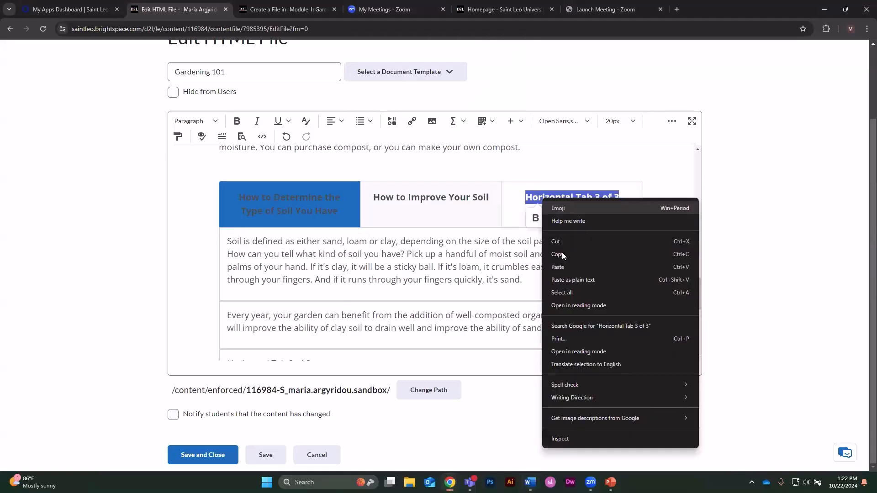
left_click(565, 267)
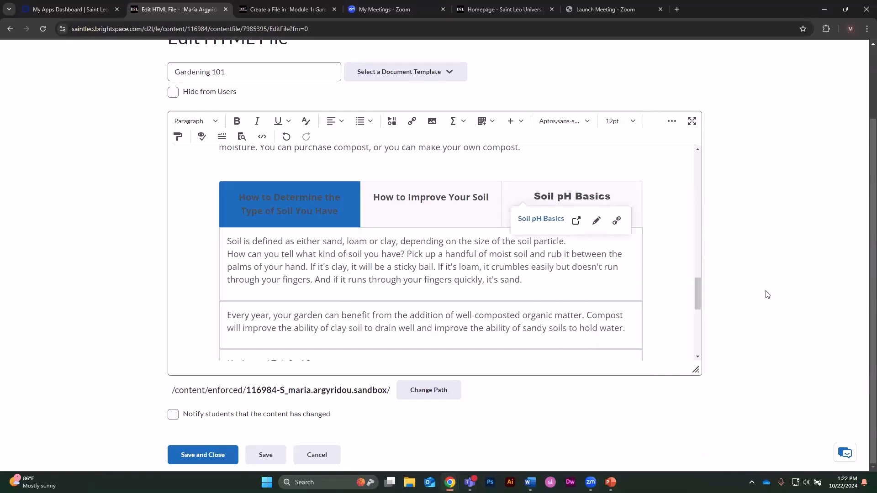
key("ctrl+z")
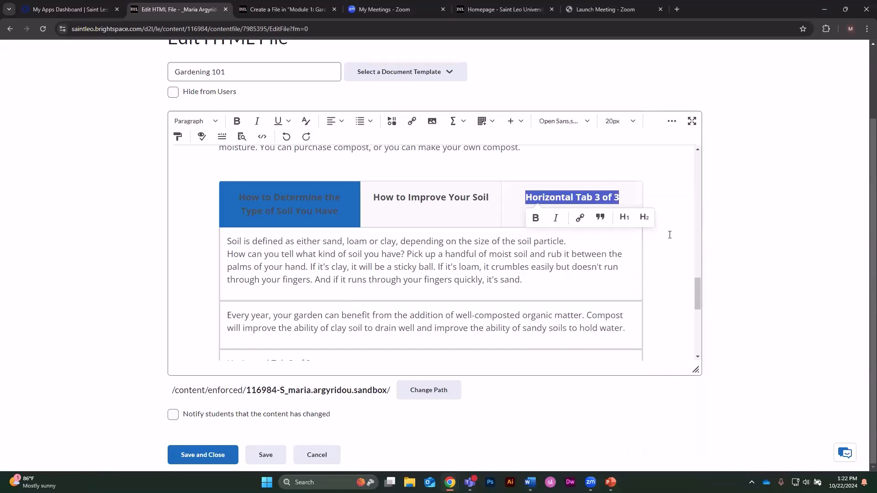
right_click(612, 197)
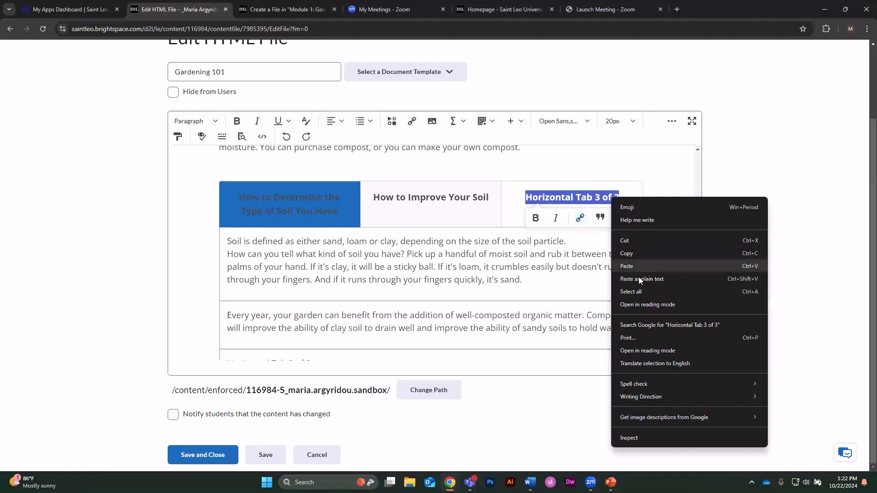
left_click(639, 278)
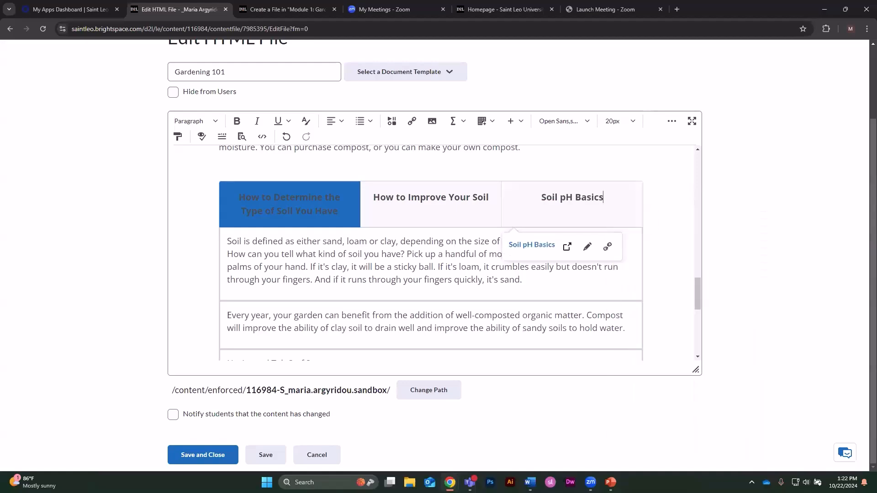
Replace the third tab's placeholder content with the prepared soil pH text as plain text, and save and close the page
key("alt+Tab")
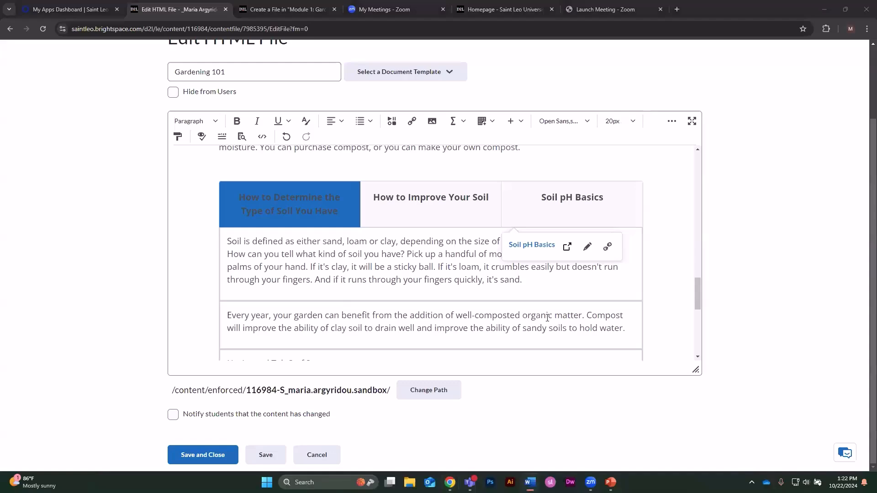
scroll(392, 274, "down", 2)
left_click_drag(345, 272, 238, 274)
right_click(238, 274)
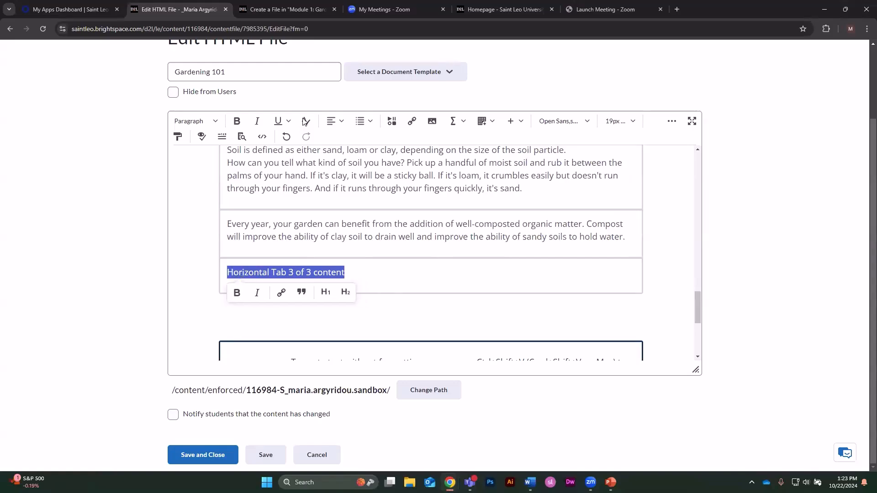
left_click(306, 106)
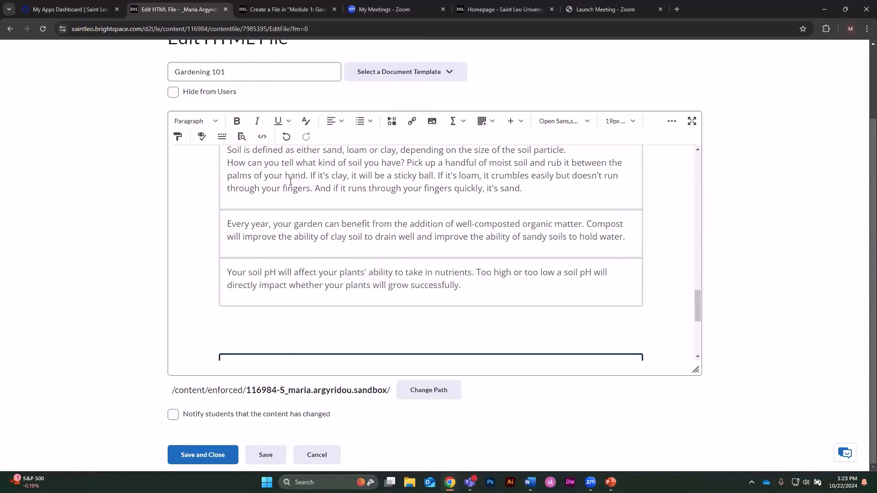
left_click(211, 458)
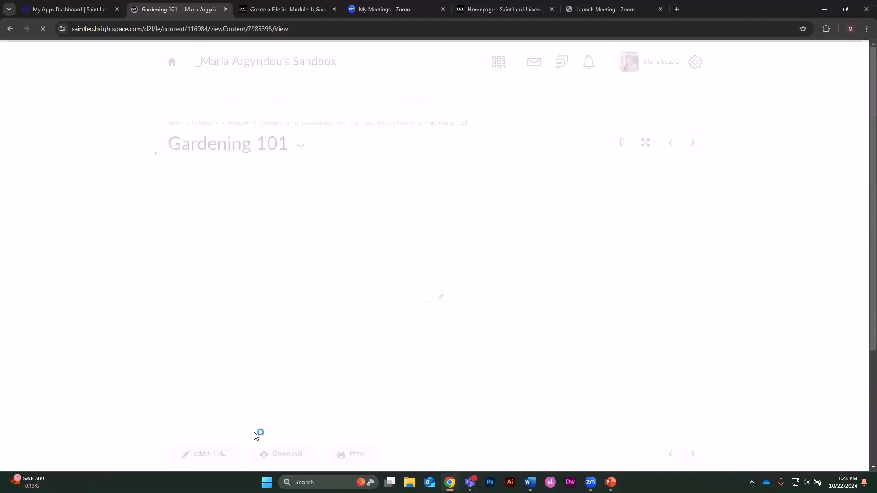
Check the saved Gardening 101 page, viewing the content of each of the three soil tabs
scroll(382, 342, "down", 9)
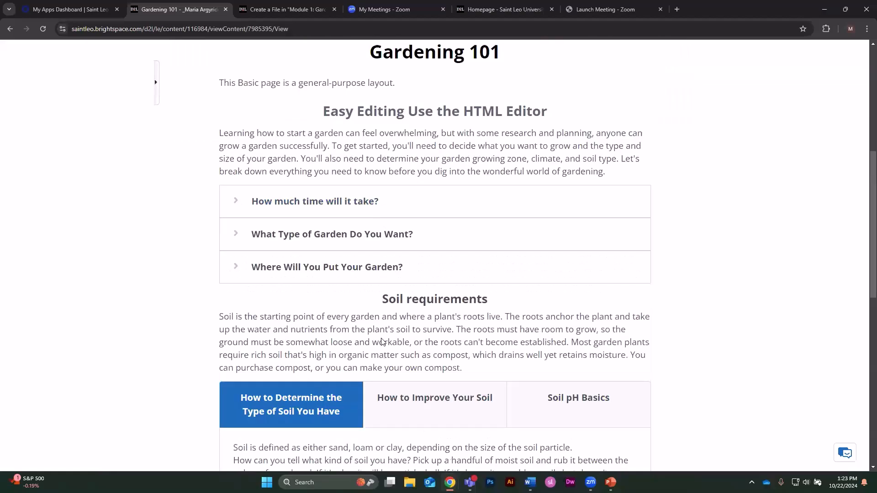
scroll(331, 255, "down", 1)
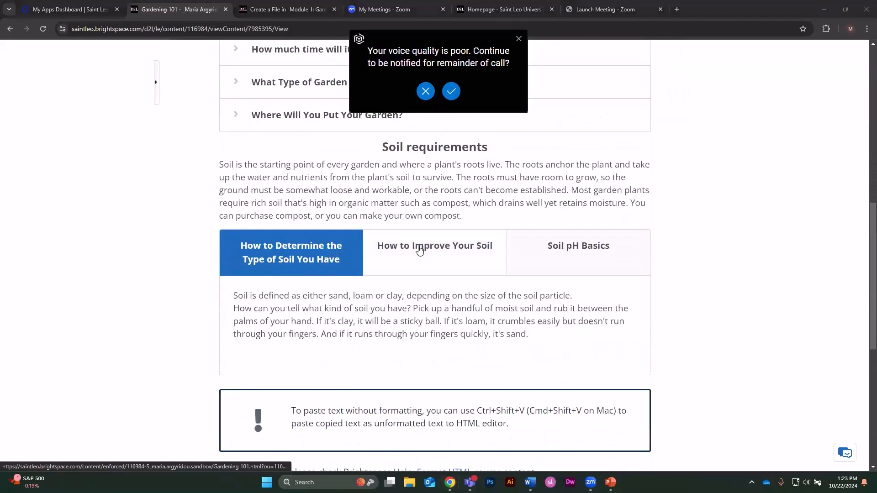
left_click(417, 246)
left_click(554, 252)
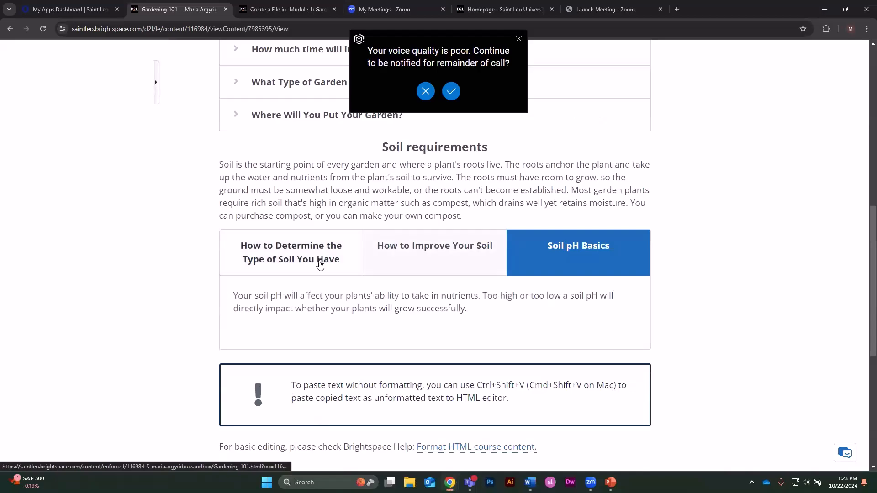
left_click(323, 259)
scroll(326, 260, "up", 7)
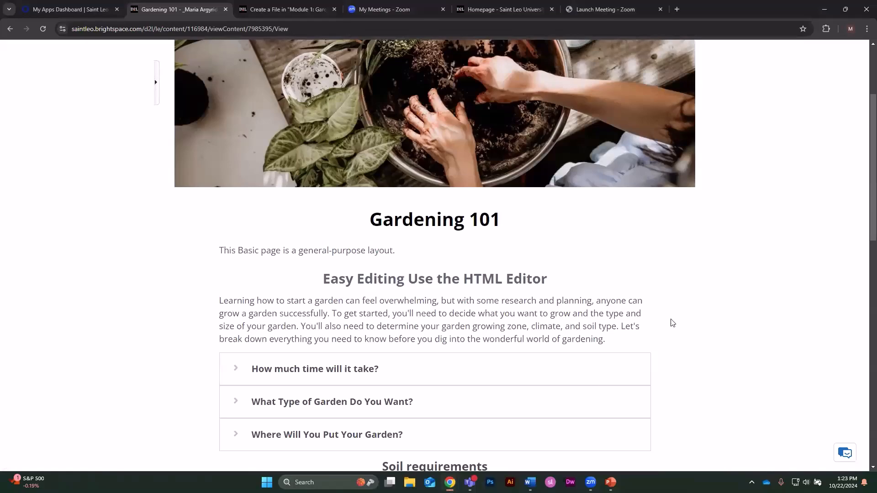
scroll(322, 144, "up", 3)
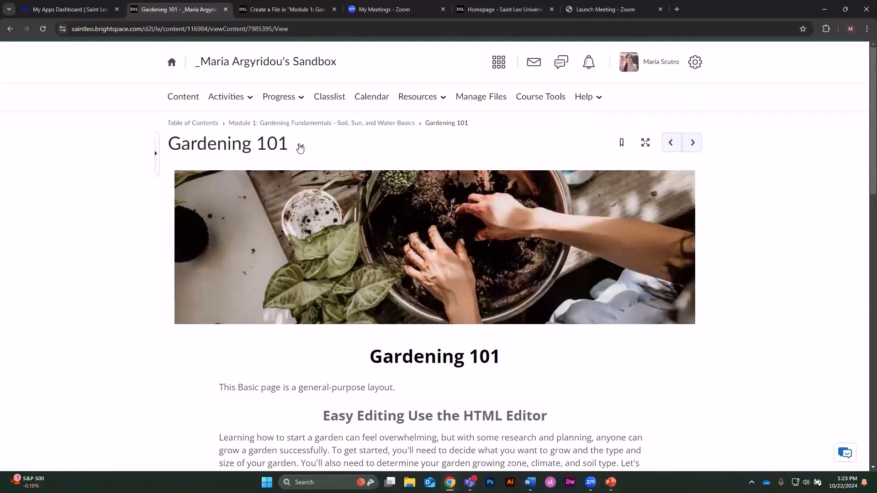
Reopen the Gardening 101 page for HTML editing and add an empty line between the introductory paragraph and the accordion
left_click(300, 146)
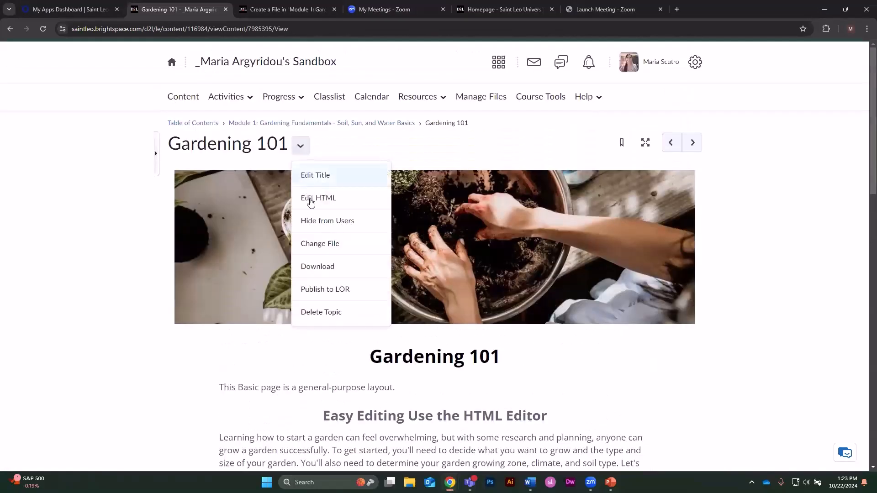
left_click(310, 199)
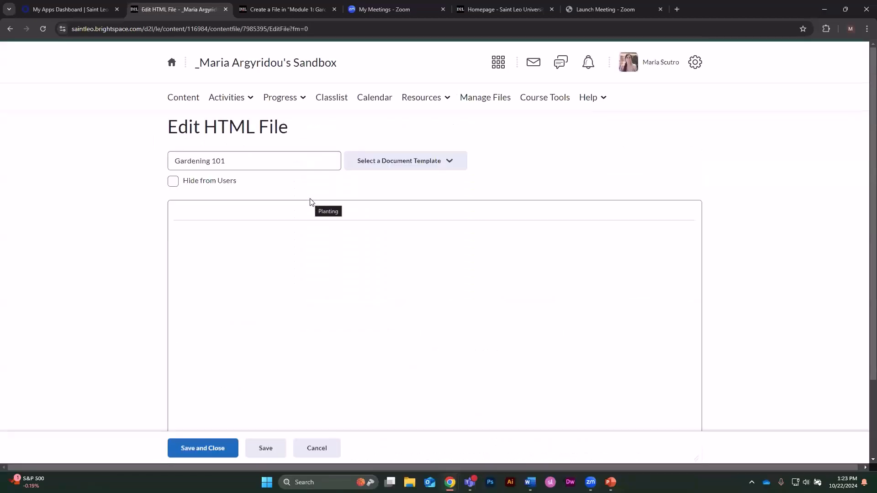
scroll(409, 323, "down", 3)
scroll(409, 322, "down", 5)
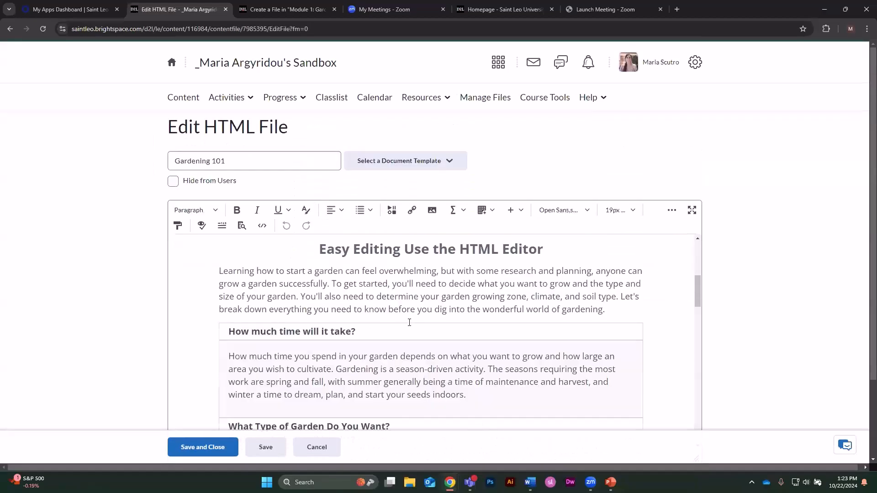
scroll(423, 315, "up", 2)
left_click(428, 334)
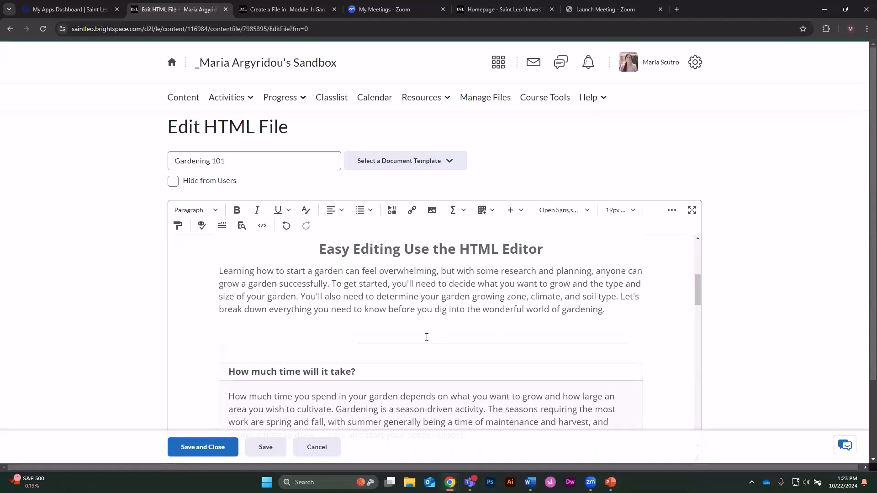
Examine the built-in Accordion element's format options, item fields and option to add items, and close it without inserting
left_click(510, 211)
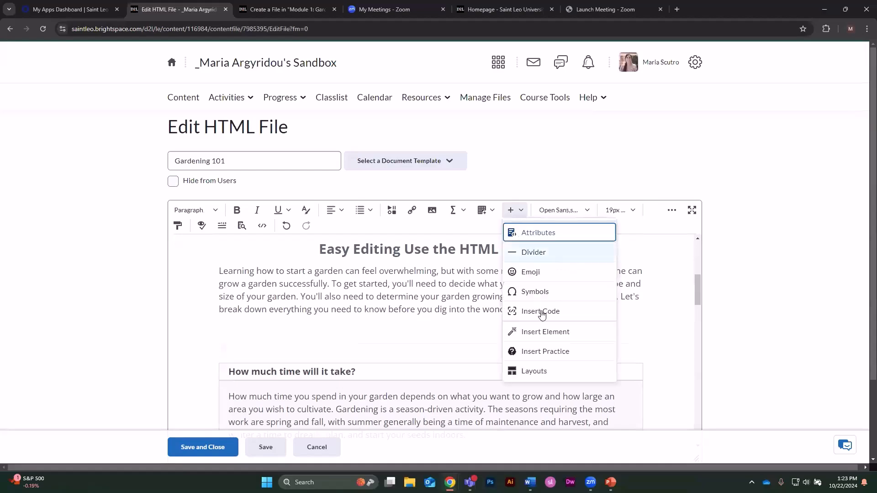
left_click(542, 332)
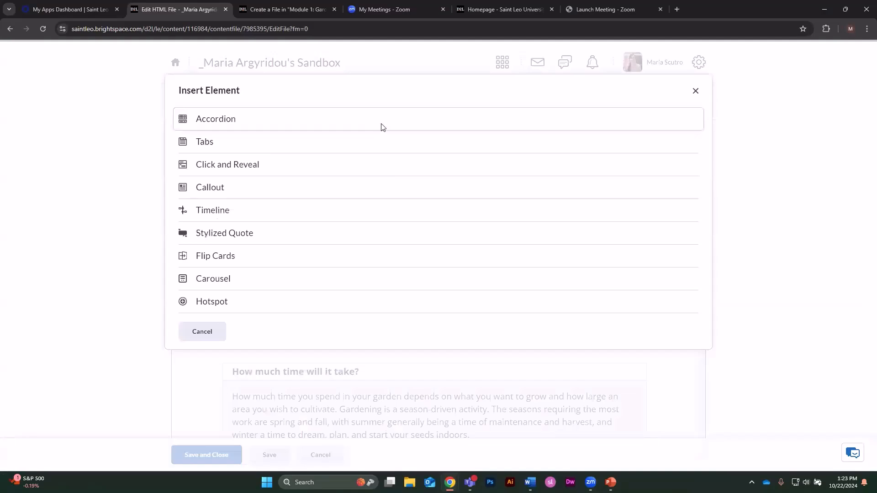
left_click(382, 126)
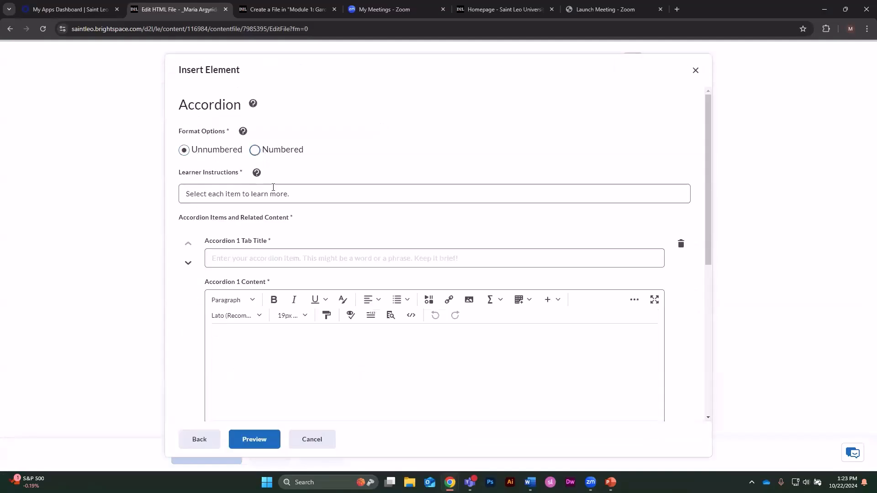
scroll(297, 245, "down", 6)
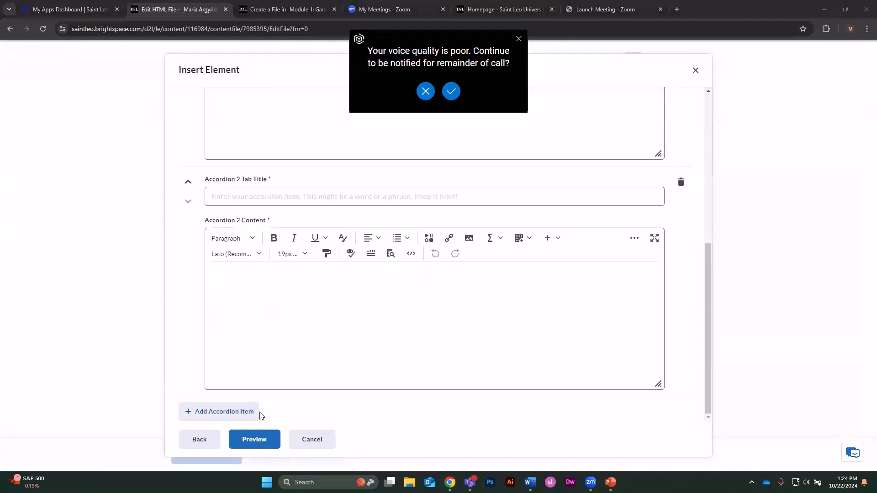
left_click(695, 72)
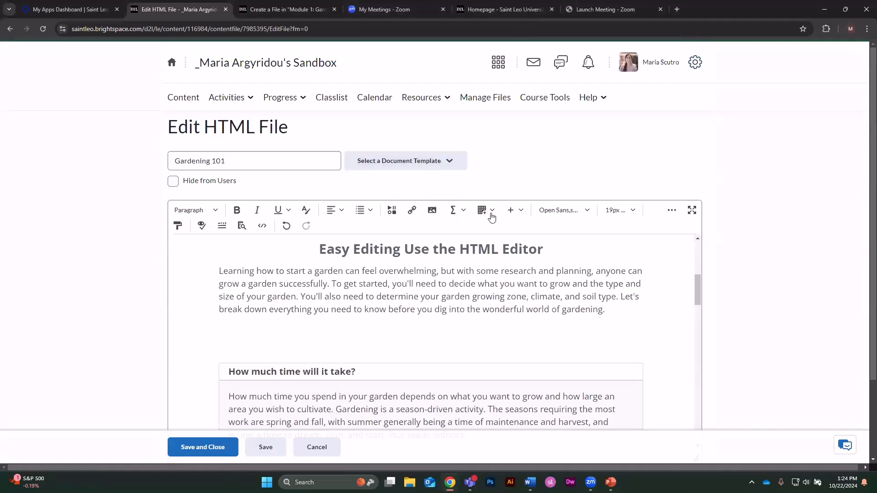
Examine the built-in Tabs element's format options, tab fields and option to add tabs, and close it without inserting
left_click(512, 210)
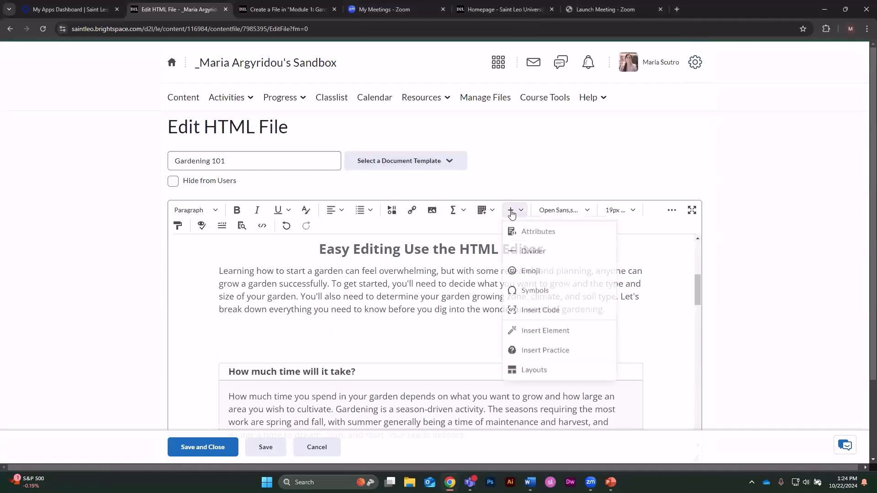
left_click(525, 332)
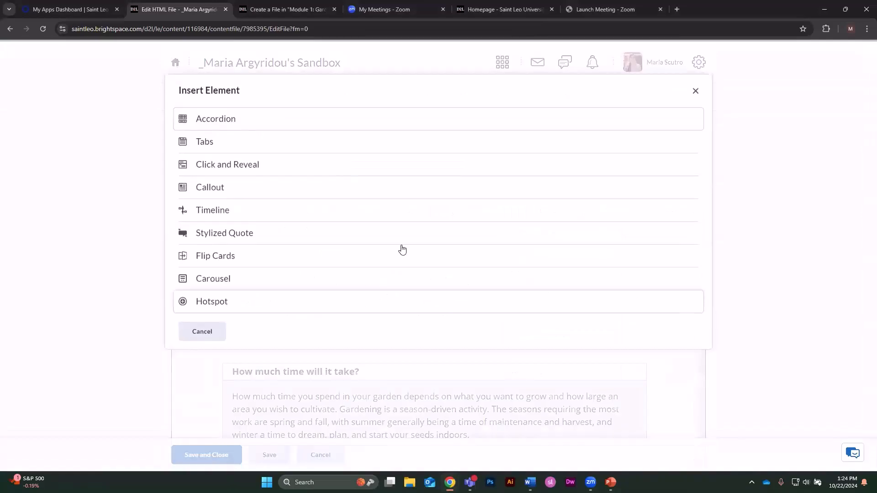
left_click(296, 144)
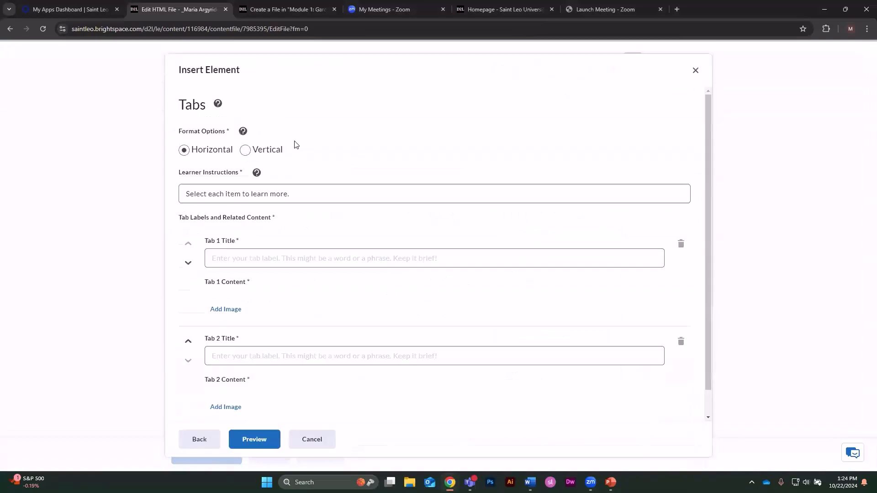
left_click(308, 191)
scroll(314, 220, "down", 3)
scroll(314, 221, "down", 5)
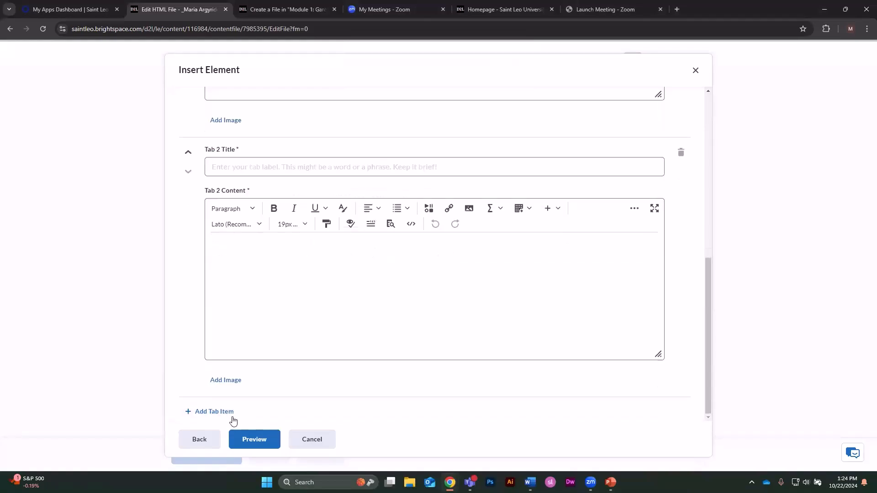
left_click(694, 71)
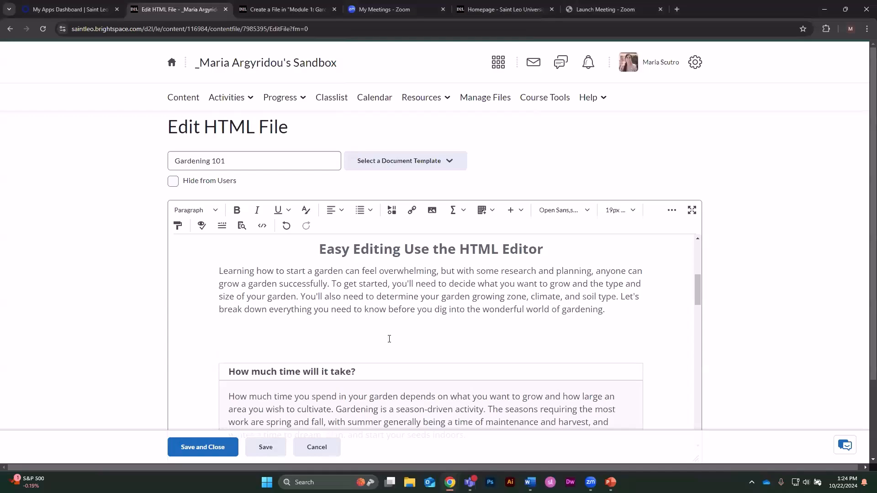
Place the text cursor on the empty line between the soil tabs and the exclamation-mark callout
scroll(389, 338, "down", 5)
scroll(393, 338, "down", 10)
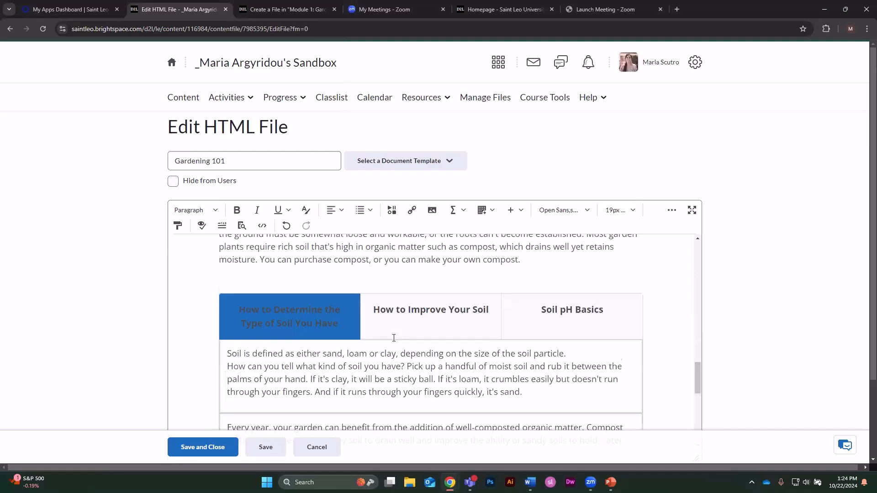
scroll(393, 338, "down", 4)
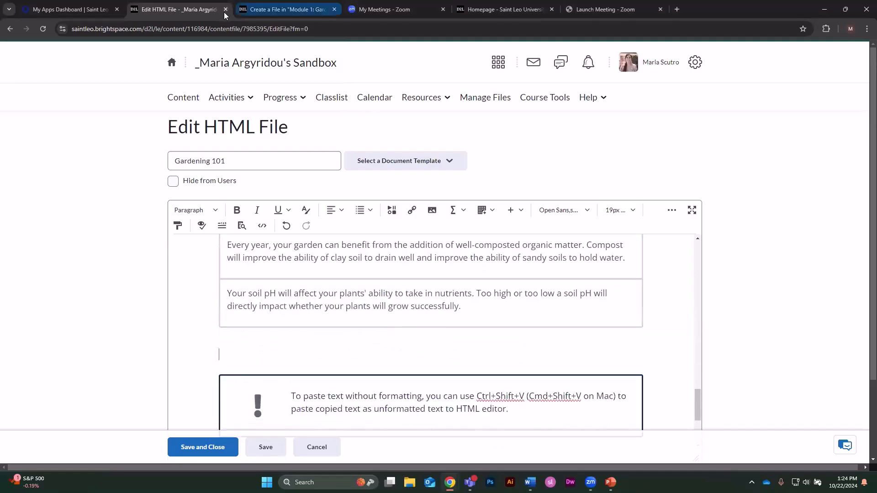
Switch to the untitled file draft in Module 1 and replace its content with the 08_images template
key("ctrl+Tab")
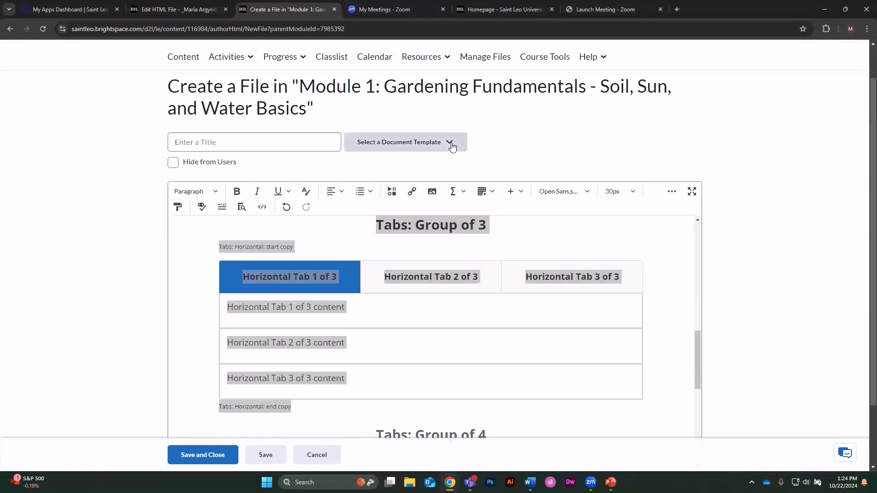
left_click(451, 146)
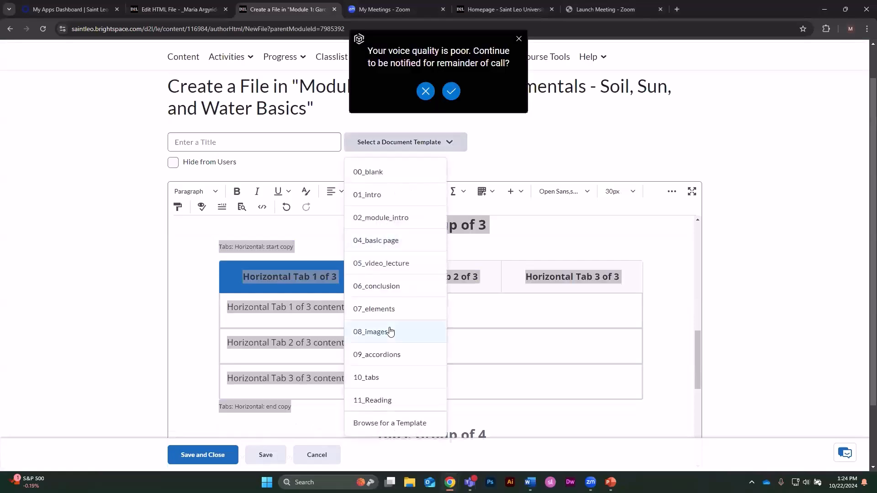
left_click(390, 331)
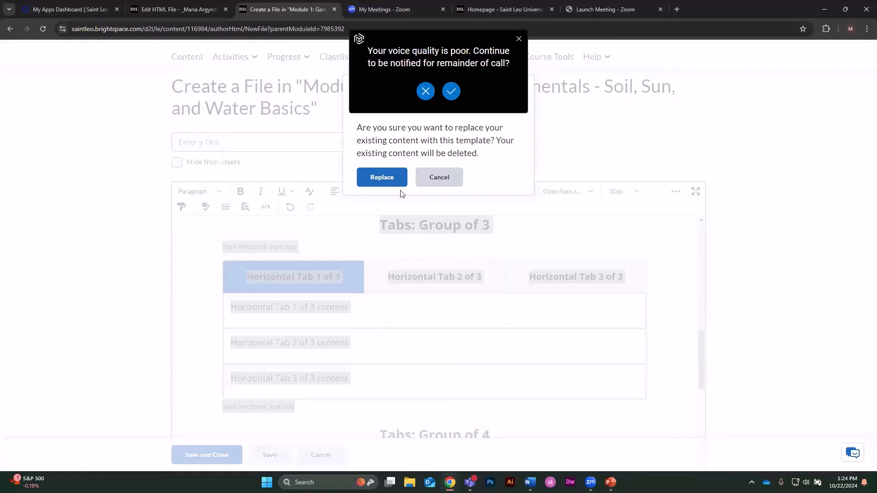
left_click(391, 178)
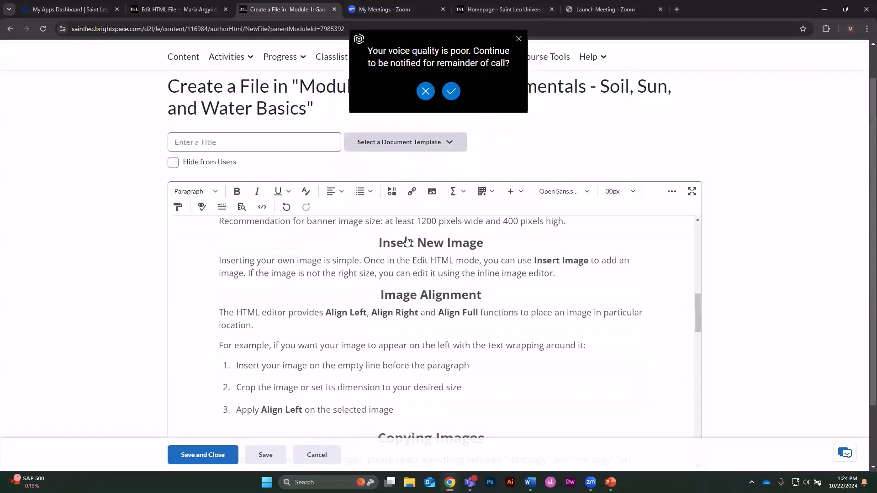
Copy the Image Align Left block from the template, from its heading through the end copy label
scroll(609, 268, "down", 3)
scroll(611, 274, "down", 3)
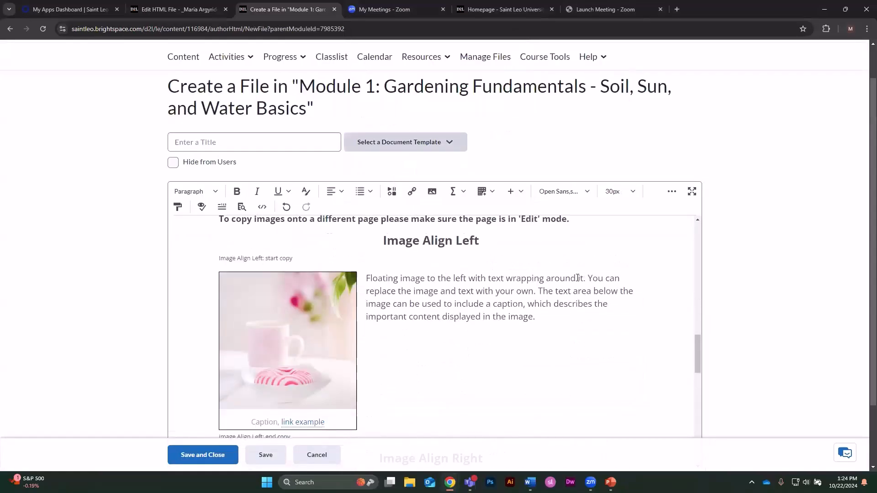
scroll(571, 277, "down", 9)
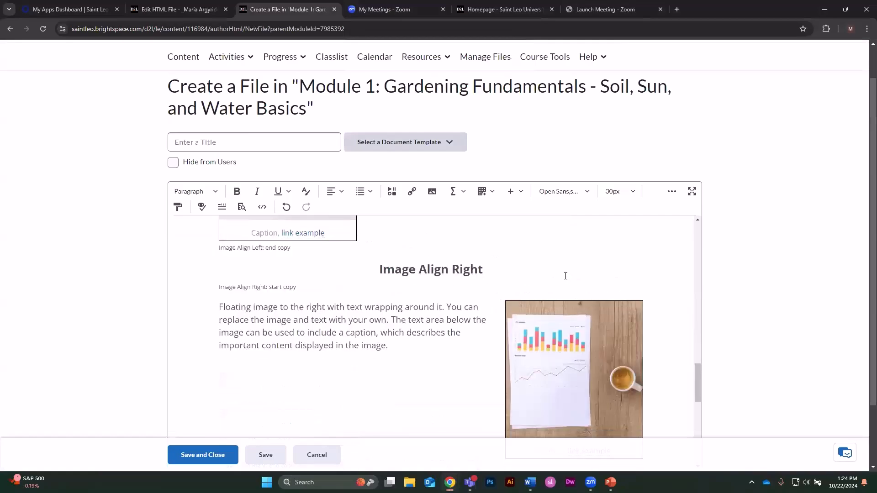
scroll(564, 275, "up", 9)
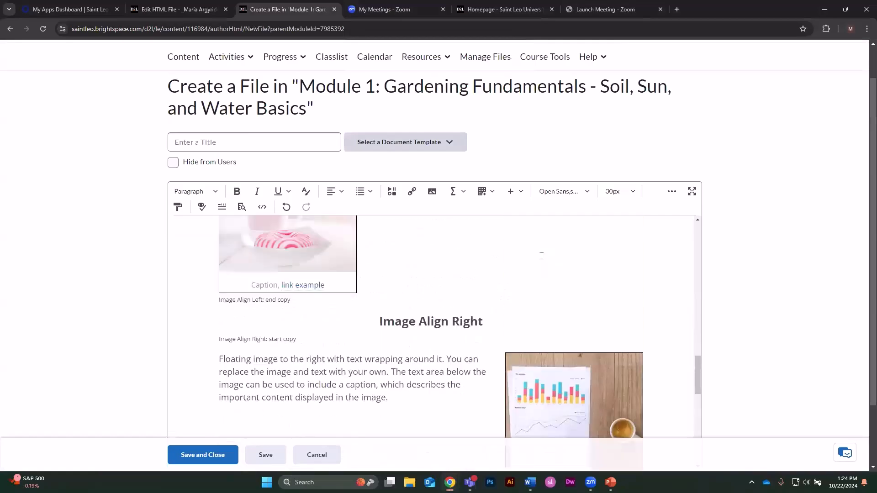
scroll(452, 261, "up", 1)
left_click_drag(374, 284, 413, 299)
left_click_drag(416, 342, 417, 341)
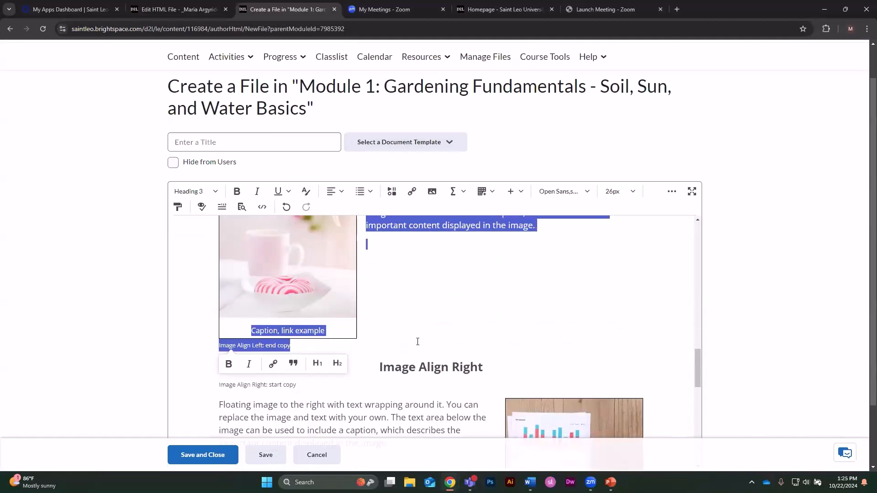
right_click(465, 229)
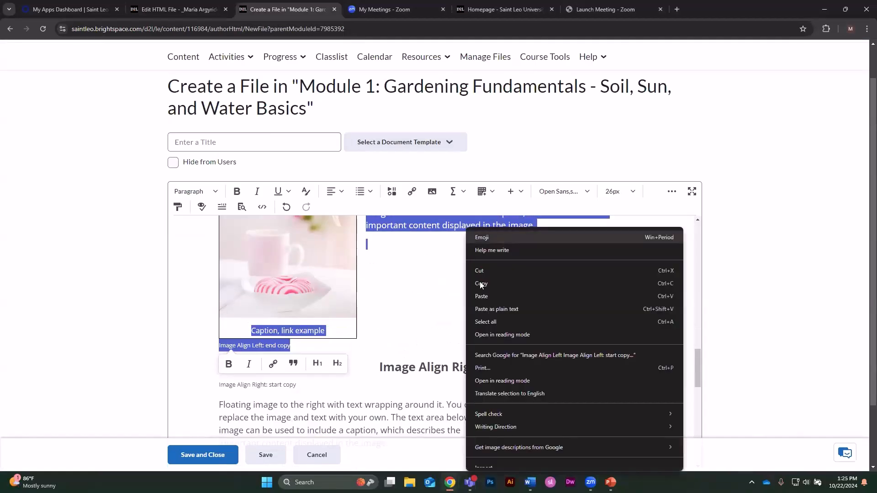
left_click(479, 279)
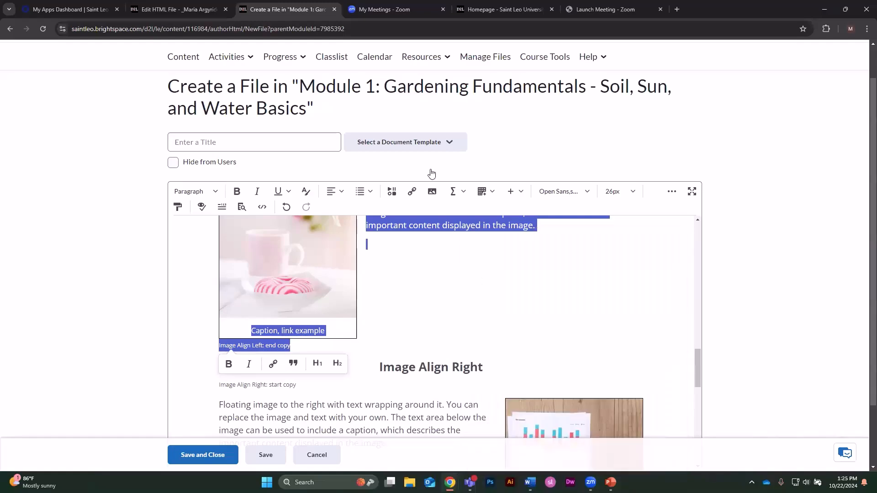
Switch to the Gardening 101 page and paste the copied Image Align Left block on the empty line above the exclamation-mark callout
left_click(211, 12)
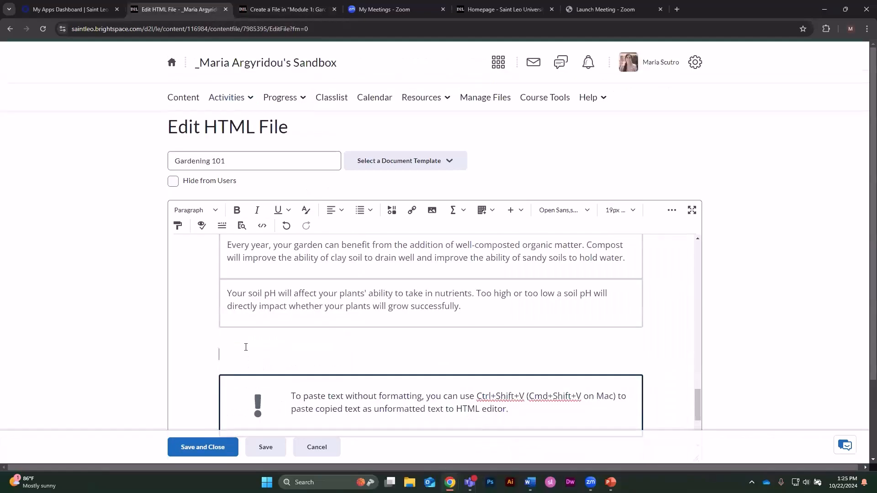
right_click(246, 348)
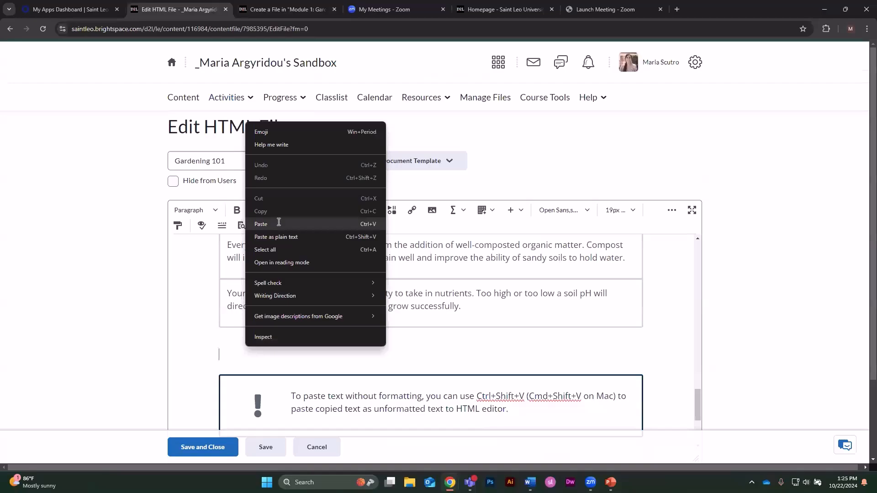
left_click(278, 224)
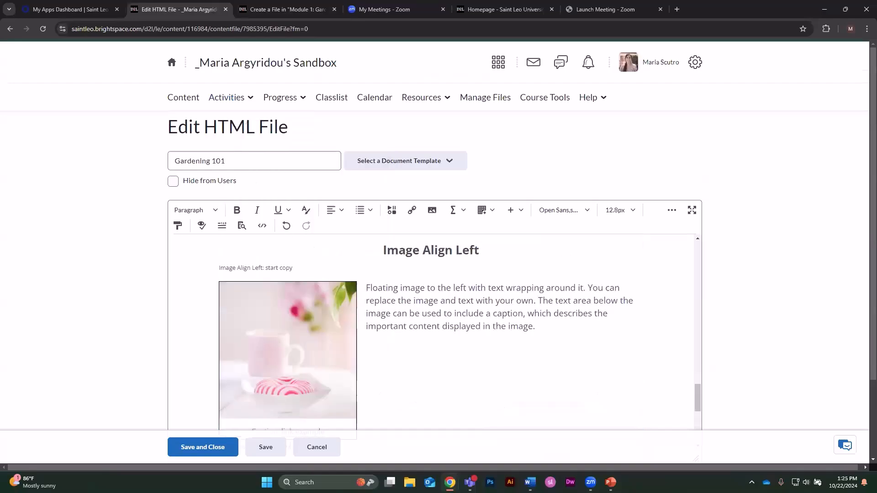
Replace the Image Align Left heading with the prepared title "Nutrient Requirements" as plain text
key("alt+Tab")
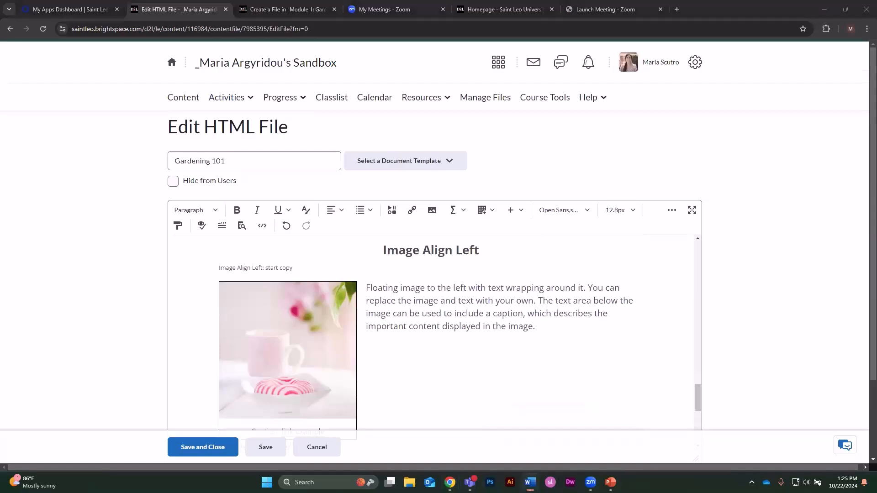
triple_click(469, 254)
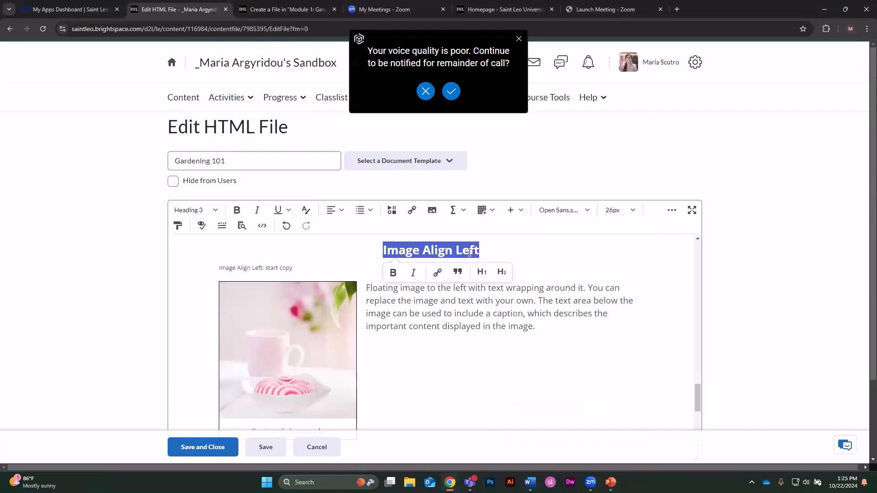
right_click(470, 252)
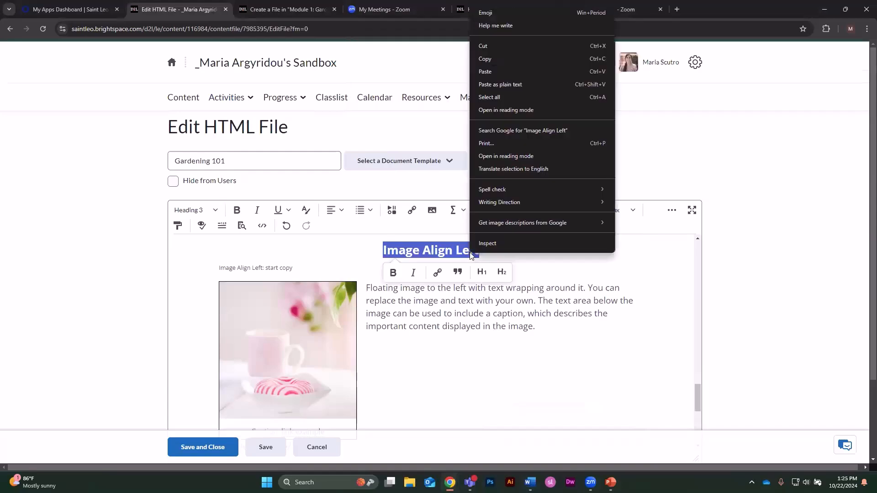
left_click(504, 85)
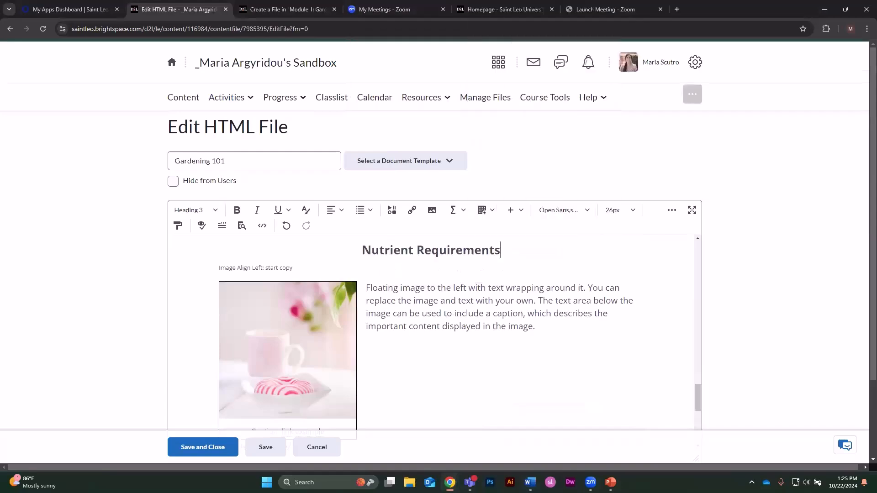
Replace the placeholder paragraph beside the image with the prepared plain text, from "Plants take nutrients from the soil" through "molybdenum and manganese."
key("alt+Tab")
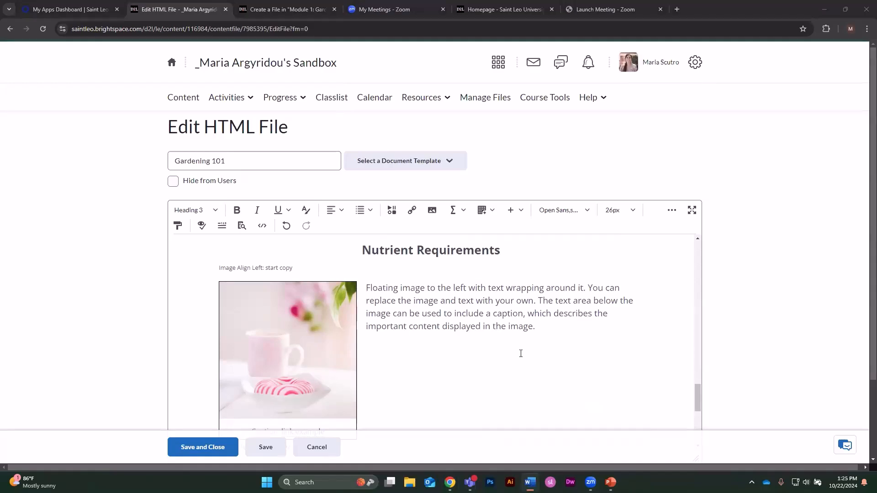
left_click_drag(549, 332, 368, 288)
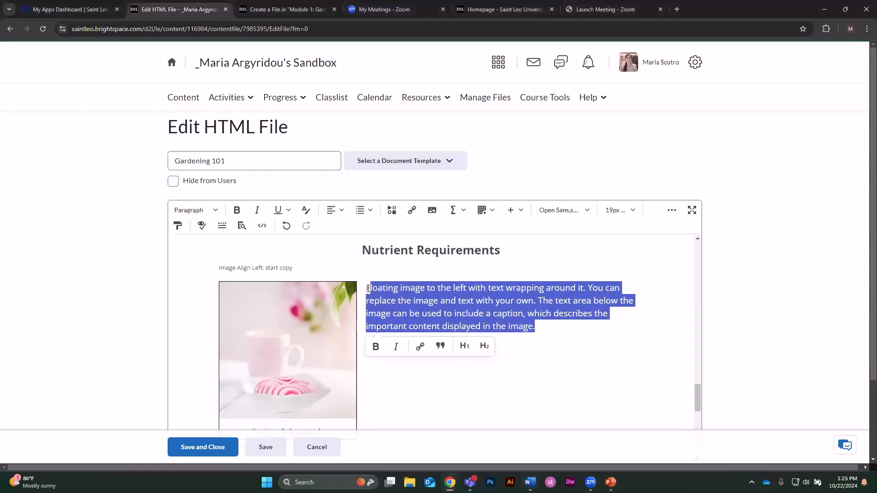
right_click(398, 304)
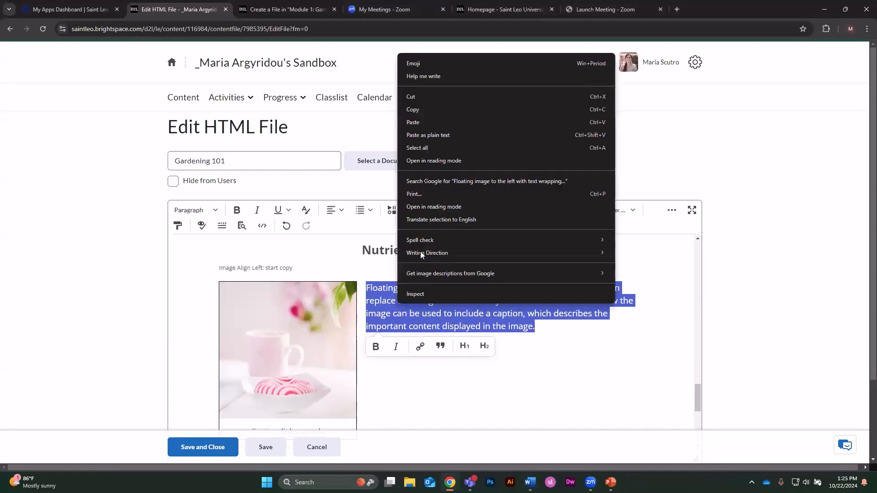
left_click(439, 136)
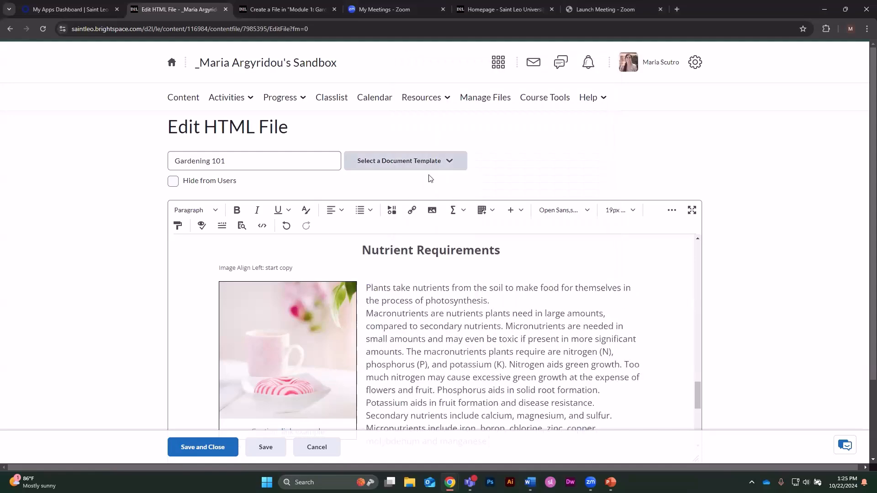
Delete the "Image Align Left: start copy" and "Image Align Left: end copy" labels around the nutrient block
scroll(365, 278, "down", 3)
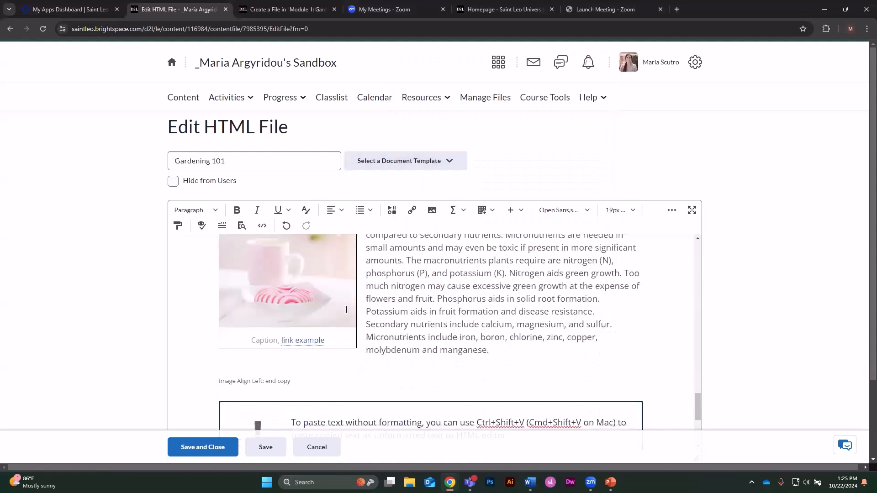
scroll(343, 286, "up", 3)
left_click_drag(321, 268, 191, 267)
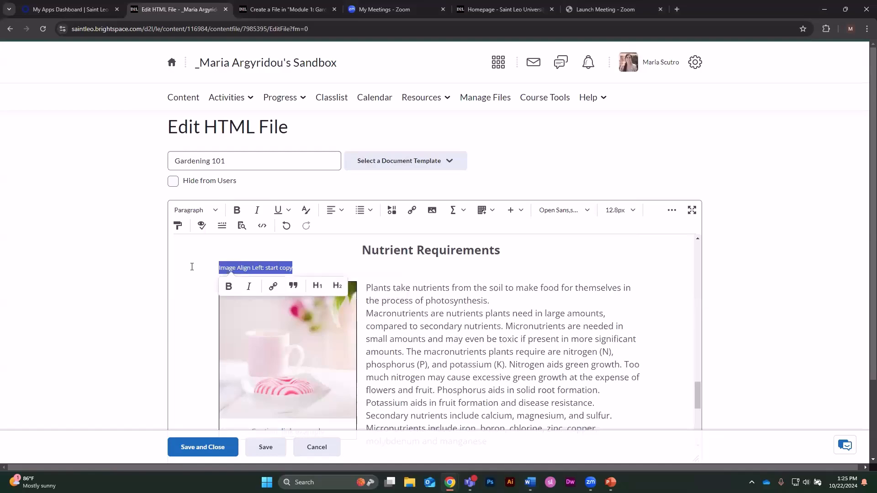
key("BackSpace")
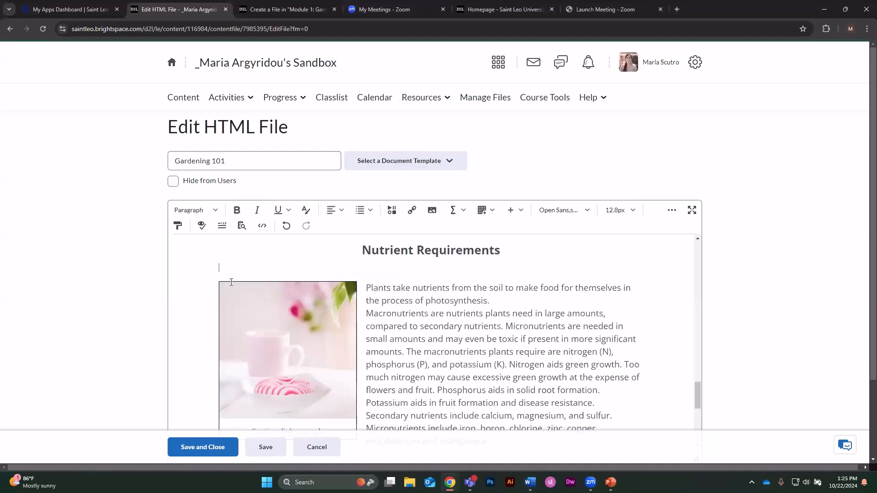
scroll(311, 292, "down", 4)
triple_click(218, 292)
key("BackSpace")
key("BackSpace")
Replace the pink cup placeholder image with the Plant Nutrition.jpg file from the computer's Images folder
scroll(233, 292, "up", 3)
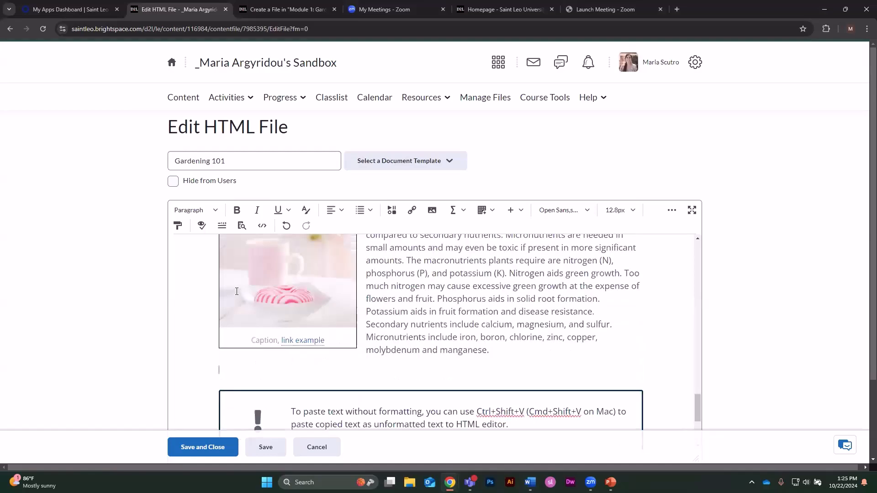
left_click(272, 286)
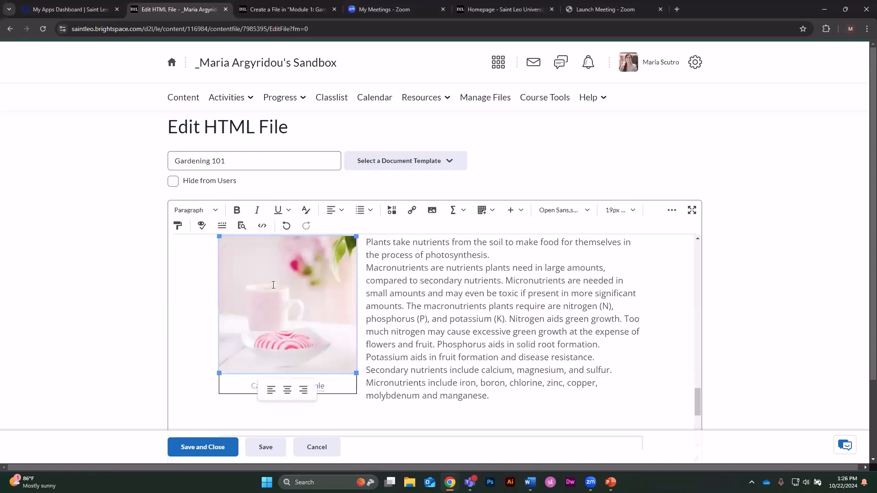
left_click(431, 211)
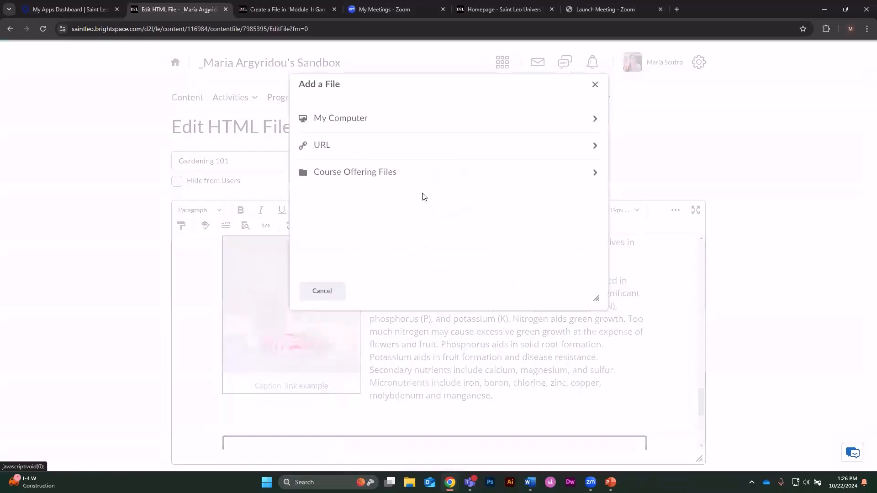
left_click(345, 118)
left_click(343, 132)
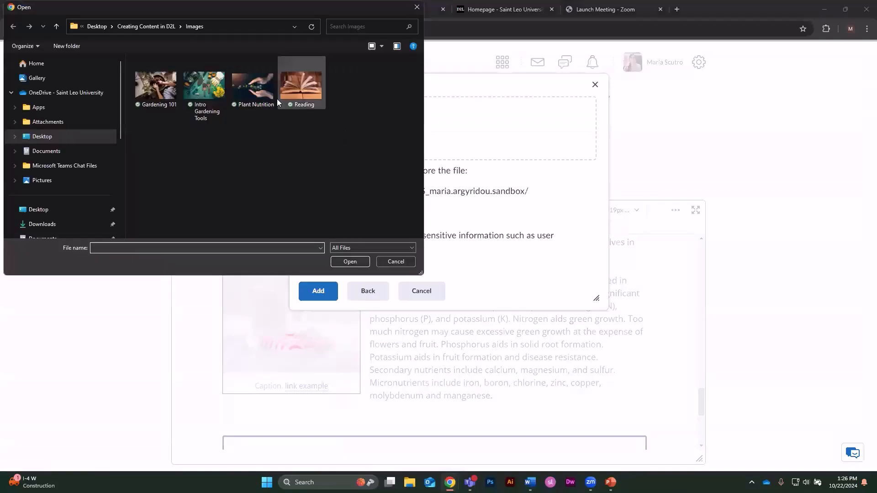
left_click(261, 93)
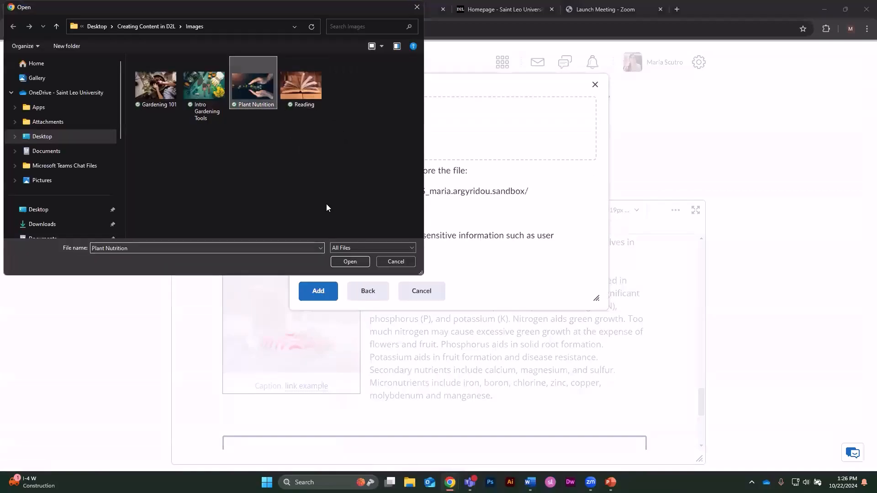
left_click(349, 261)
left_click(325, 290)
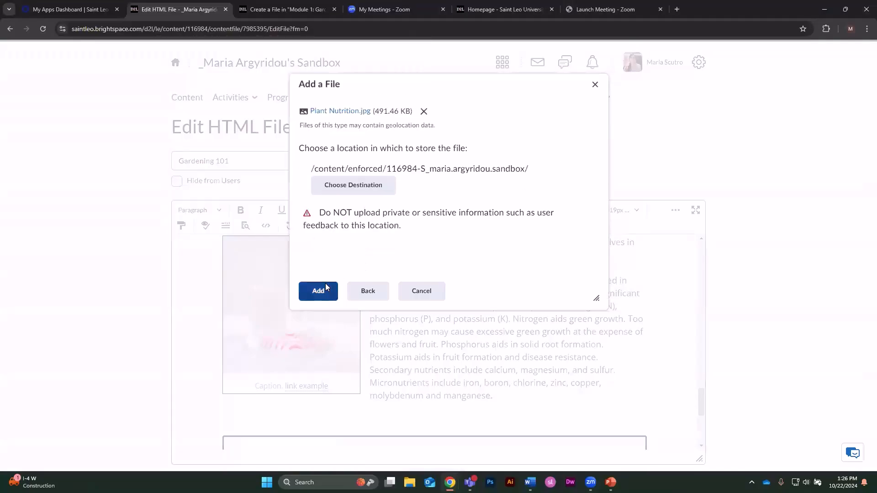
Give the new image the alternative text "Nutrient Requirements" and insert it into the page
left_click(424, 201)
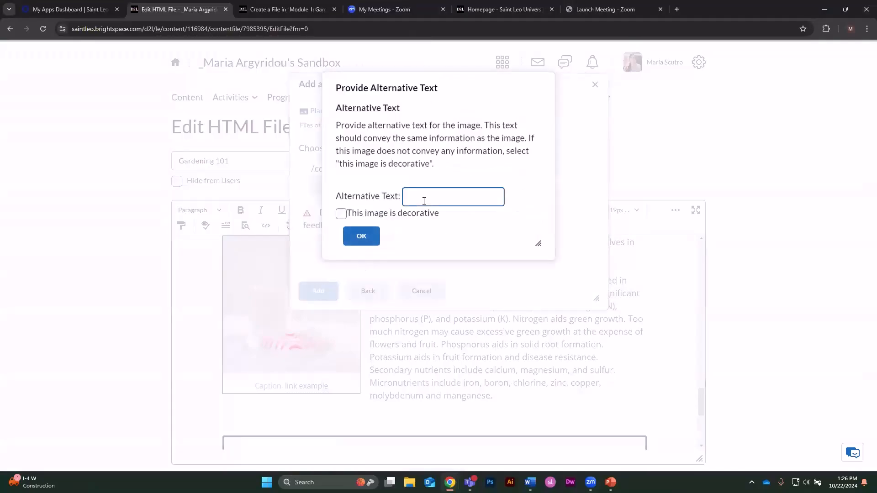
key("alt+Tab")
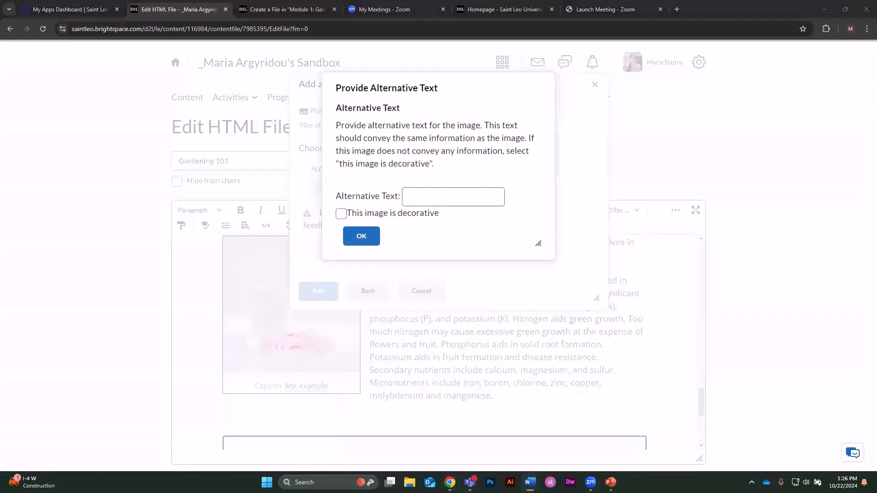
left_click(433, 192)
type("Nutrient Requirements")
left_click(373, 235)
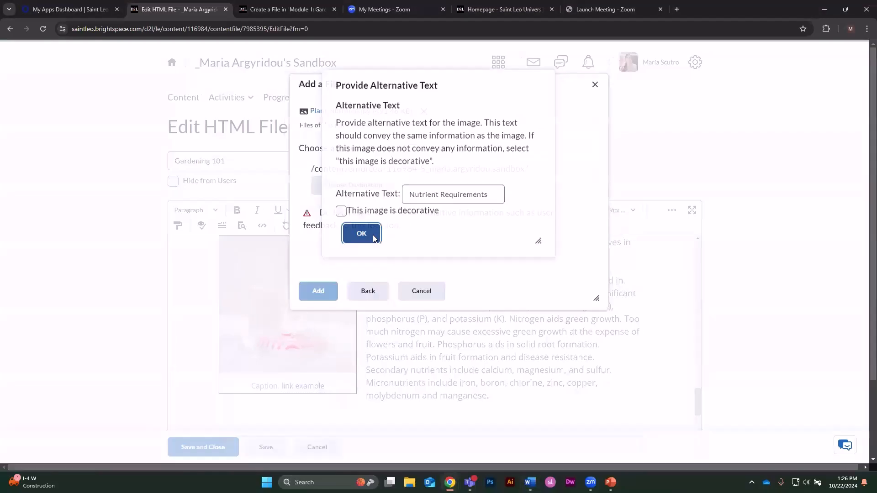
left_click(380, 255)
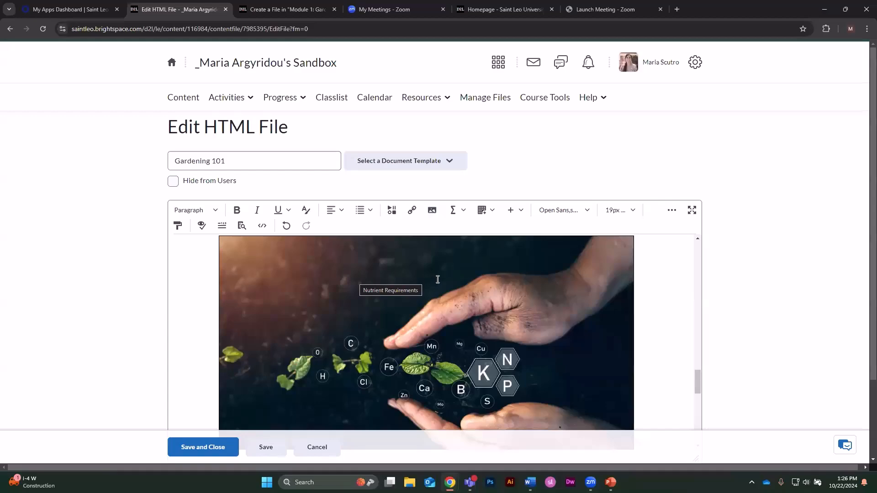
Crop both sides of the plant nutrition image to a portrait section around the hands and nutrient symbols
right_click(445, 302)
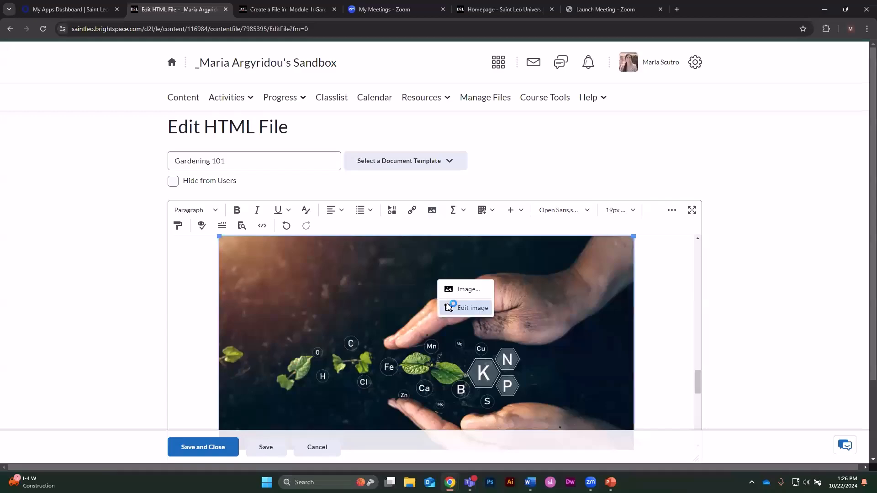
left_click(454, 305)
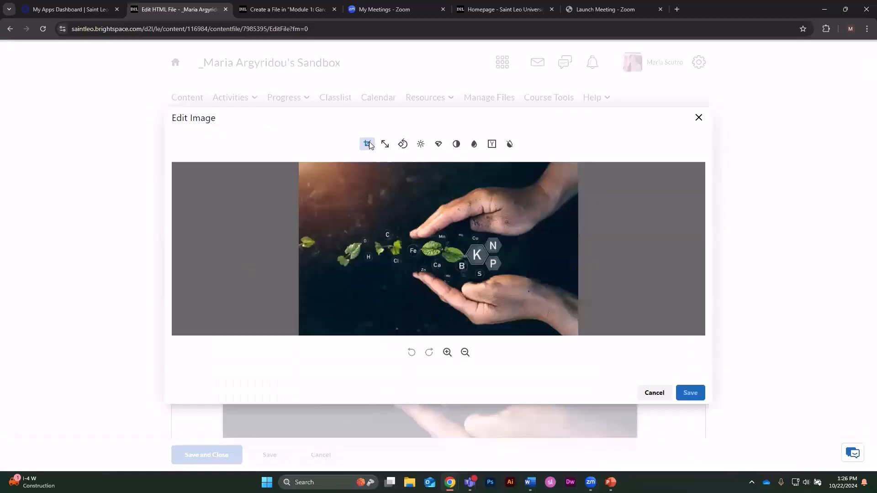
left_click(369, 142)
left_click_drag(303, 328, 395, 339)
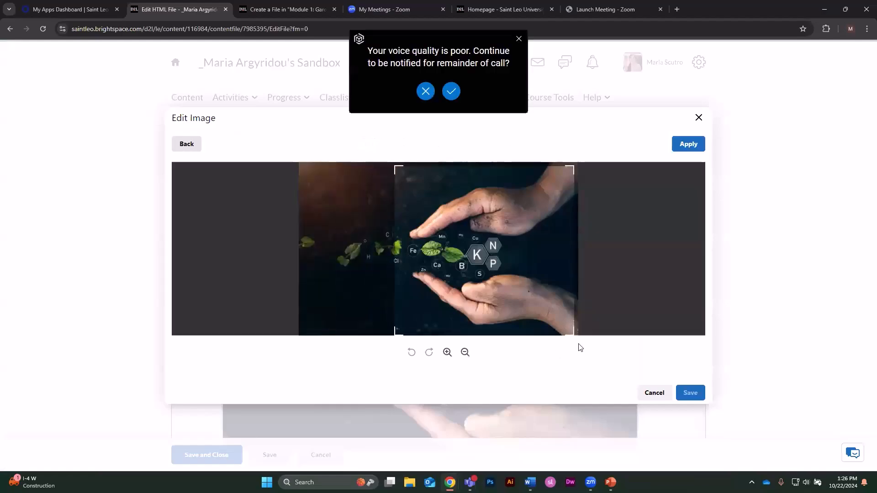
left_click_drag(573, 331, 521, 329)
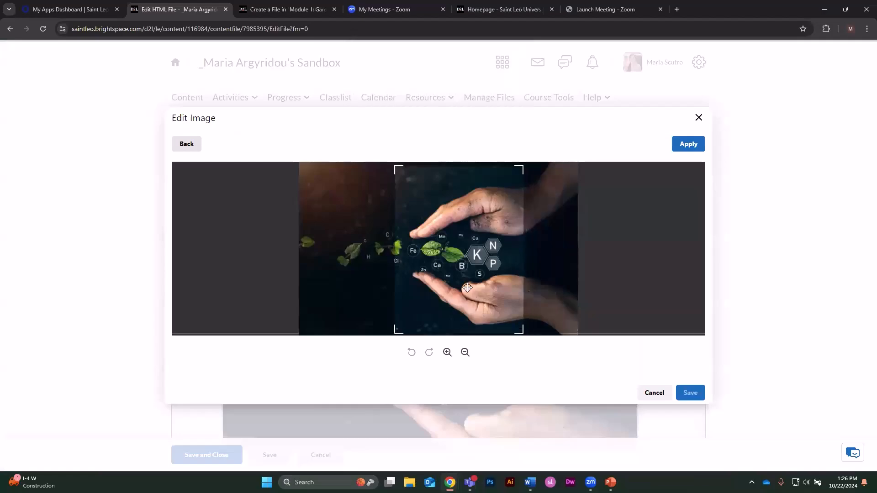
left_click(682, 144)
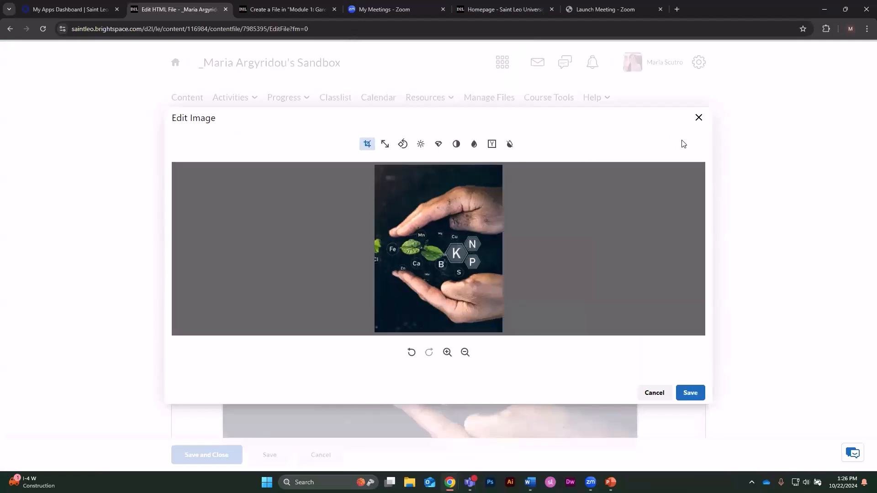
Resize the cropped image to a width of 300 with its proportions locked, and save the image edits
left_click(386, 144)
double_click(387, 145)
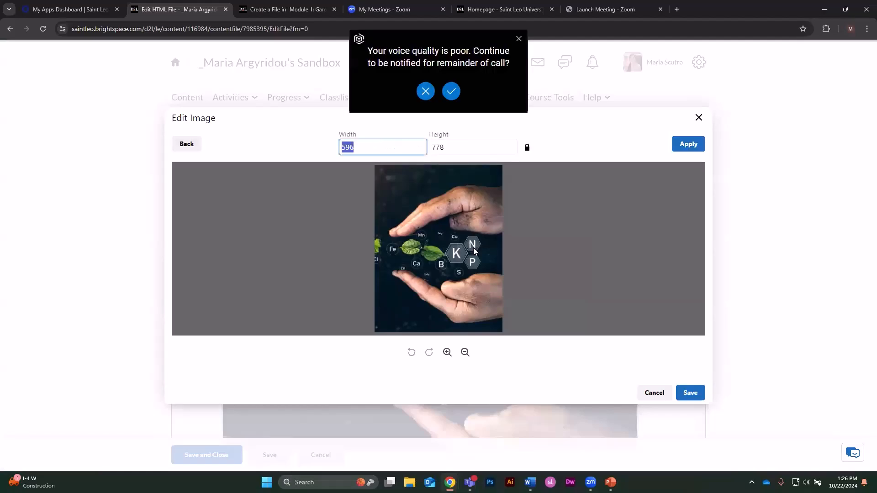
type("300")
left_click(687, 144)
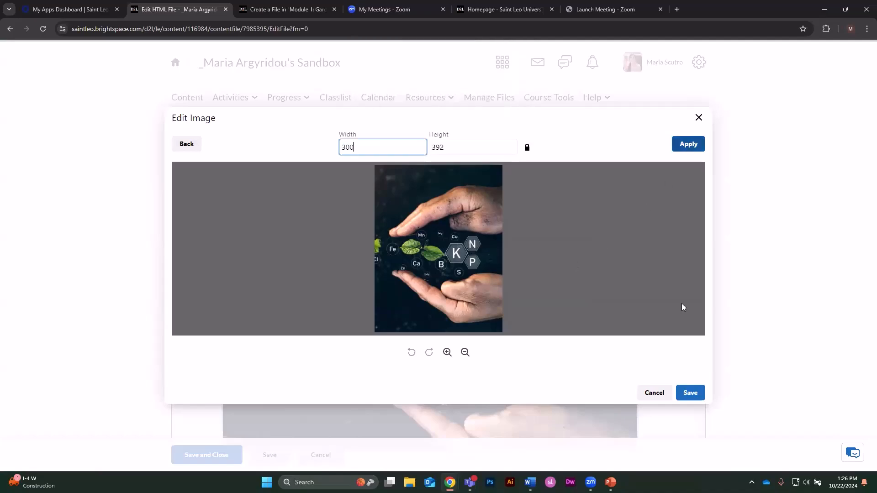
left_click(690, 394)
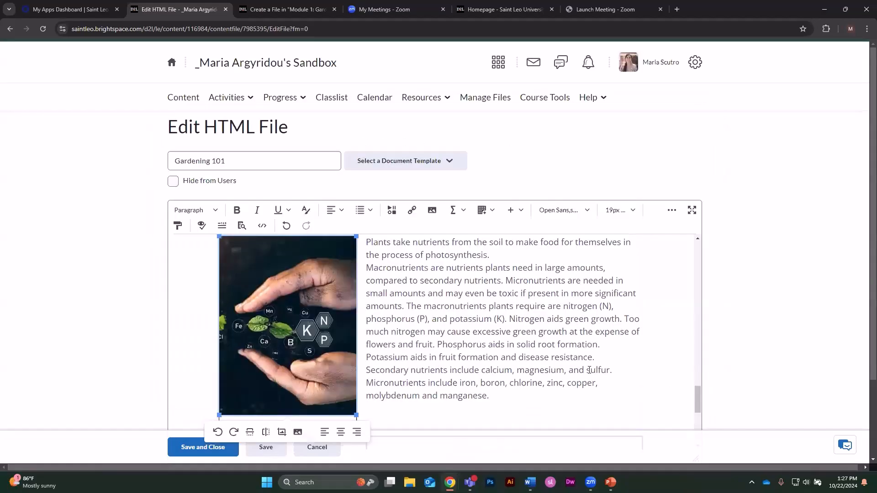
Remove the placeholder caption text and its "link example" link beneath the plant nutrition image
scroll(587, 364, "up", 1)
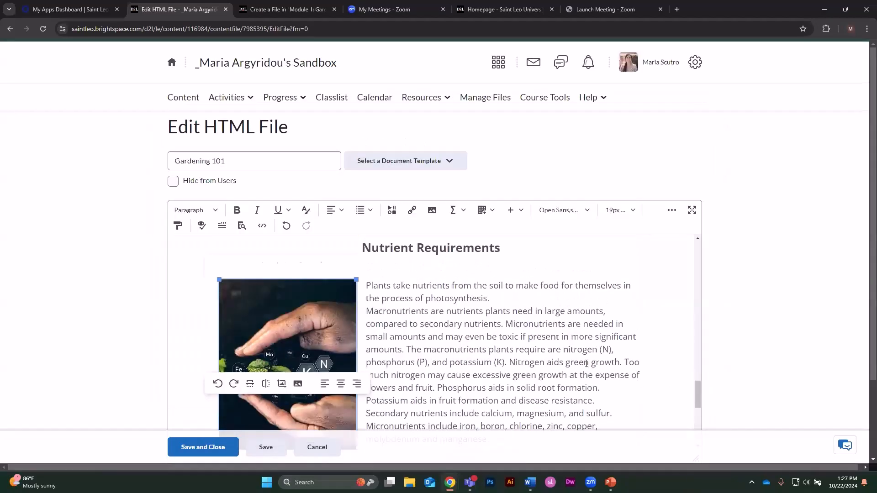
scroll(540, 364, "down", 2)
scroll(486, 363, "down", 1)
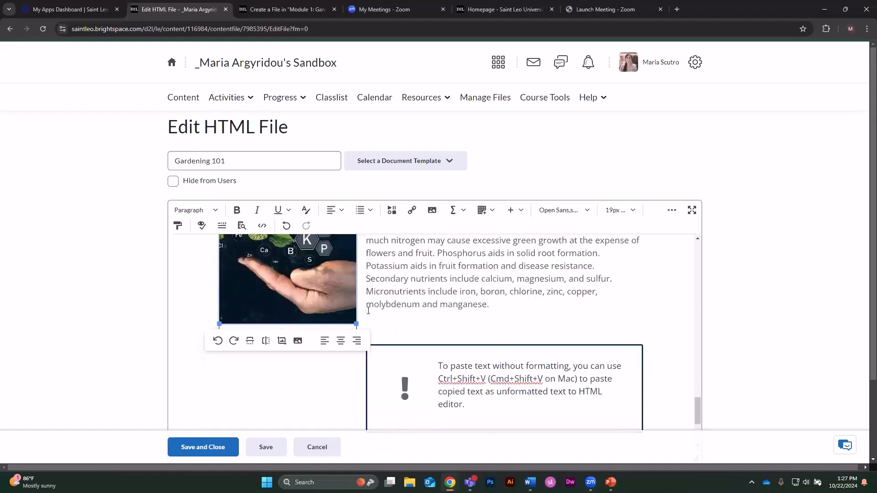
left_click_drag(368, 311, 489, 305)
left_click(333, 337)
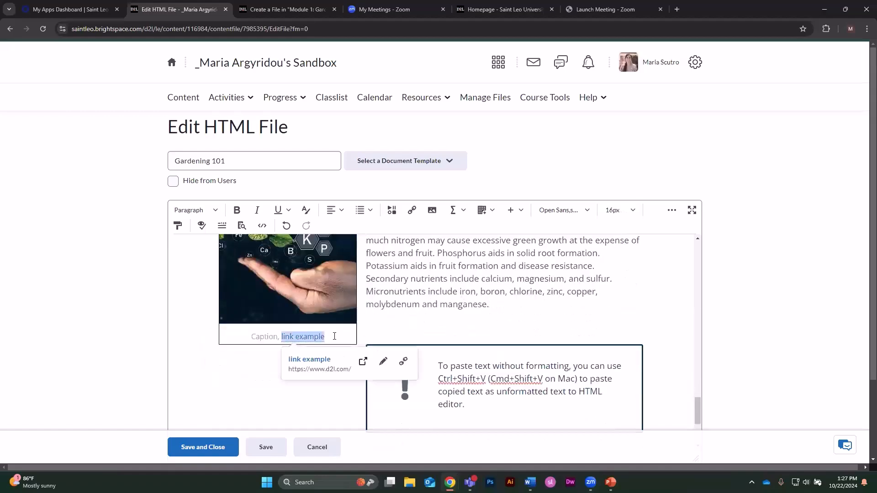
key("Right")
key("BackSpace")
key("BackSpace")
key("BackSpace")
key("BackSpace")
key("BackSpace")
key("BackSpace")
key("BackSpace")
key("BackSpace")
key("BackSpace")
key("BackSpace")
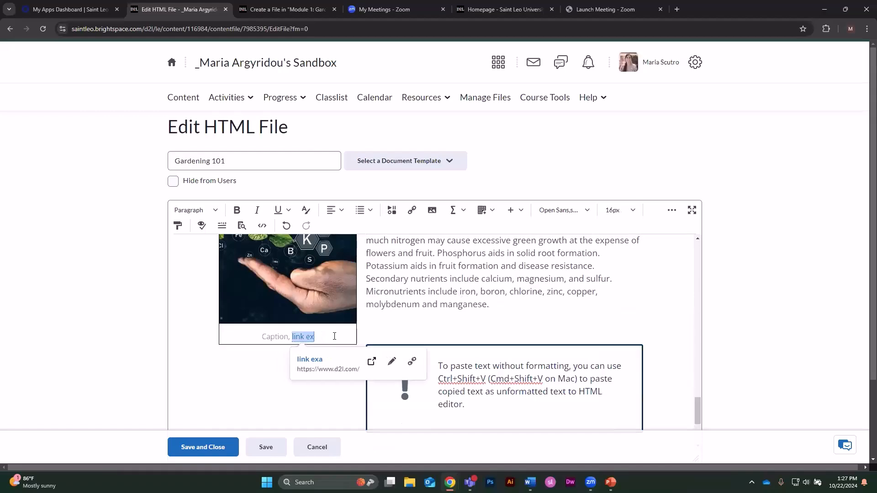
key("BackSpace")
key("BackSpace")
key("BackSpace")
key("BackSpace")
key("BackSpace")
key("BackSpace")
key("BackSpace")
key("BackSpace")
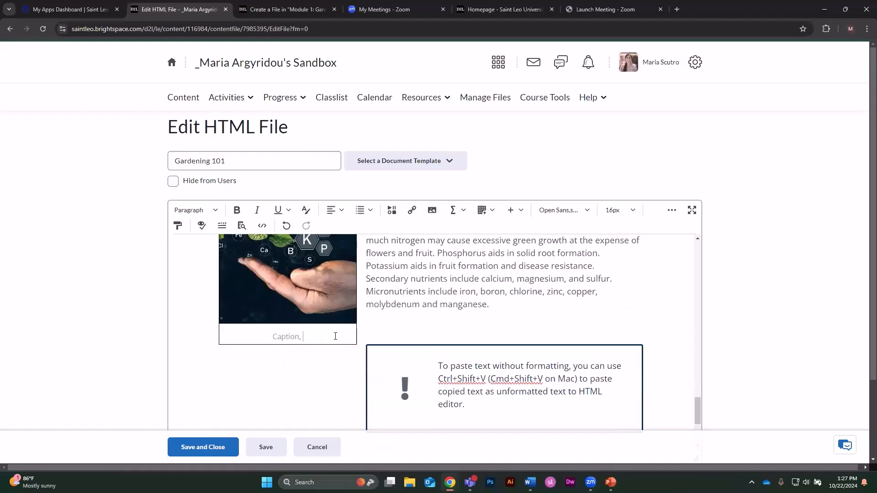
key("BackSpace")
key("BackSpace")
key("BackSpace")
Delete the paste-formatting tip box and the basic editing help line below the Nutrient Requirements section, and save and close the page
left_click(387, 336)
left_click(423, 328)
key("Return")
scroll(433, 327, "down", 2)
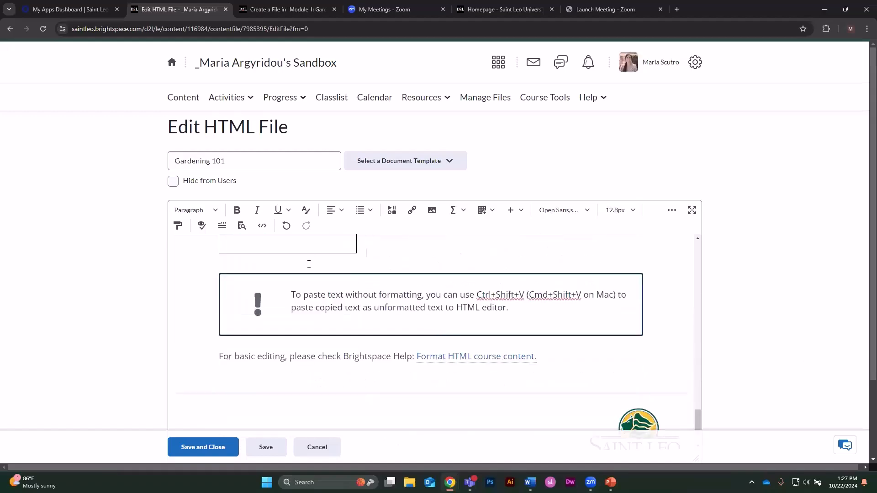
left_click_drag(368, 294, 416, 319)
left_click(403, 248)
left_click(260, 268)
left_click_drag(281, 352, 553, 382)
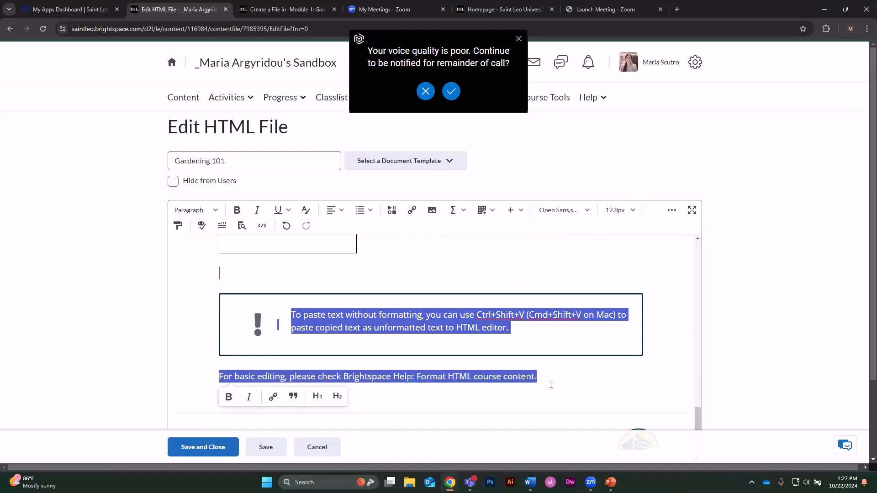
key("Delete")
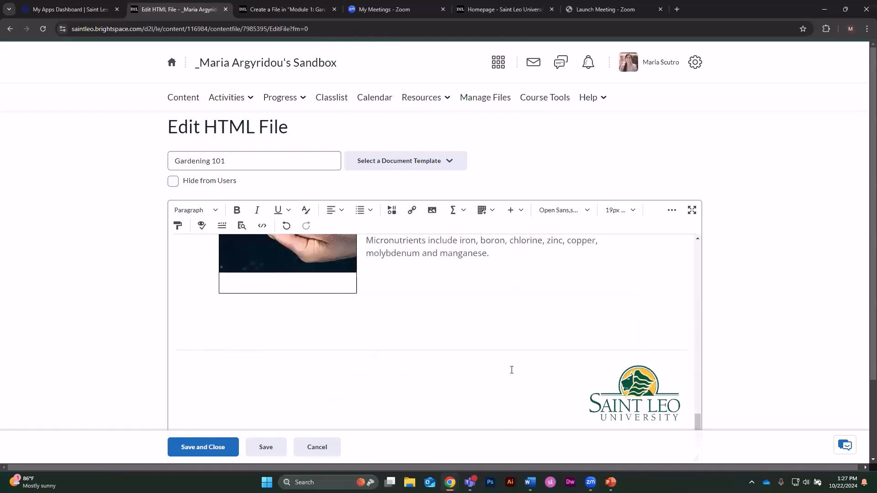
left_click(205, 449)
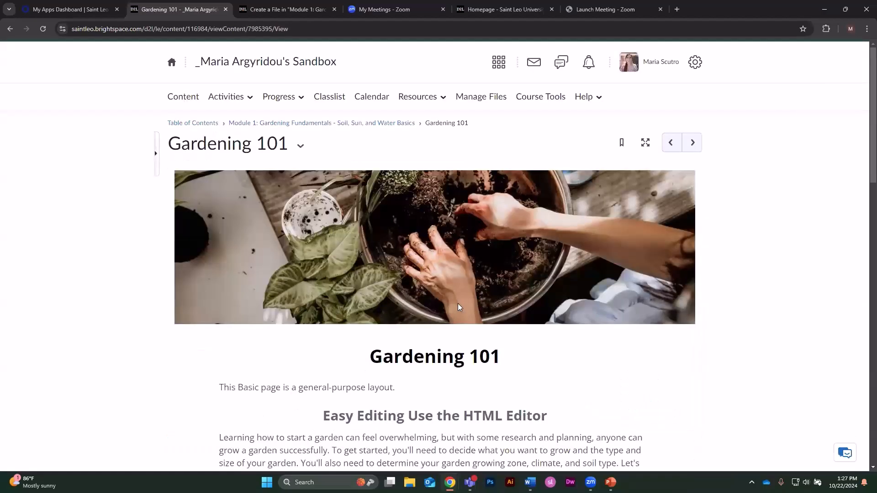
Review the saved Gardening 101 page down to the Nutrient Requirements section, and restore the browser window to its smaller size
scroll(459, 302, "down", 2)
scroll(439, 264, "down", 9)
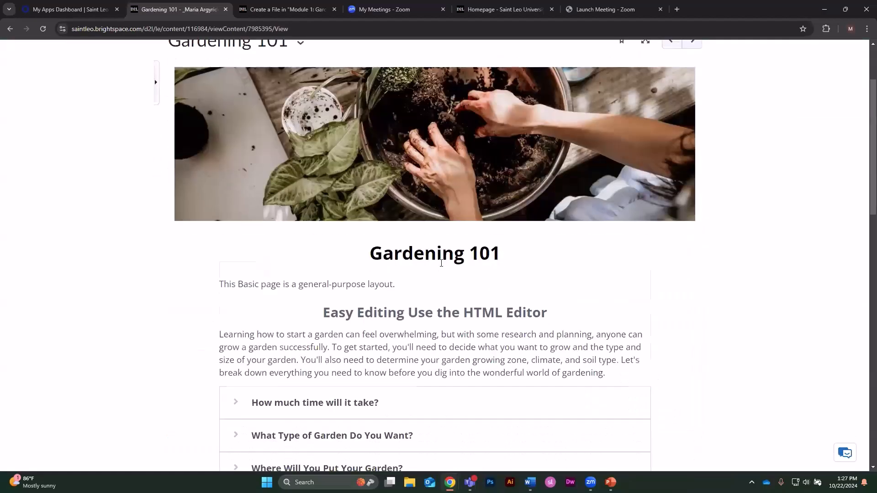
scroll(442, 266, "down", 7)
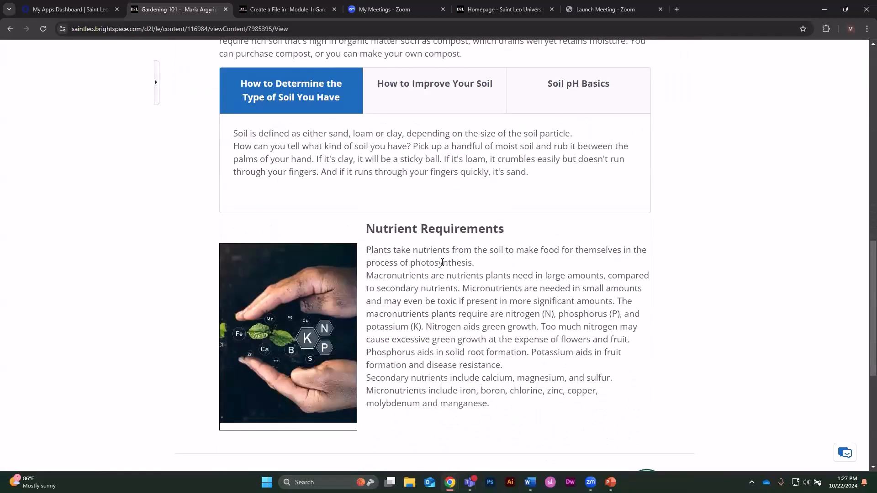
scroll(439, 255, "down", 1)
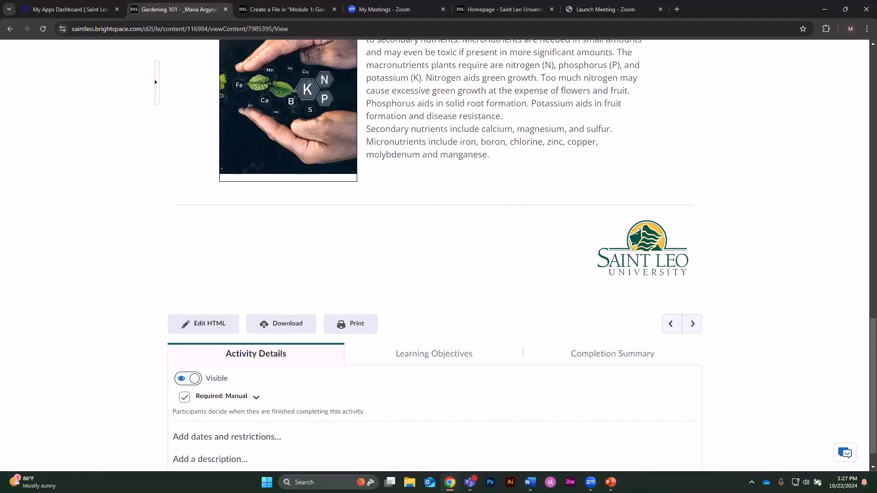
scroll(777, 271, "up", 3)
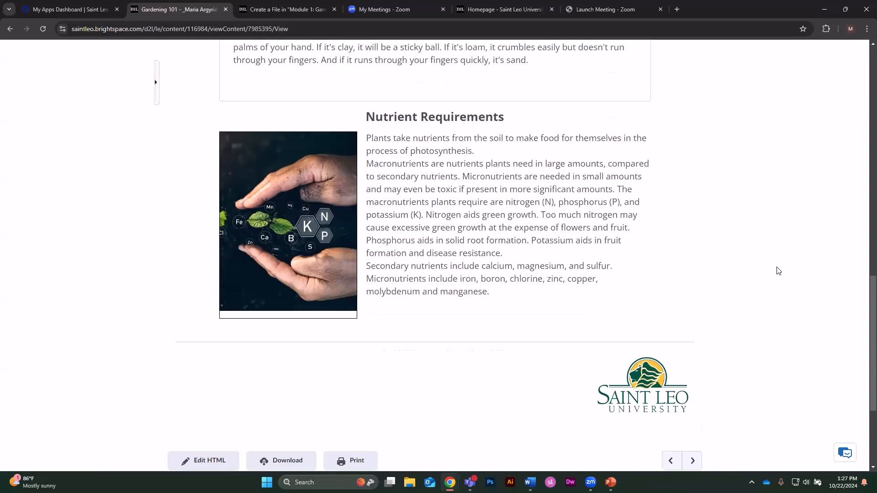
left_click(845, 14)
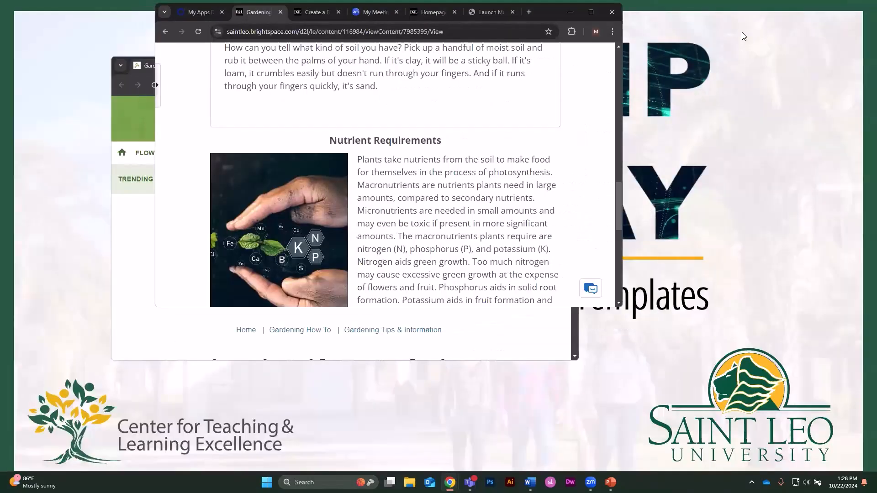